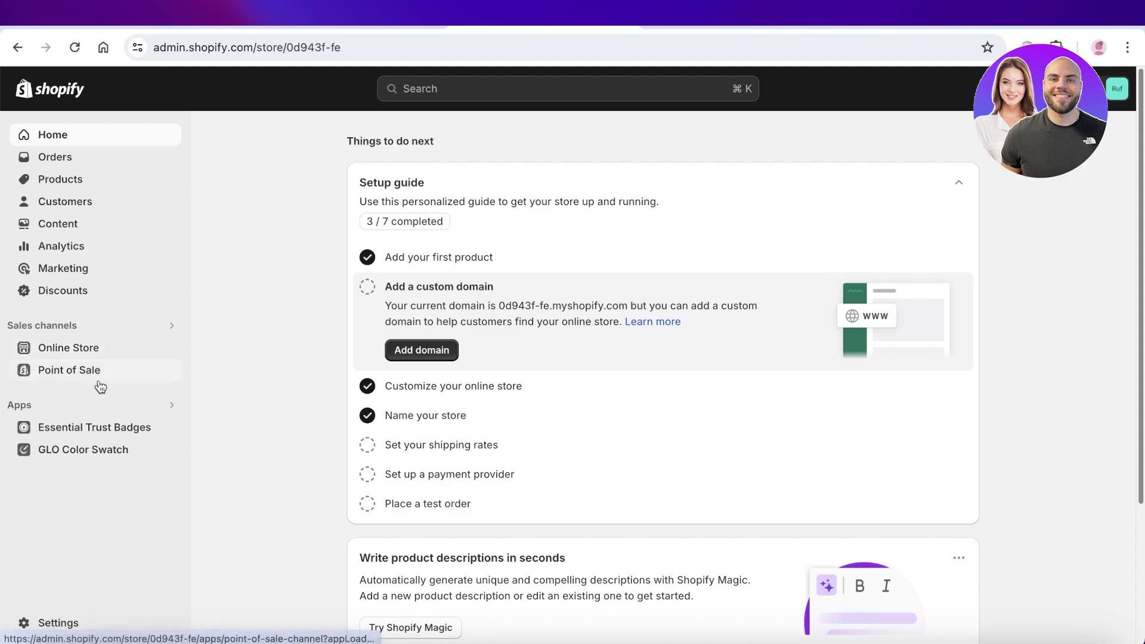
Browse the theme list on the Themes page, then go back to the store home dashboard
left_click(96, 356)
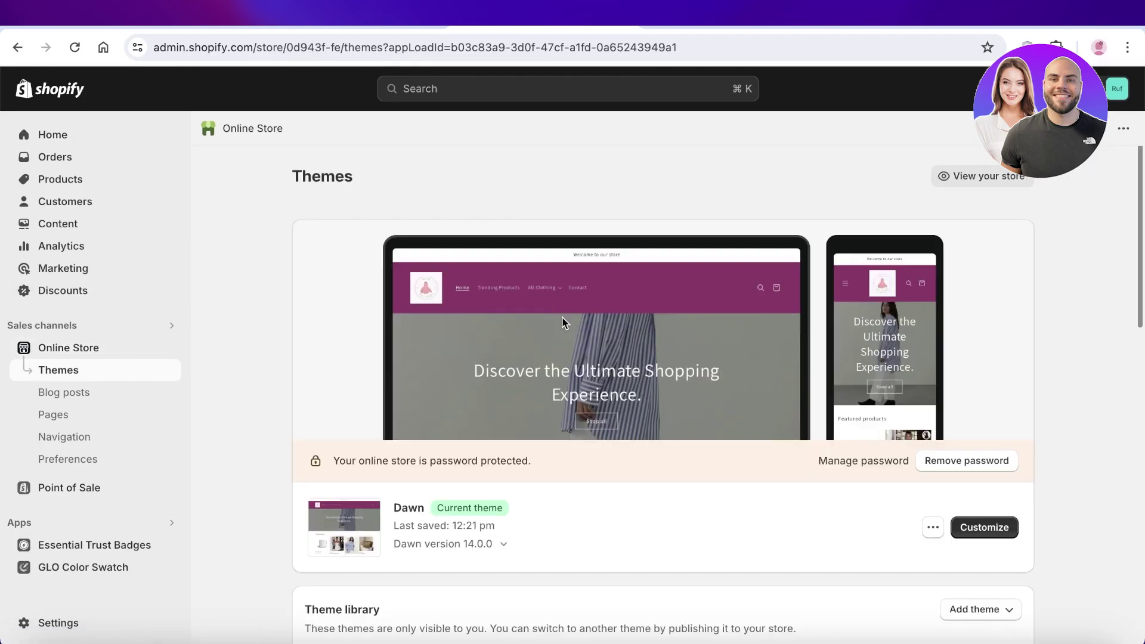
scroll(561, 324, "down", 6)
scroll(553, 328, "down", 2)
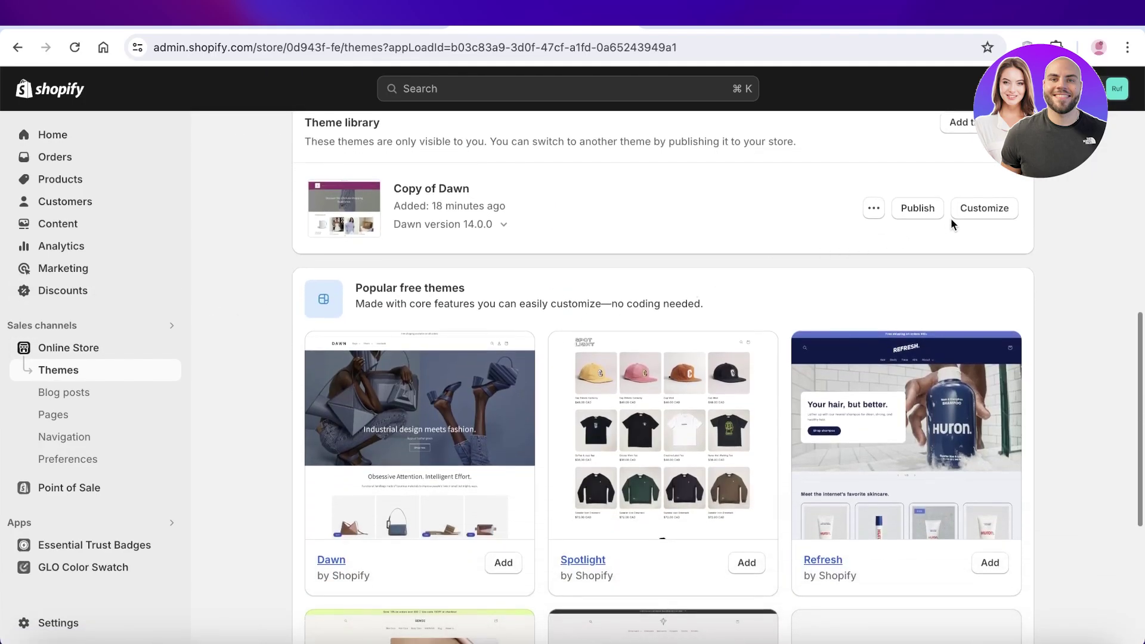
scroll(961, 213, "down", 5)
scroll(963, 195, "up", 5)
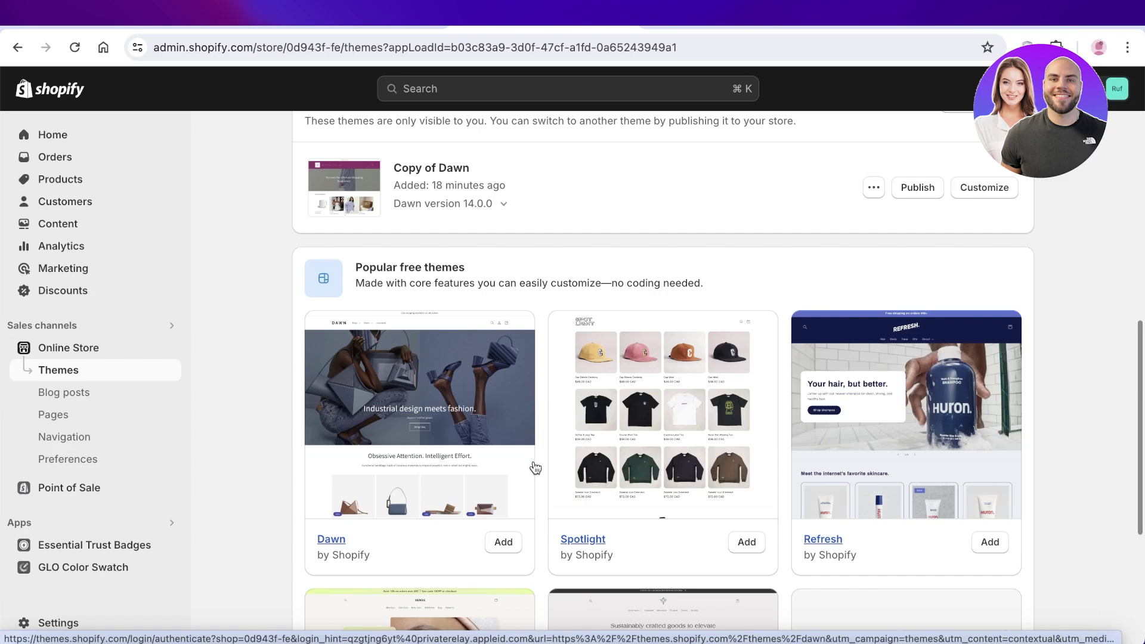
scroll(554, 418, "up", 2)
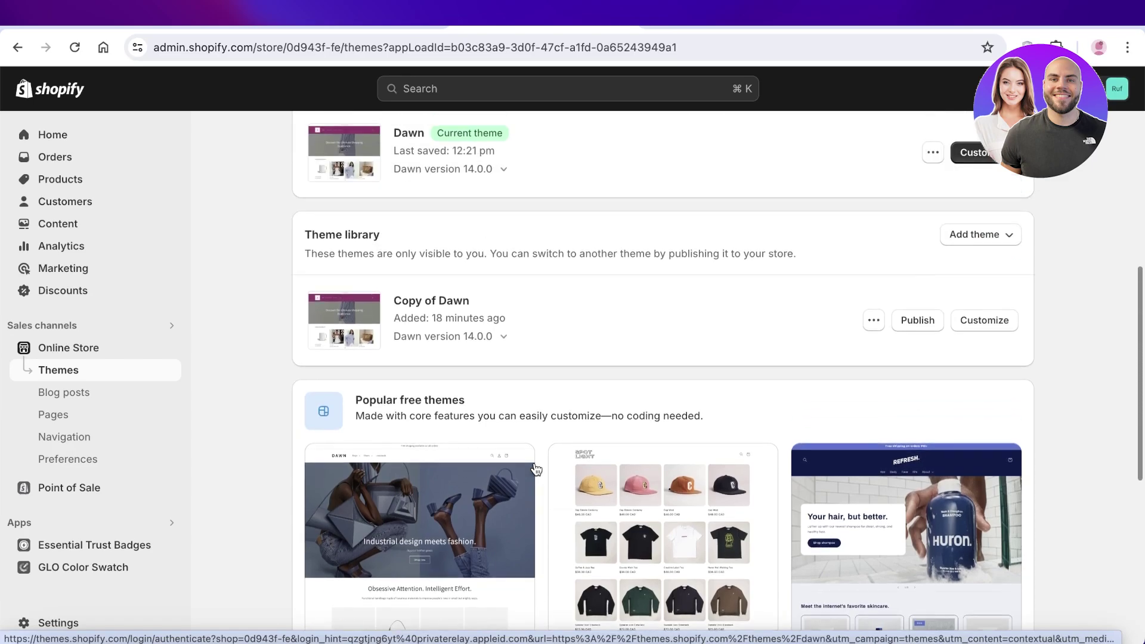
left_click(80, 139)
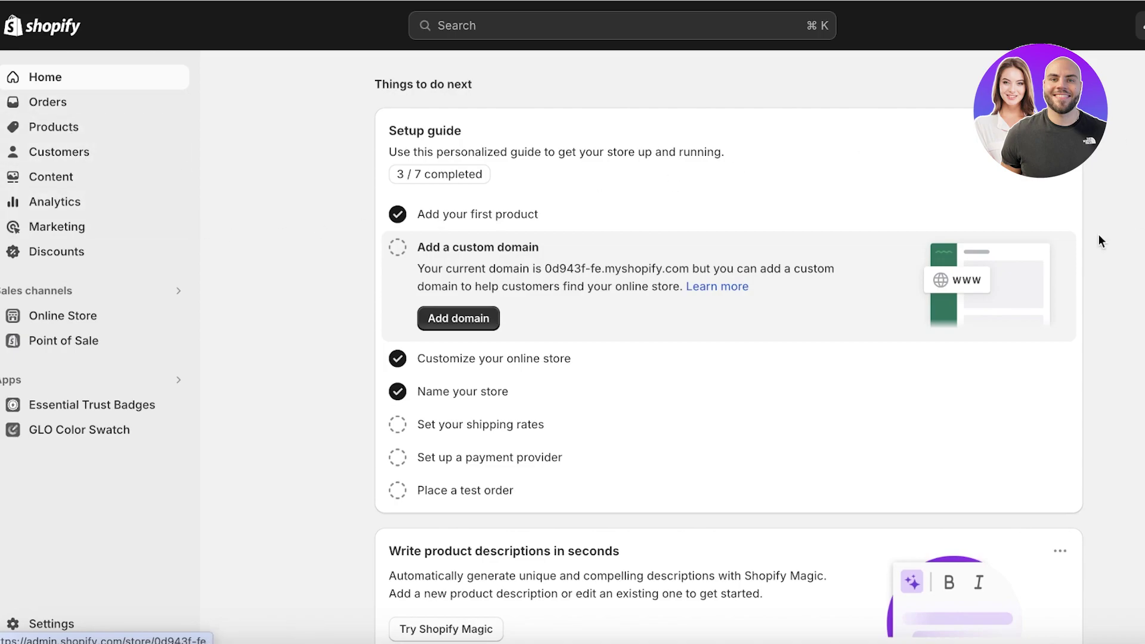
Add the free Spotlight theme from Popular free themes and let version 14.0.0 install
left_click(82, 321)
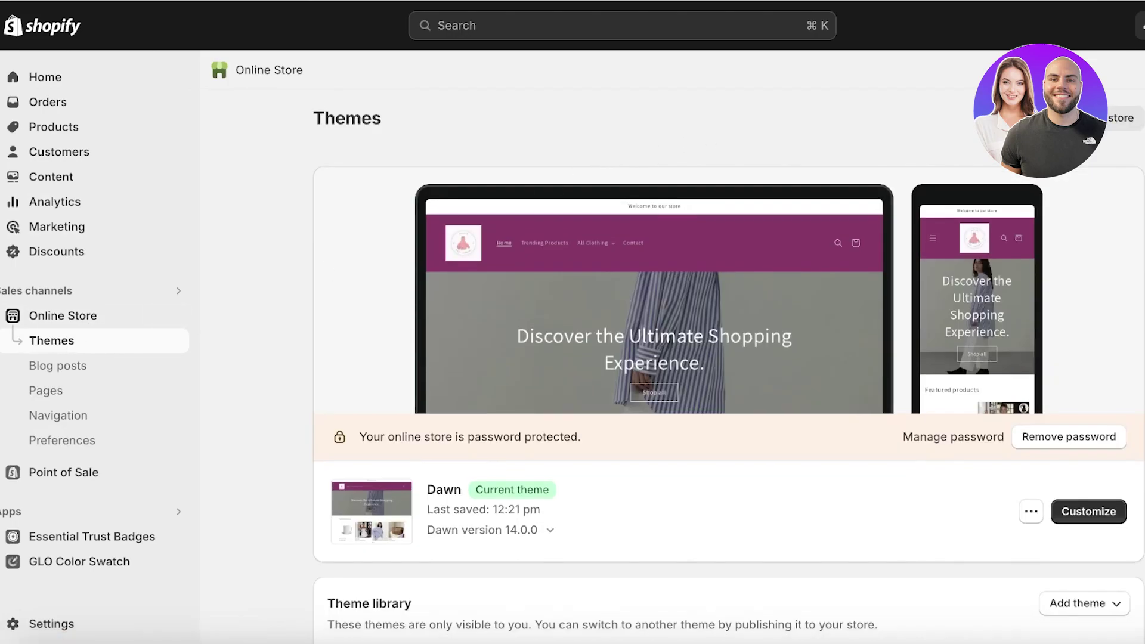
scroll(429, 315, "down", 10)
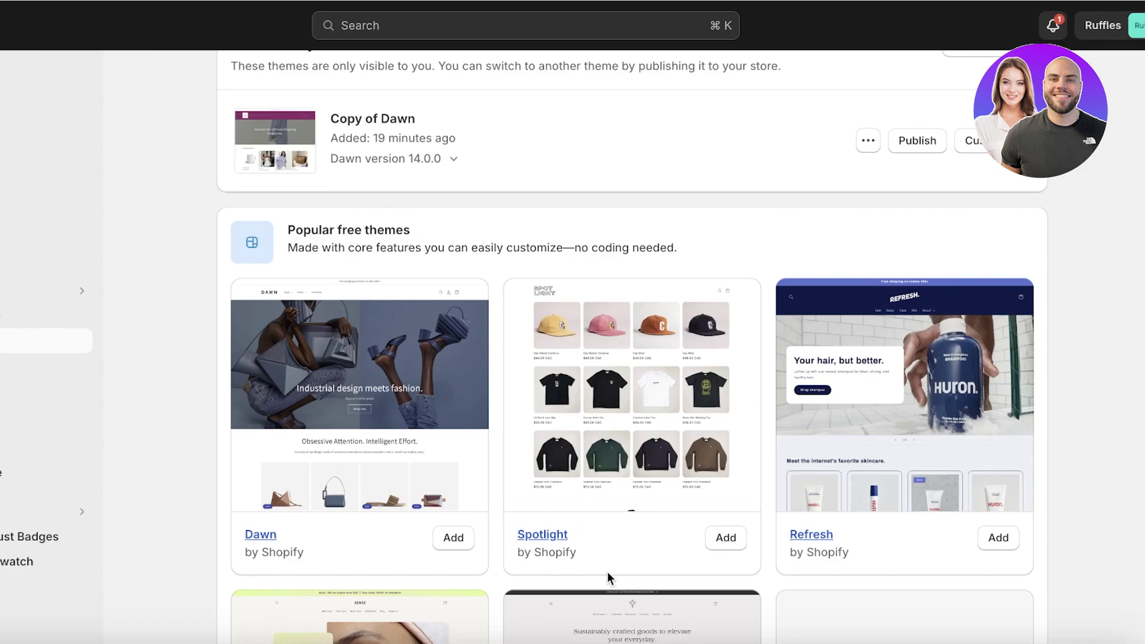
left_click(711, 541)
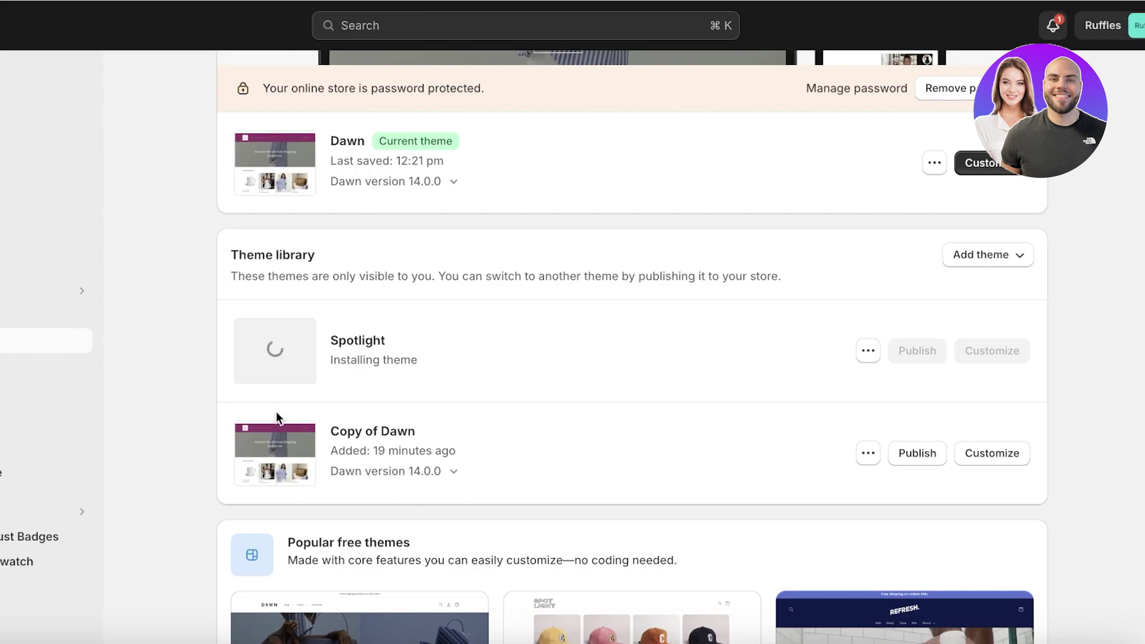
scroll(276, 410, "up", 6)
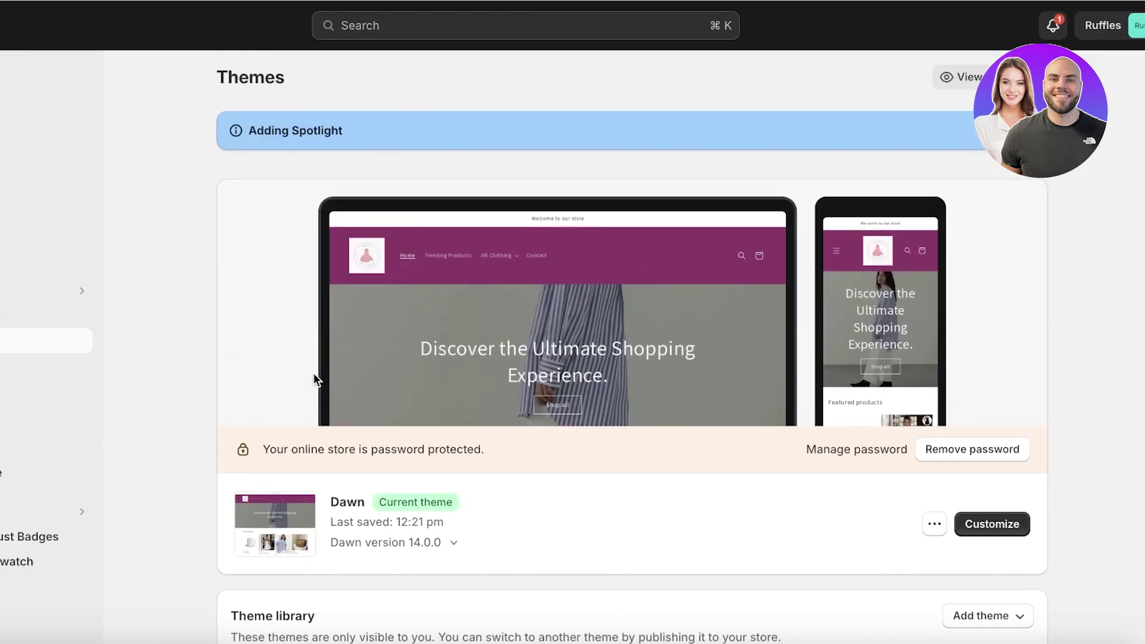
scroll(313, 374, "down", 6)
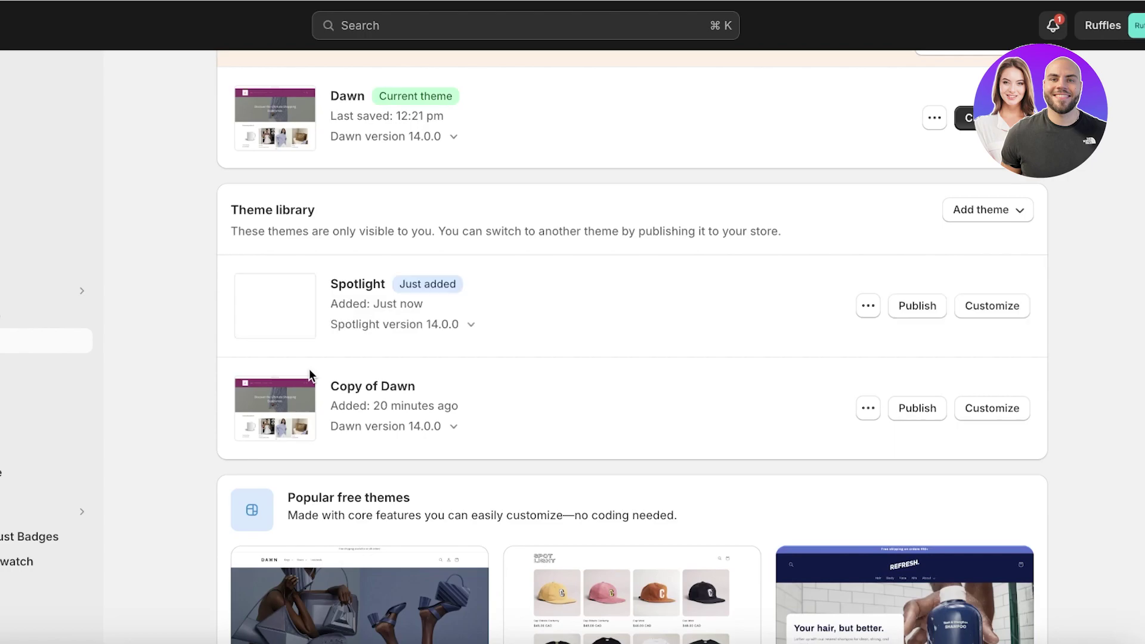
Publish Spotlight to replace Dawn as the live theme and open it in the theme editor
left_click(894, 314)
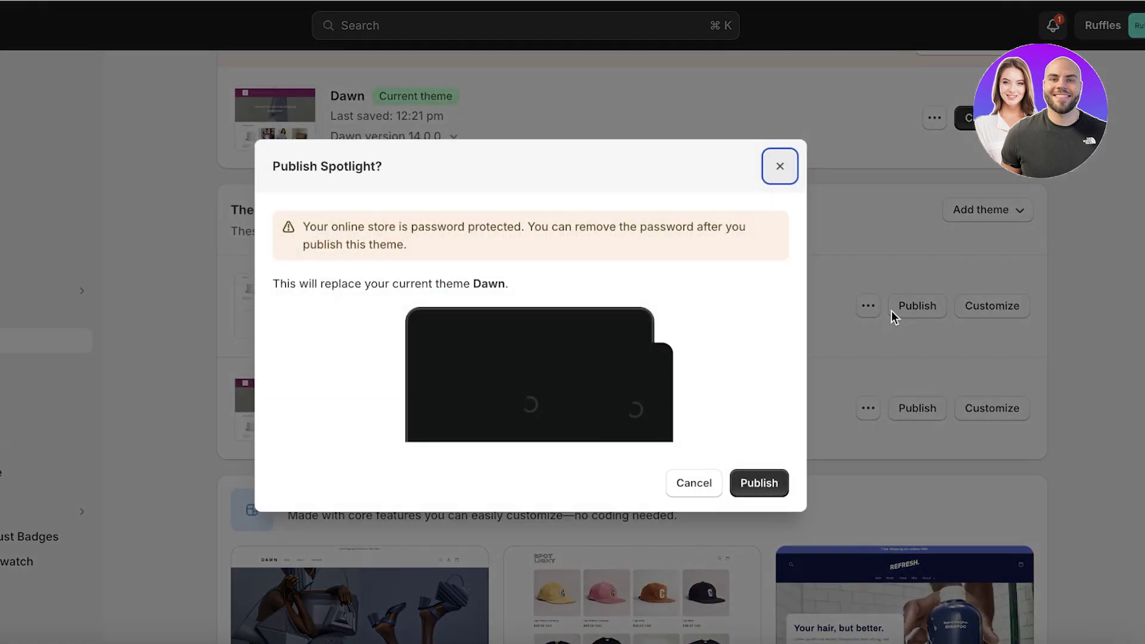
left_click(772, 485)
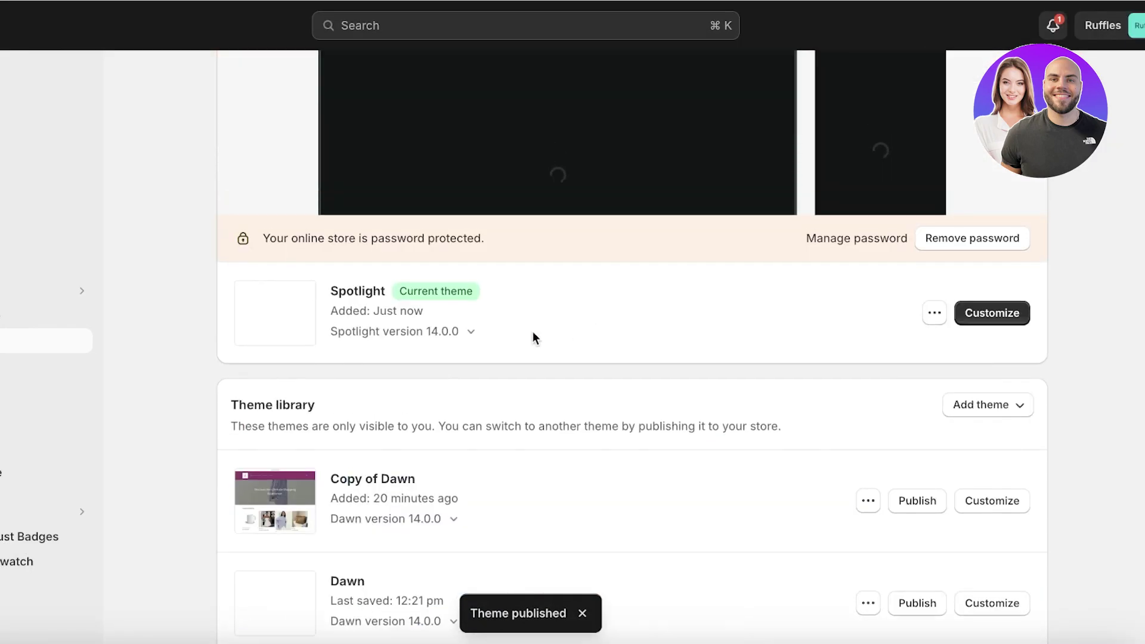
scroll(202, 443, "up", 5)
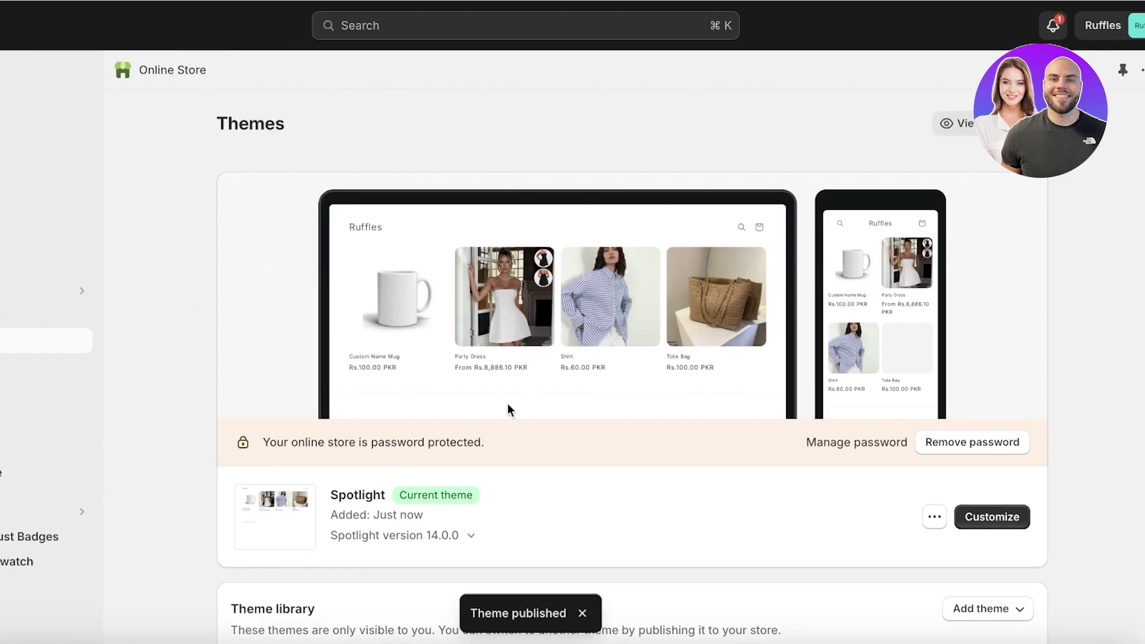
left_click(1014, 513)
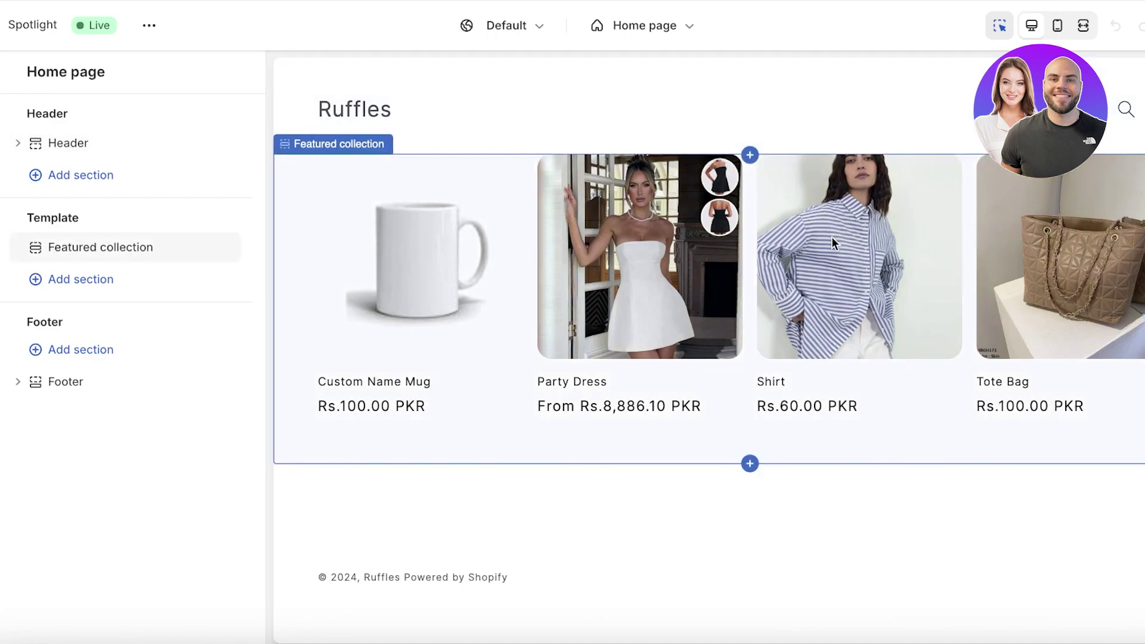
Inspect the Featured collection, Header and Footer sections, then bring up Theme settings
left_click(744, 265)
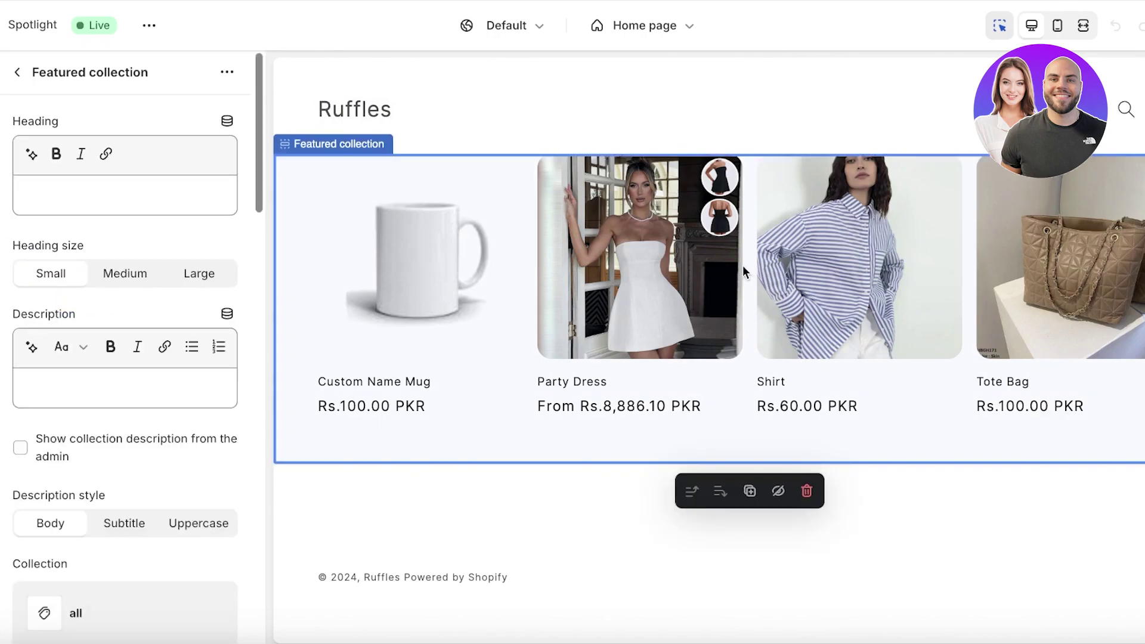
left_click(581, 105)
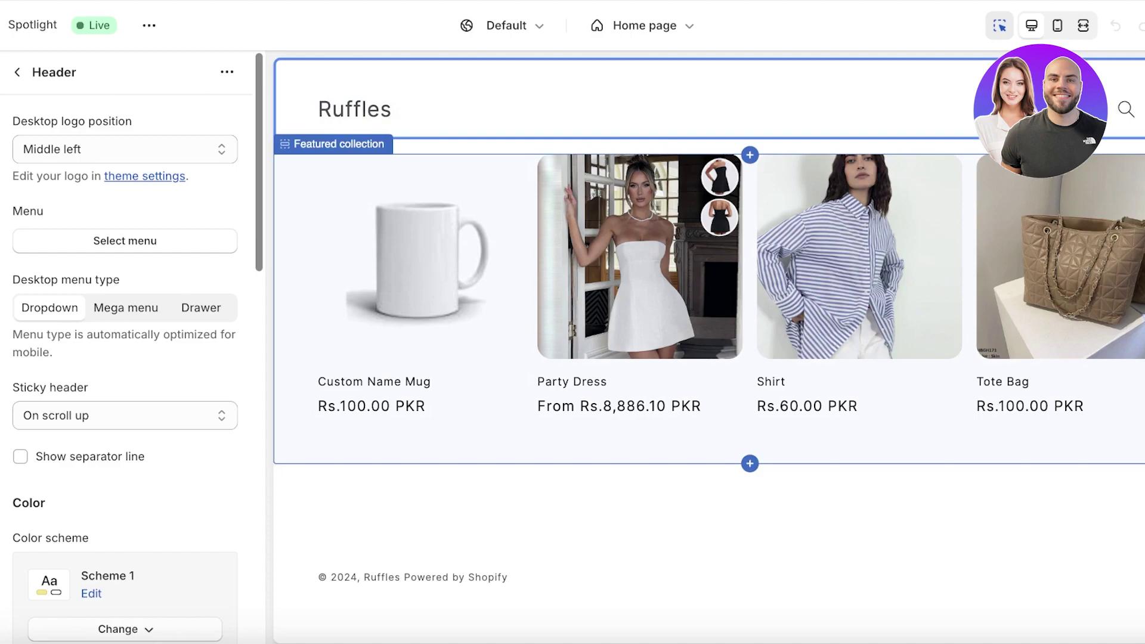
left_click(370, 396)
left_click(443, 550)
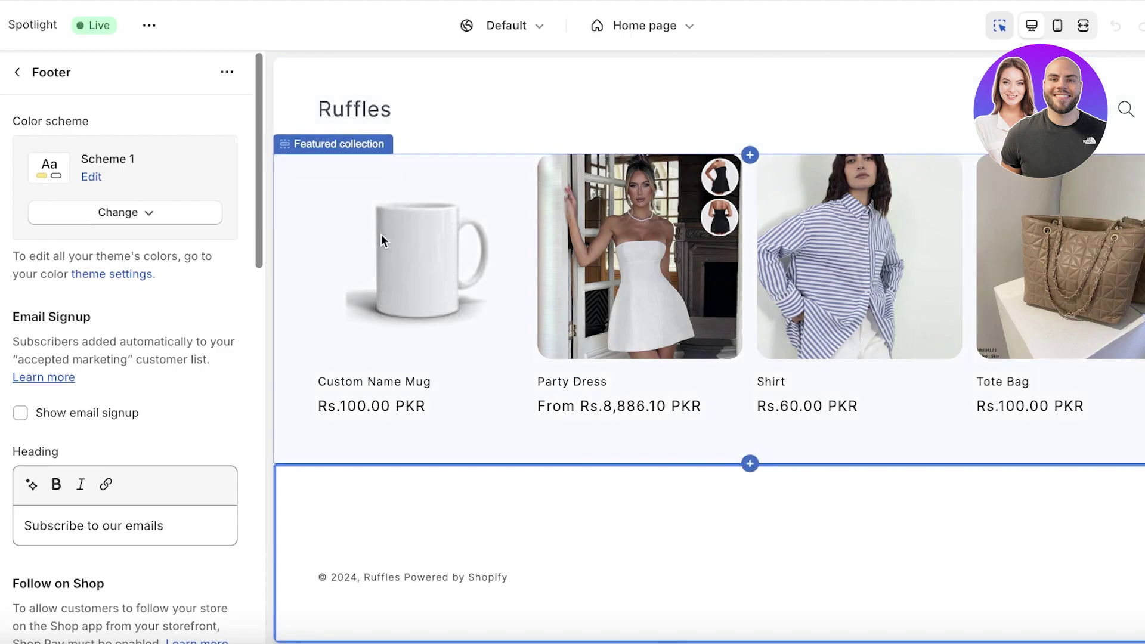
left_click(111, 274)
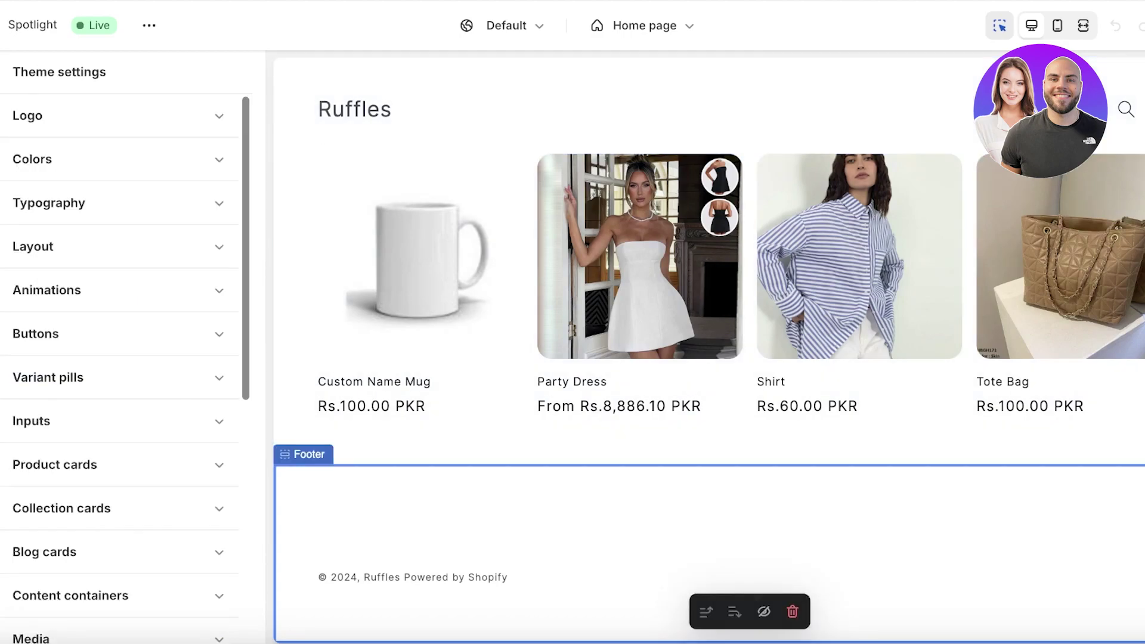
Set the pink Ruffles florist logo image as the store logo at 110 px desktop width
left_click(34, 119)
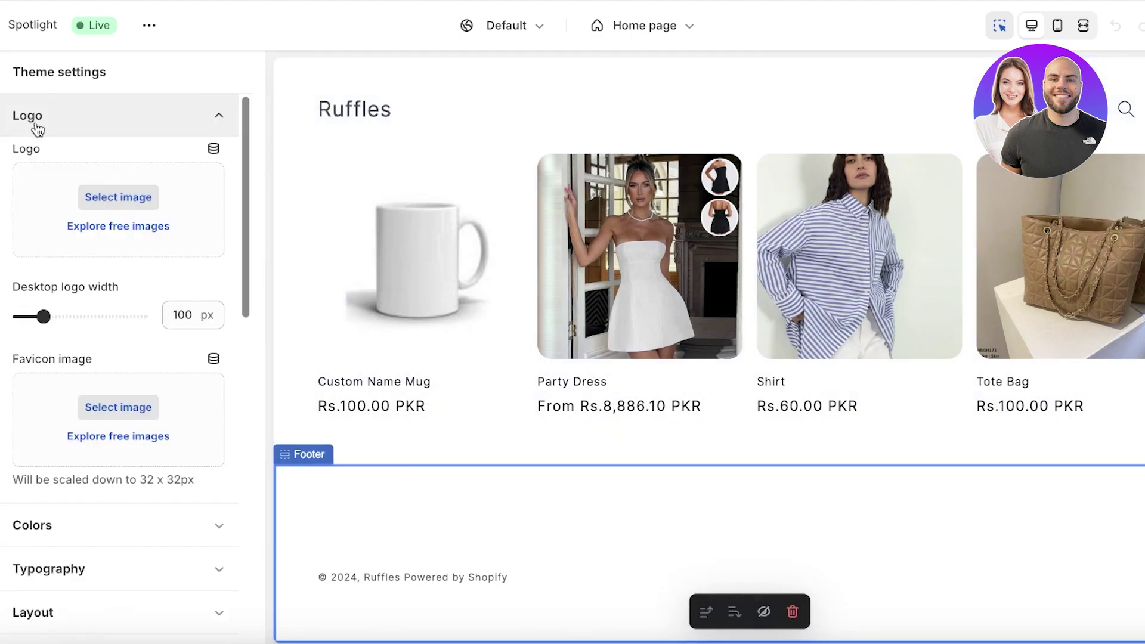
left_click(99, 200)
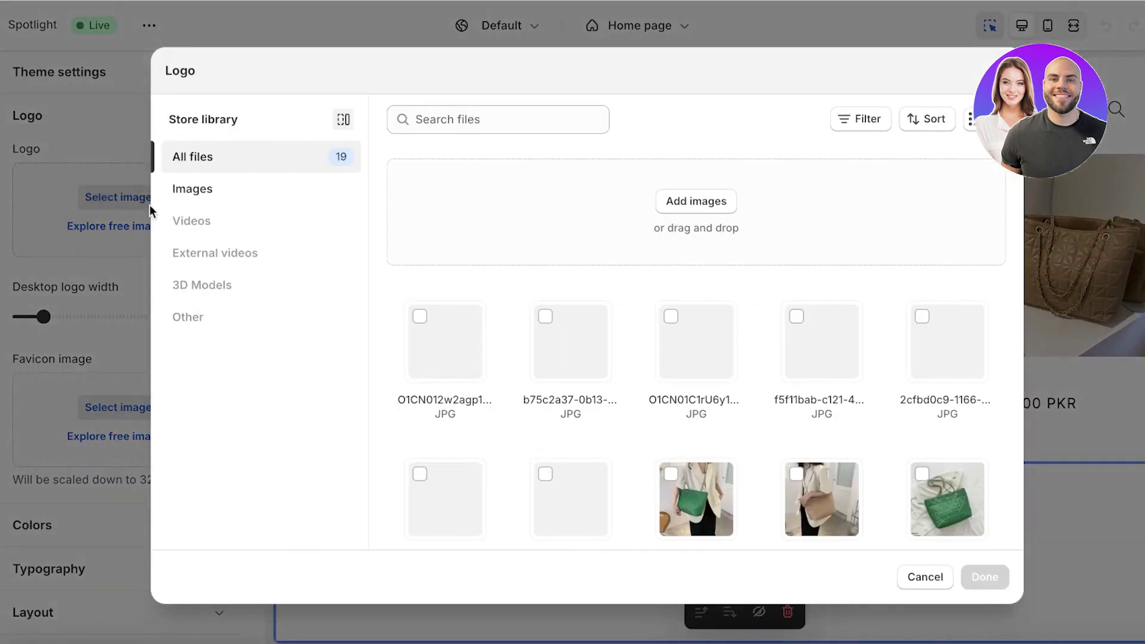
scroll(664, 314, "down", 4)
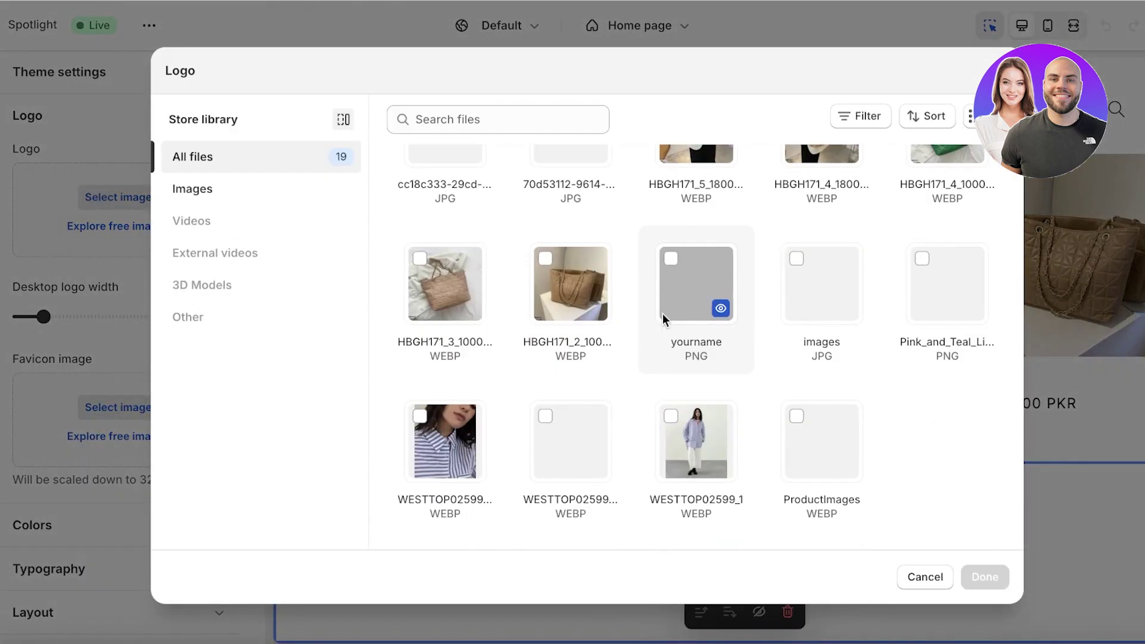
left_click(937, 277)
left_click(985, 577)
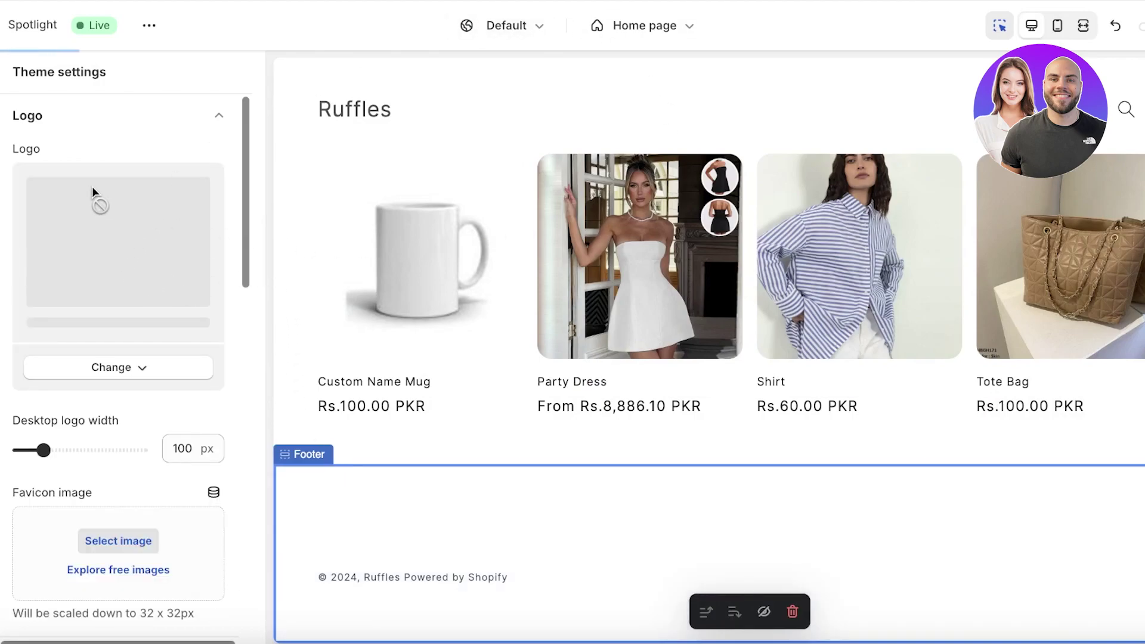
scroll(89, 263, "down", 6)
scroll(91, 316, "up", 6)
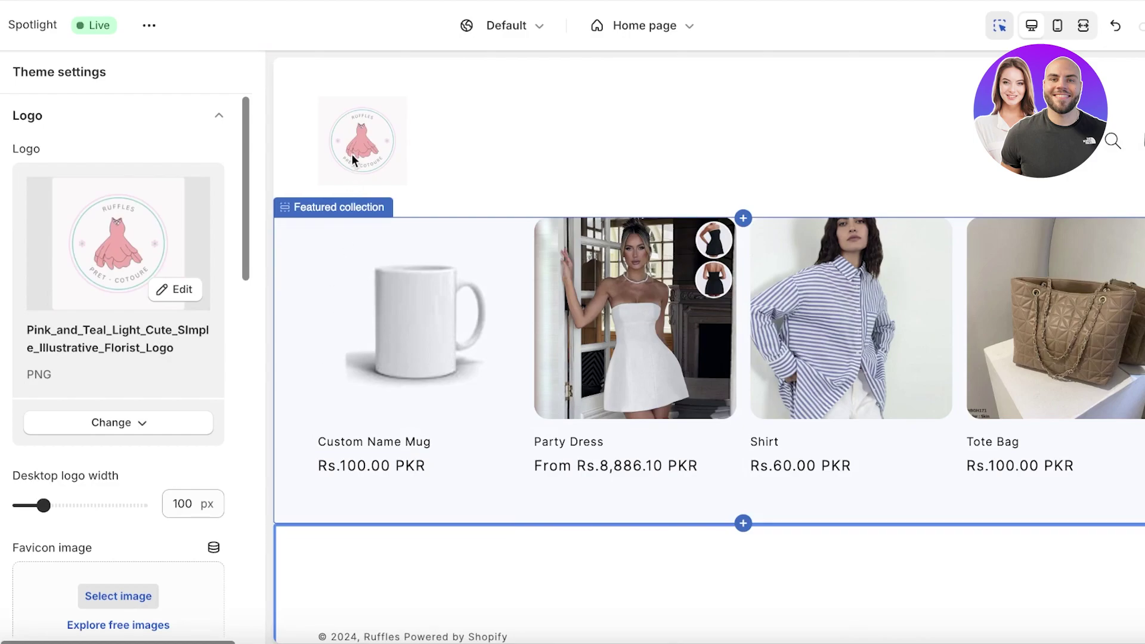
left_click_drag(40, 515, 94, 504)
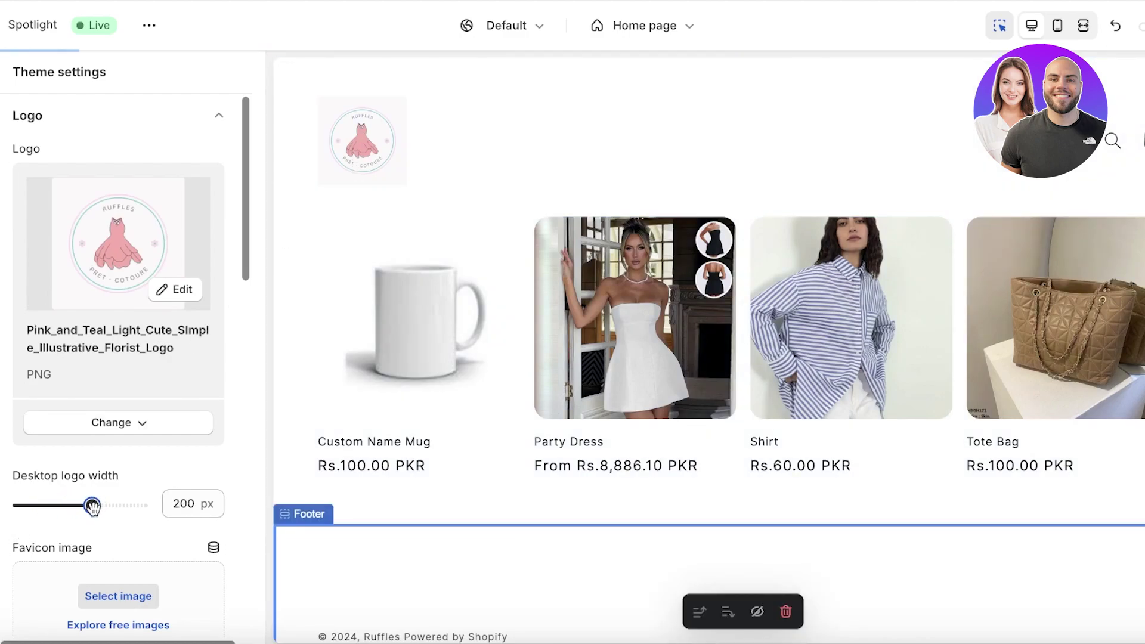
left_click_drag(91, 505, 48, 506)
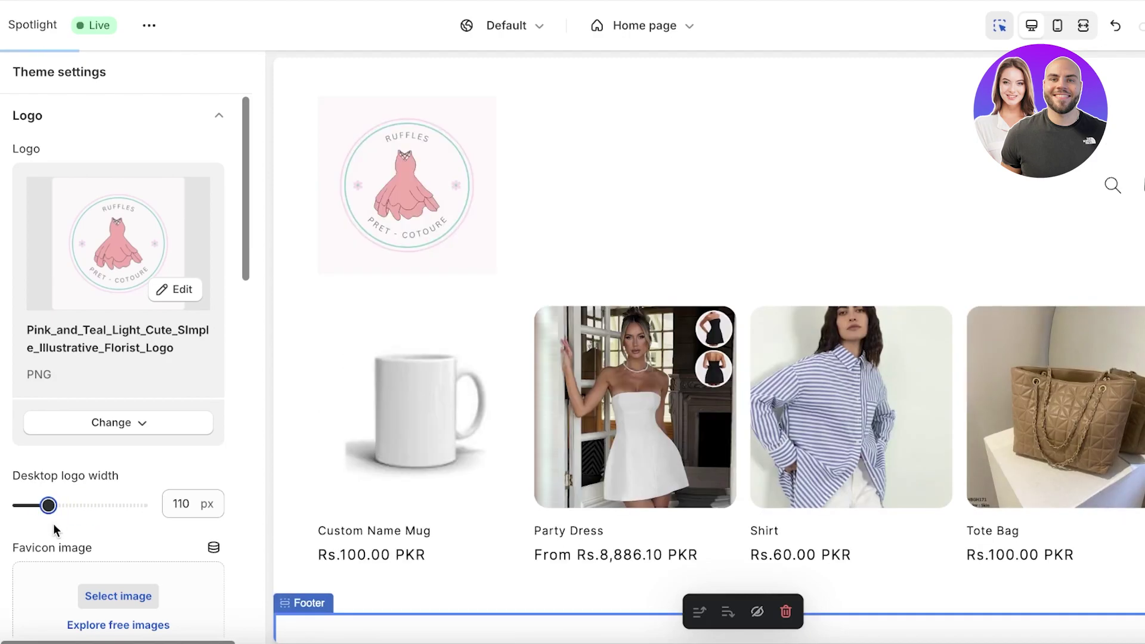
Expand the Colors settings and look at Scheme 2's colours before returning to the schemes list
scroll(143, 379, "down", 8)
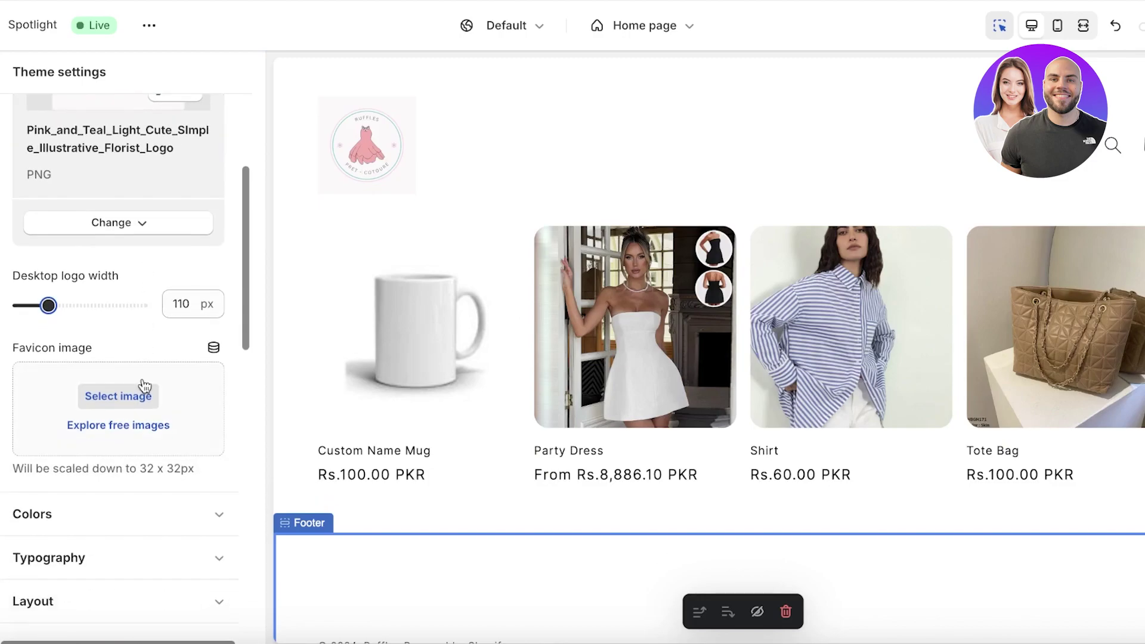
left_click(116, 248)
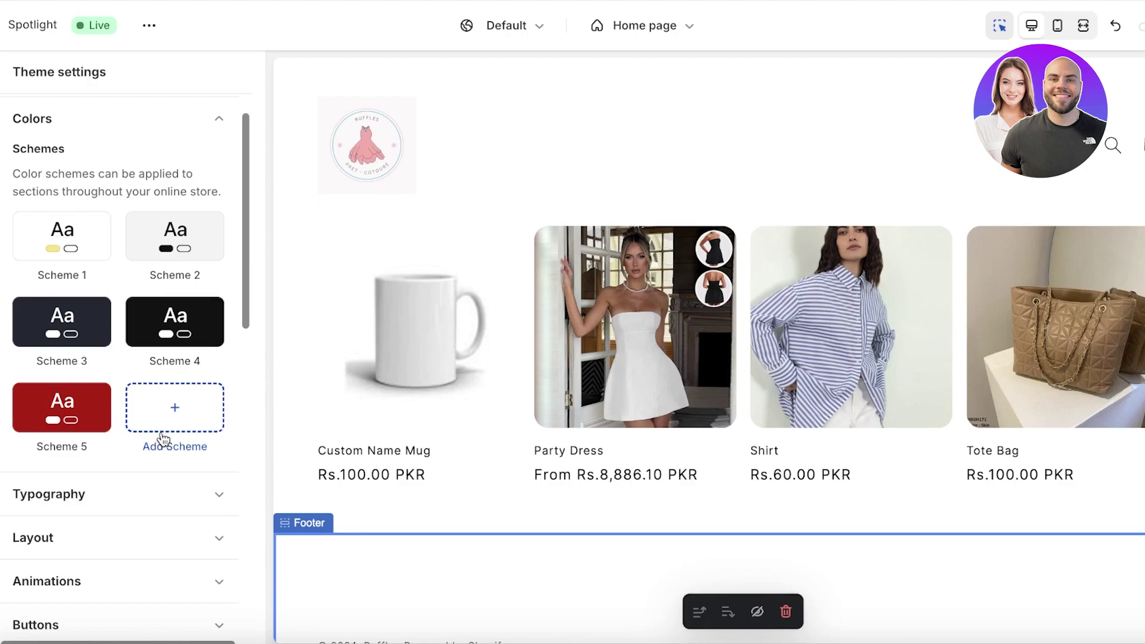
left_click(177, 249)
left_click(17, 78)
Add Scheme 6 and give it a pale pink #F2E2EB background
left_click(144, 401)
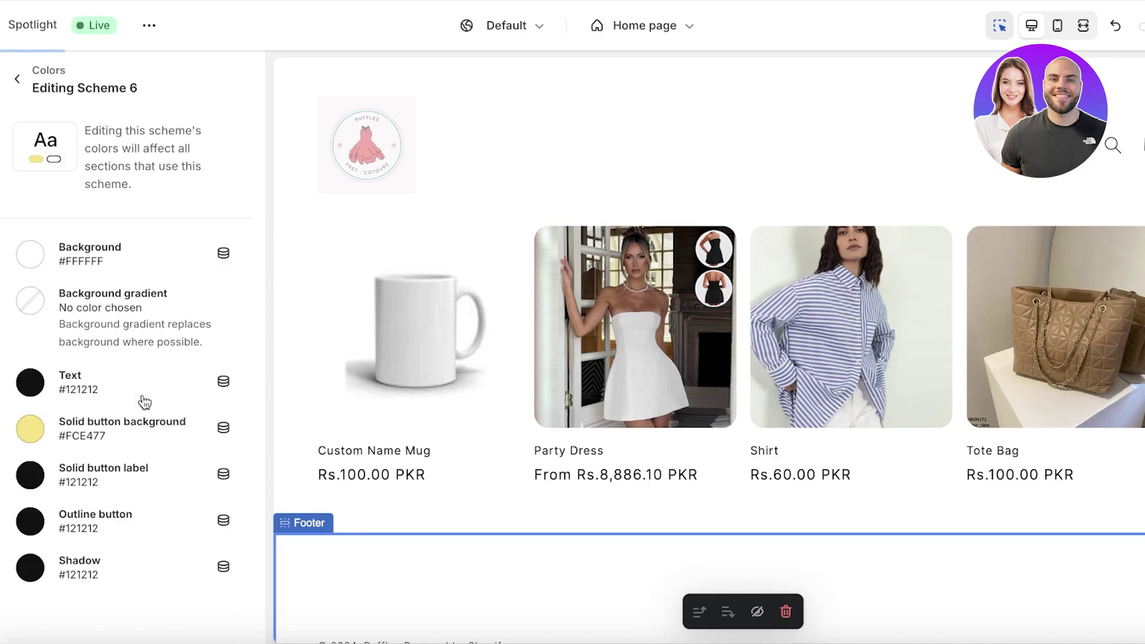
left_click(16, 90)
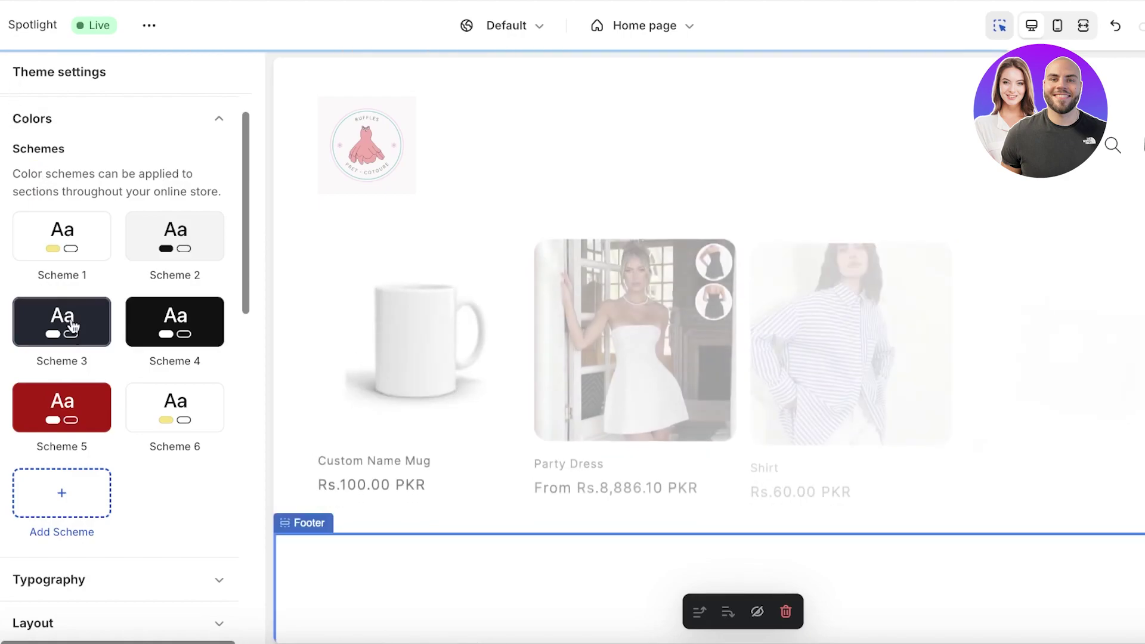
left_click(167, 337)
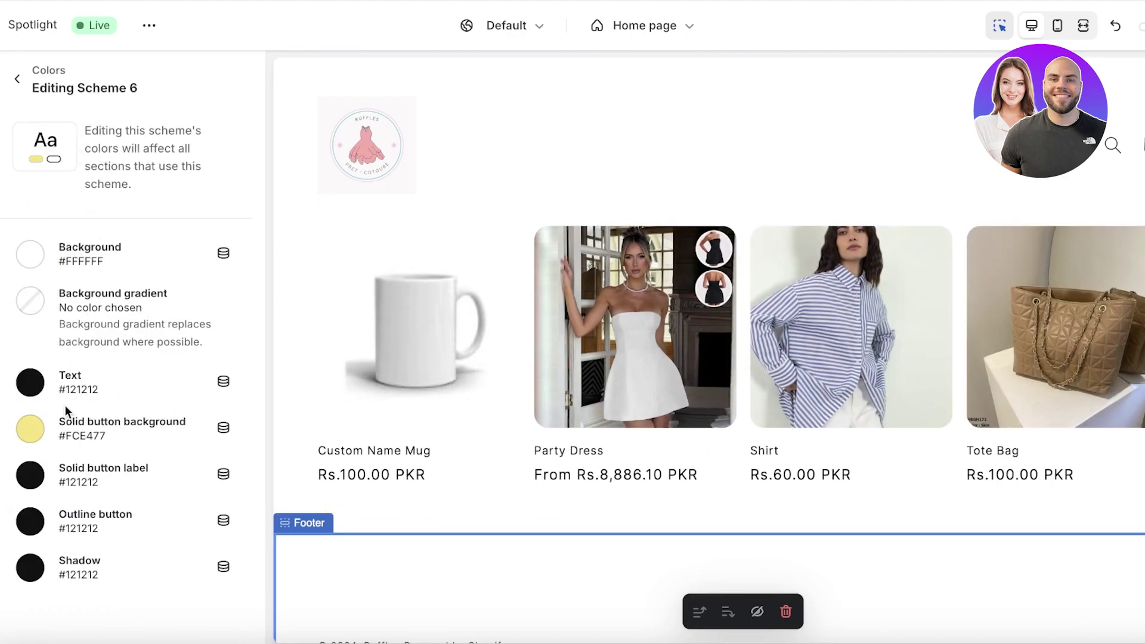
left_click(30, 429)
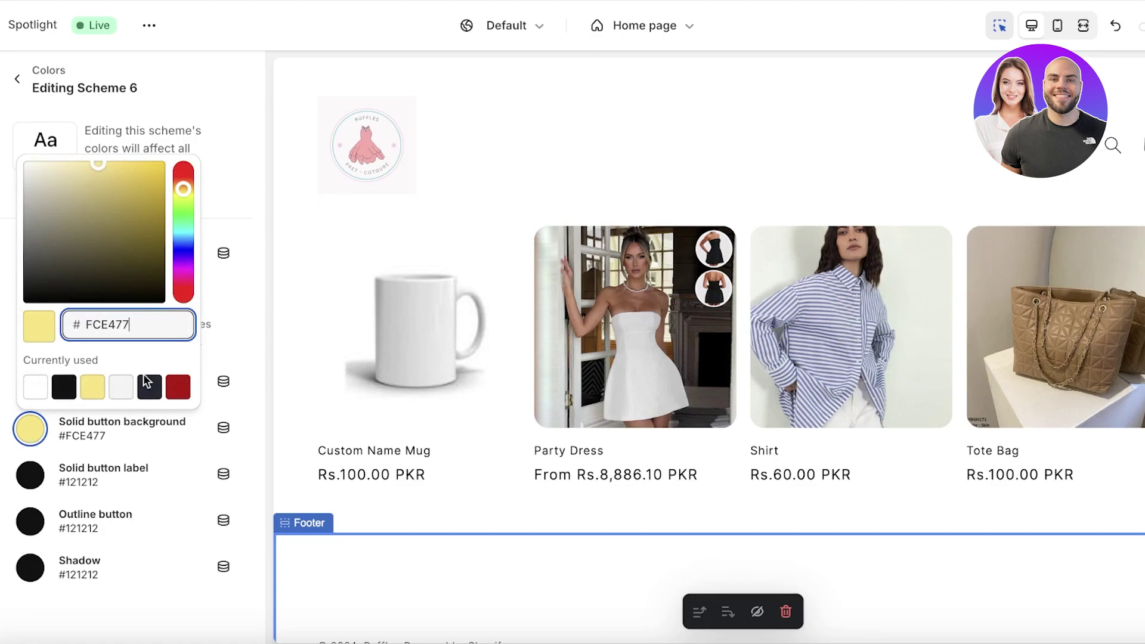
left_click(160, 546)
left_click(29, 256)
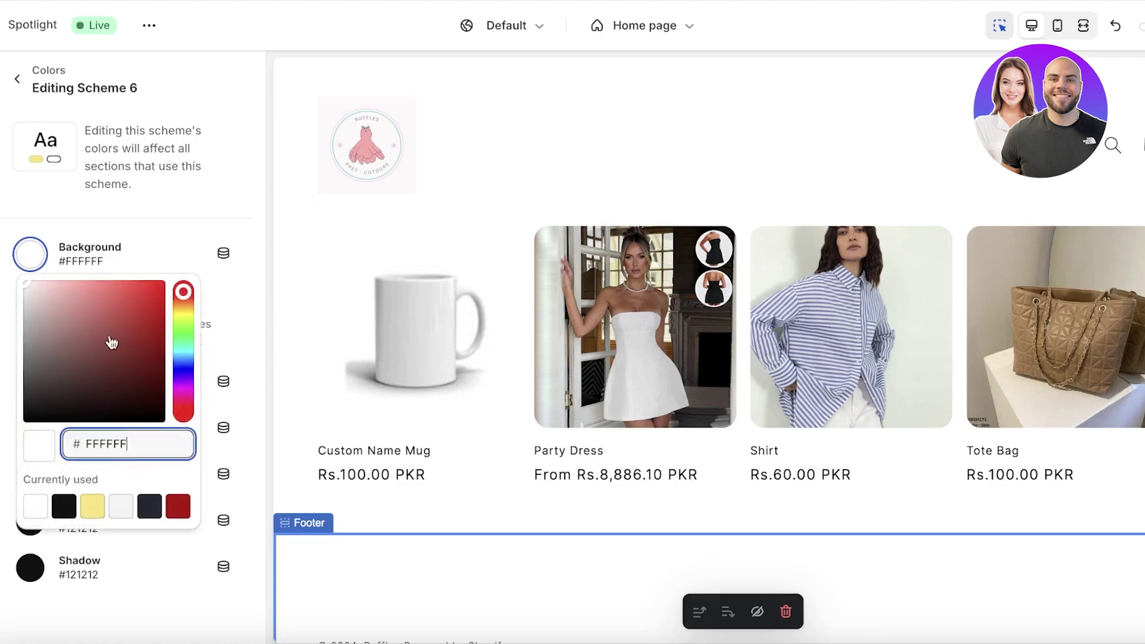
left_click(183, 394)
left_click_drag(30, 311, 32, 289)
left_click(192, 198)
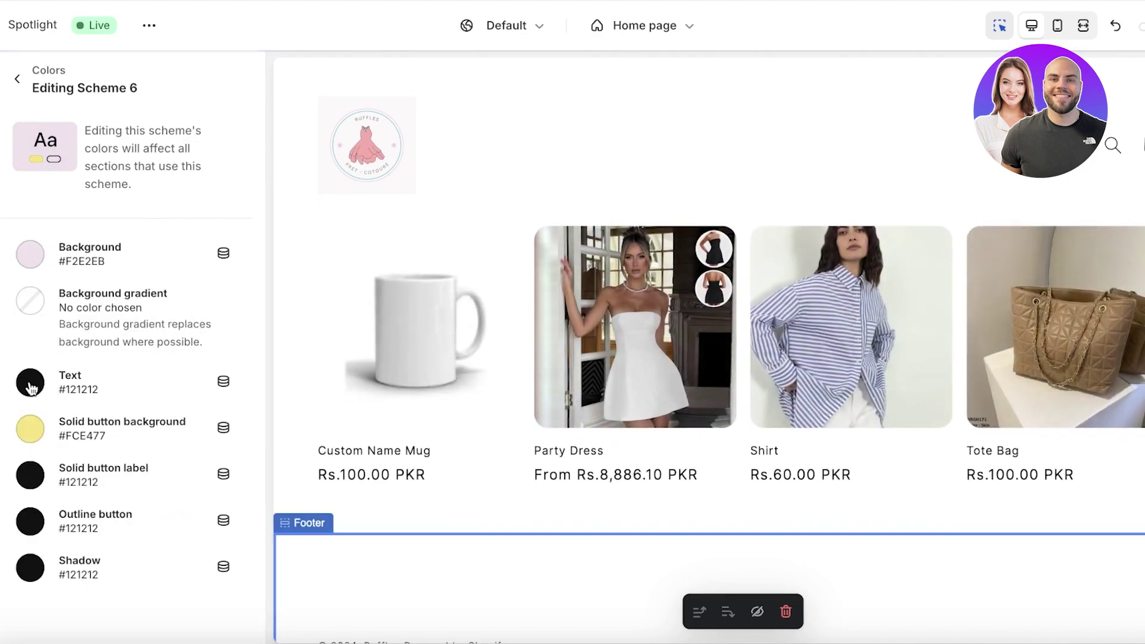
Set Scheme 6's solid button background to mauve-pink #C99EB6
left_click(30, 428)
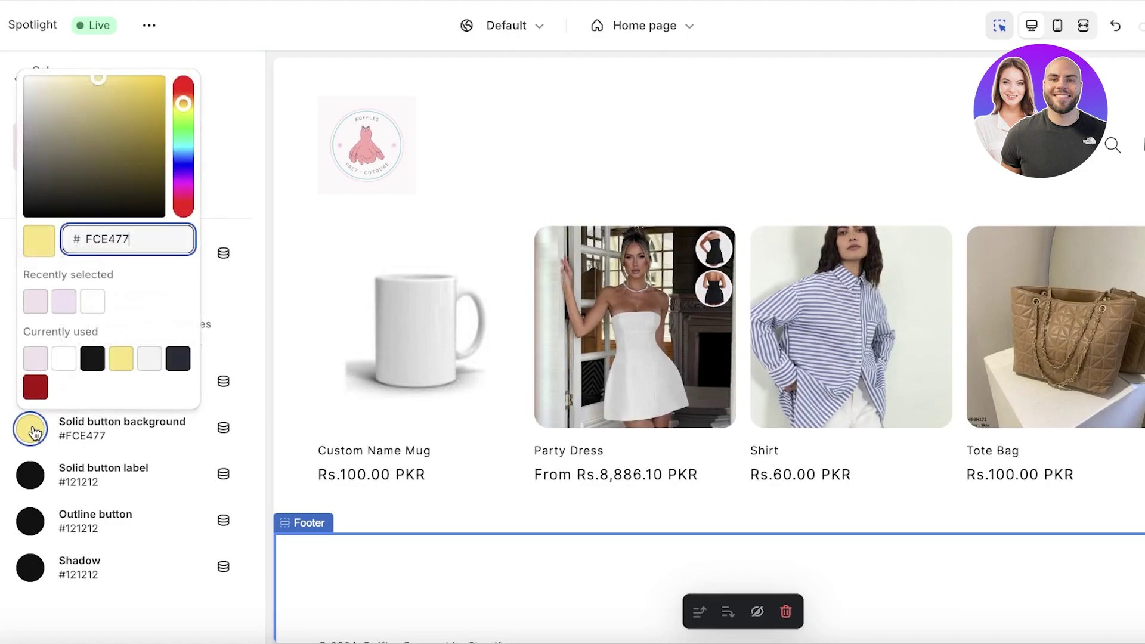
left_click(72, 309)
left_click(46, 111)
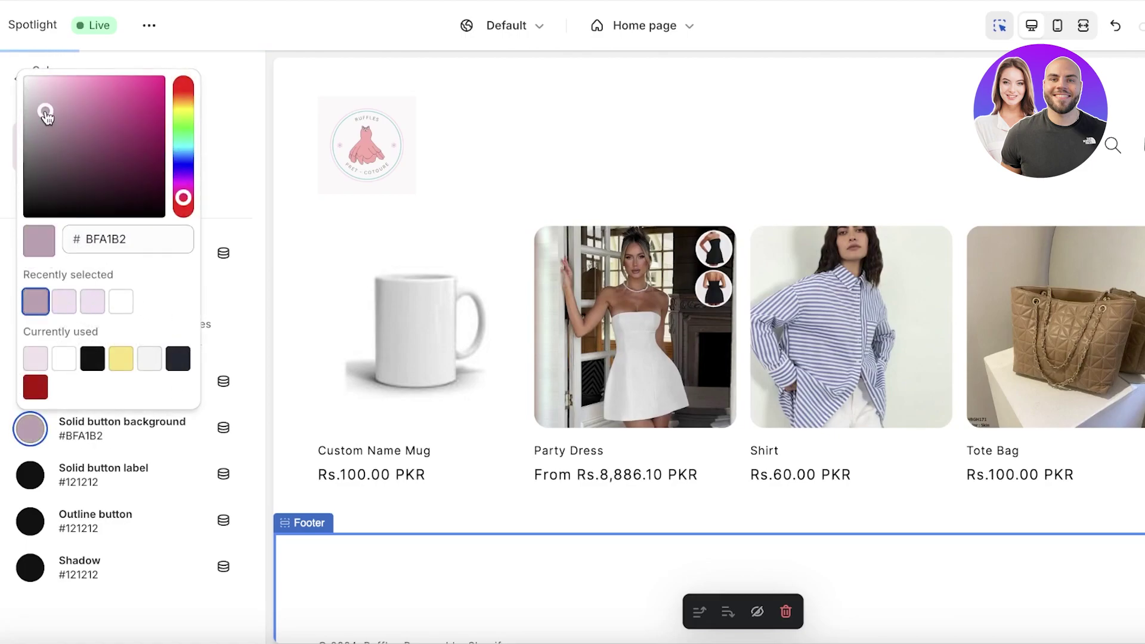
left_click(53, 106)
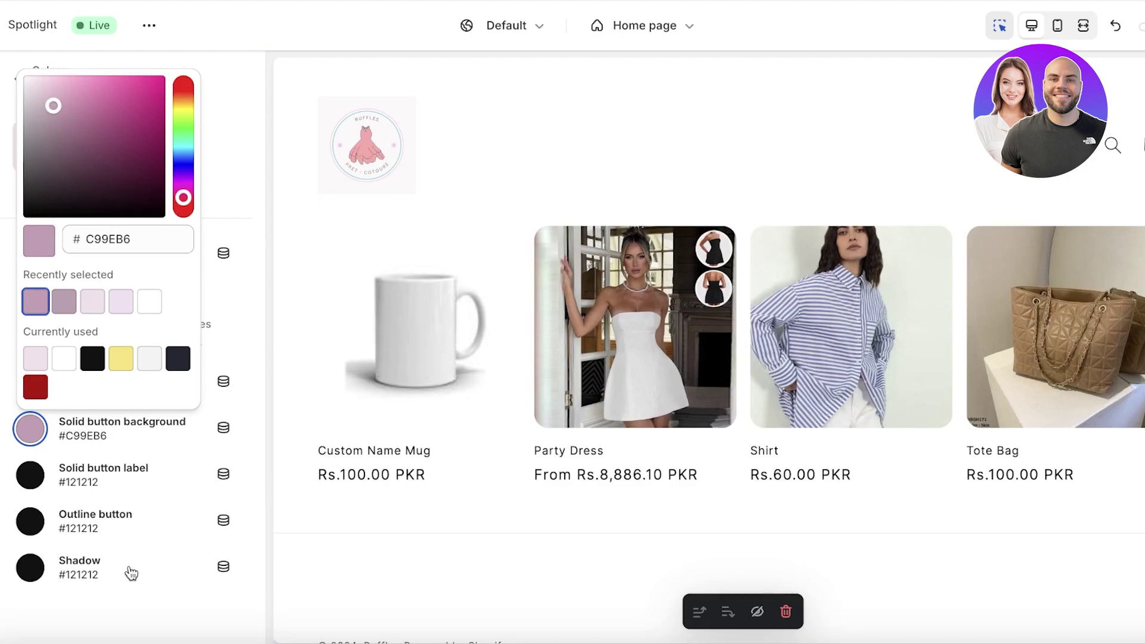
left_click(155, 589)
left_click(105, 596)
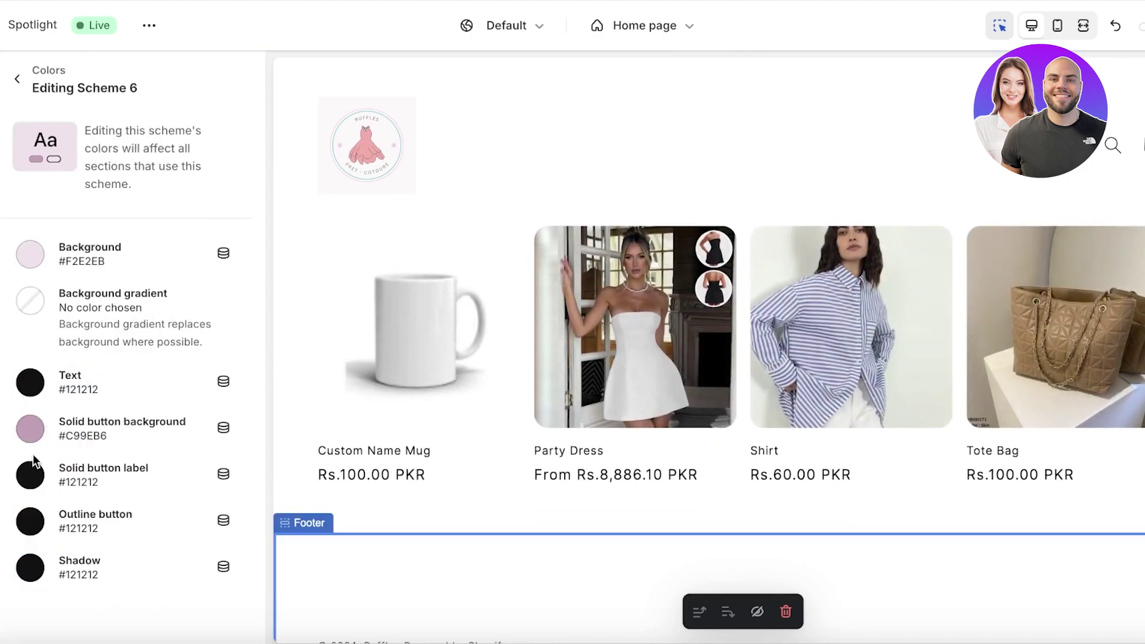
Make the solid button labels near-white #FFFDFD and go back to the schemes list
left_click(30, 474)
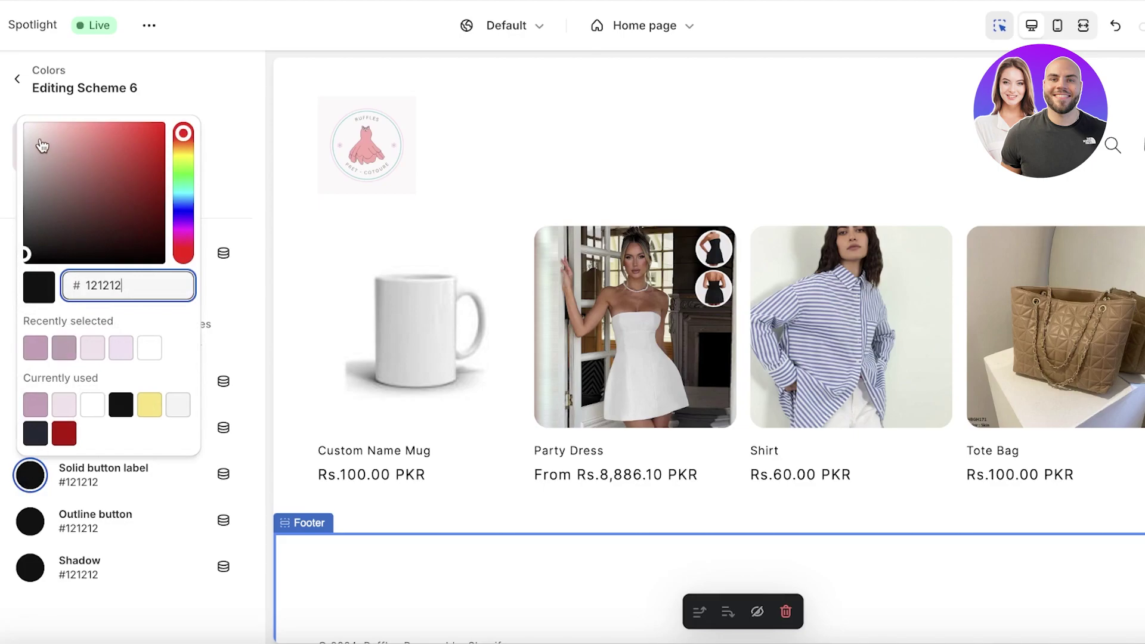
left_click_drag(41, 145, 23, 116)
left_click(146, 471)
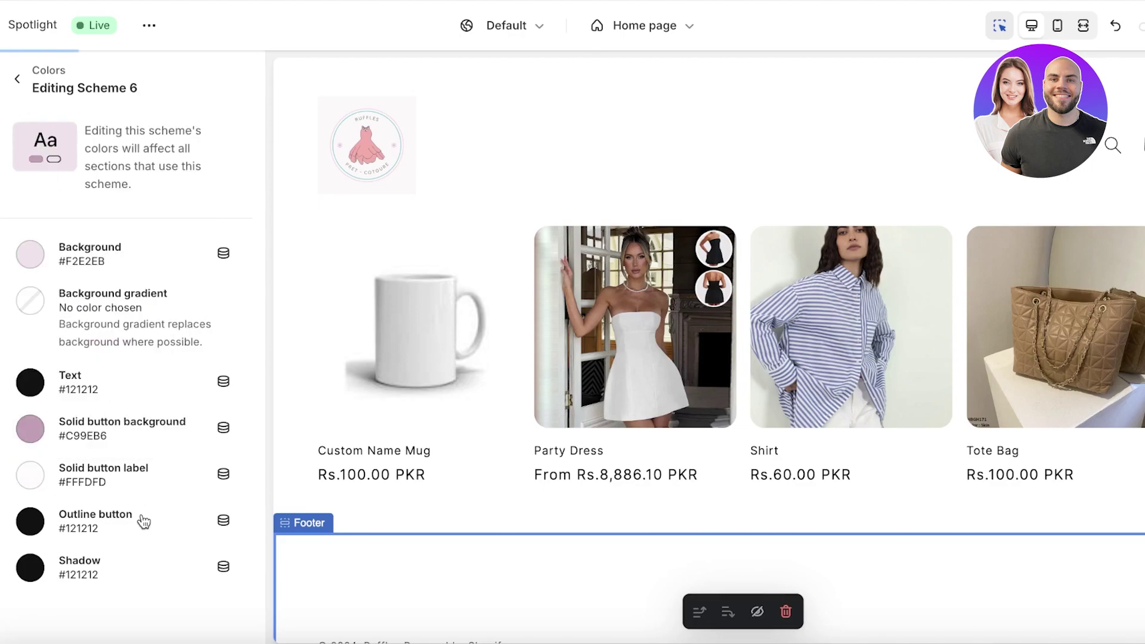
left_click(18, 82)
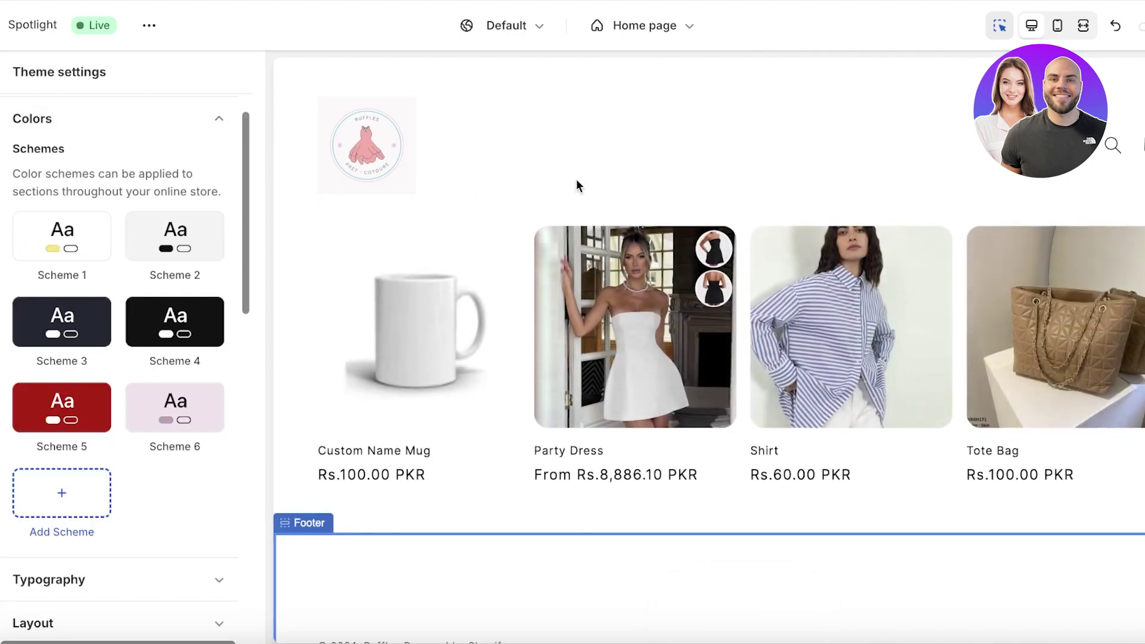
Review the Typography, Layout and Product cards options in Theme settings
scroll(45, 490, "down", 3)
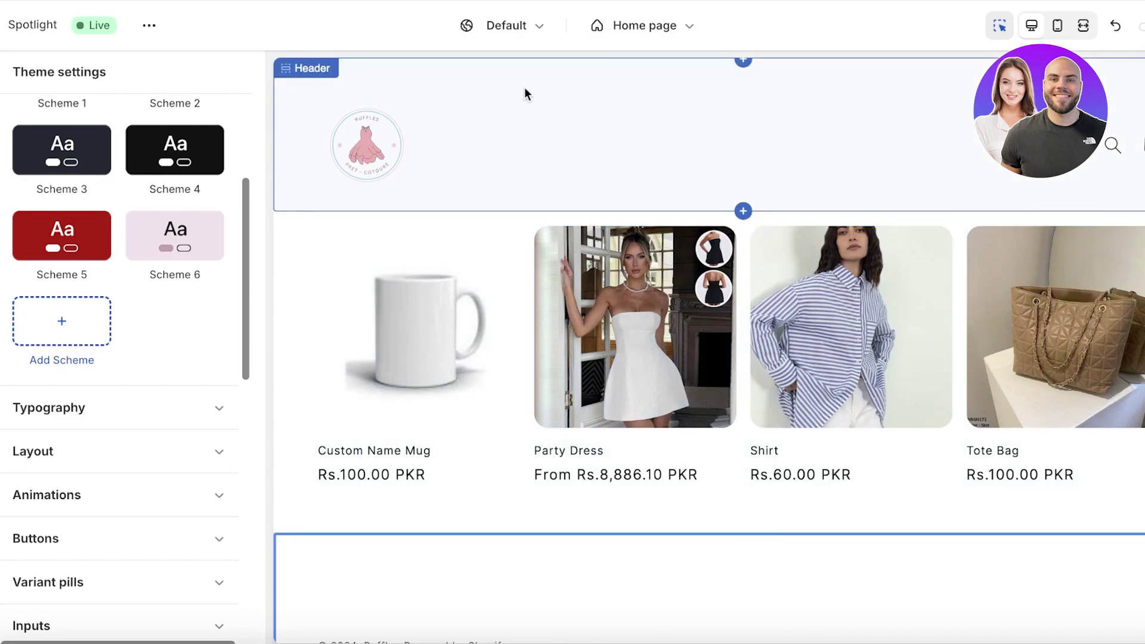
left_click(137, 402)
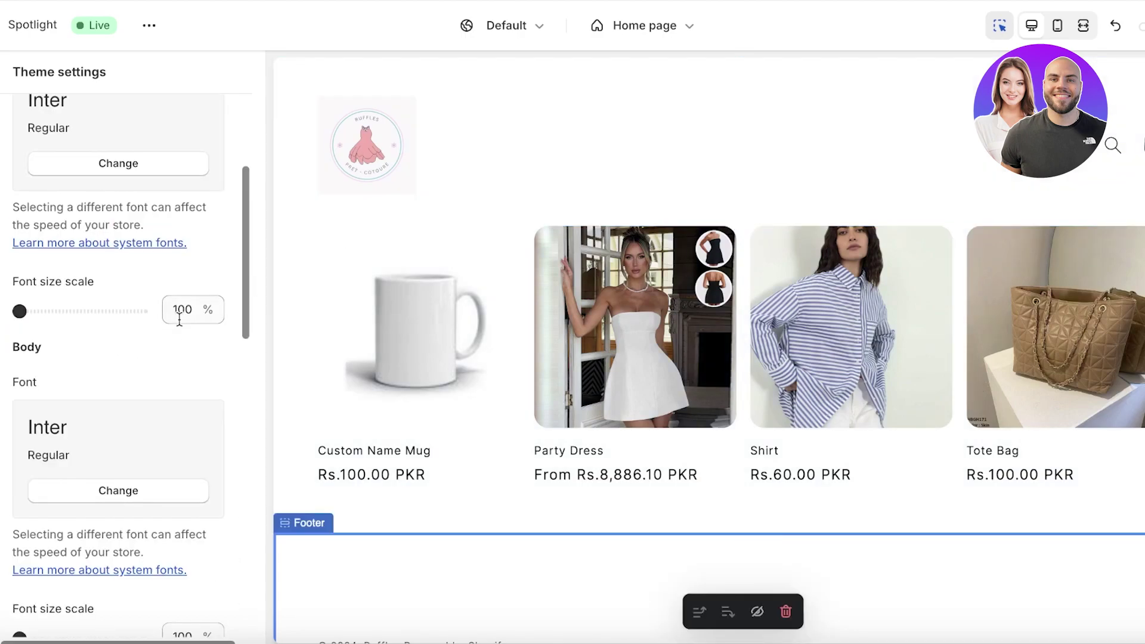
scroll(179, 316, "up", 4)
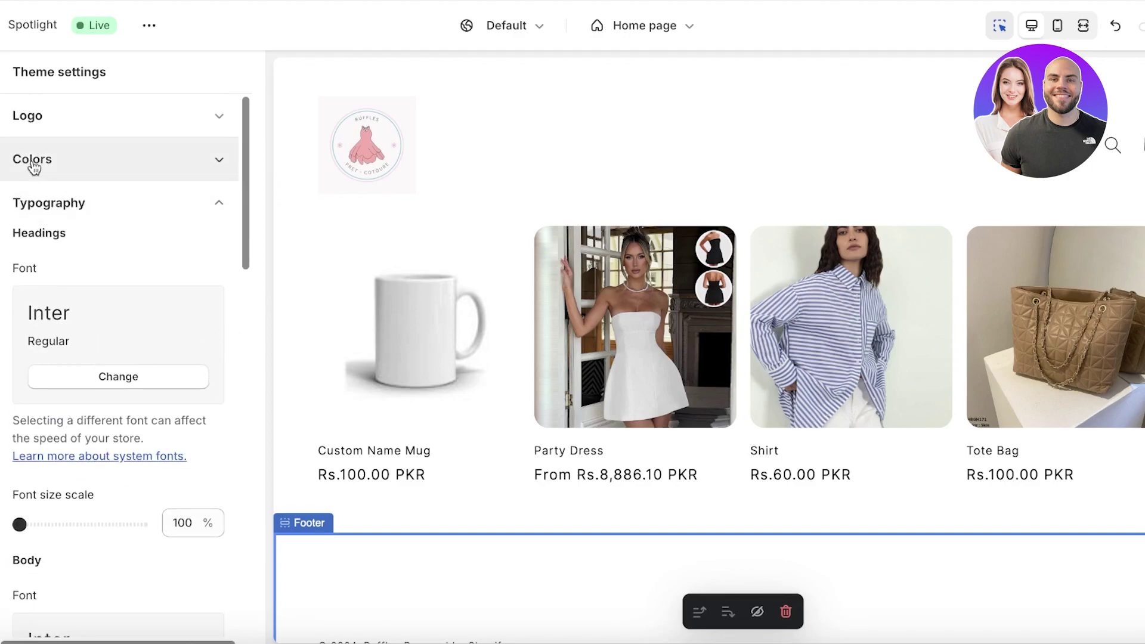
scroll(43, 283, "down", 8)
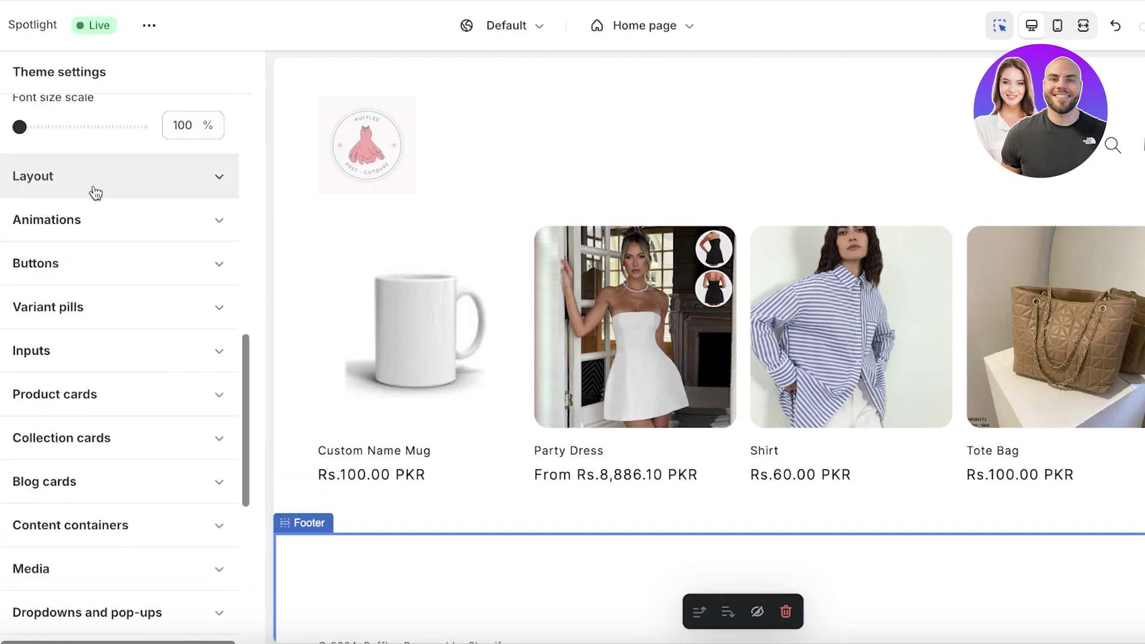
scroll(95, 192, "down", 5)
scroll(95, 194, "up", 10)
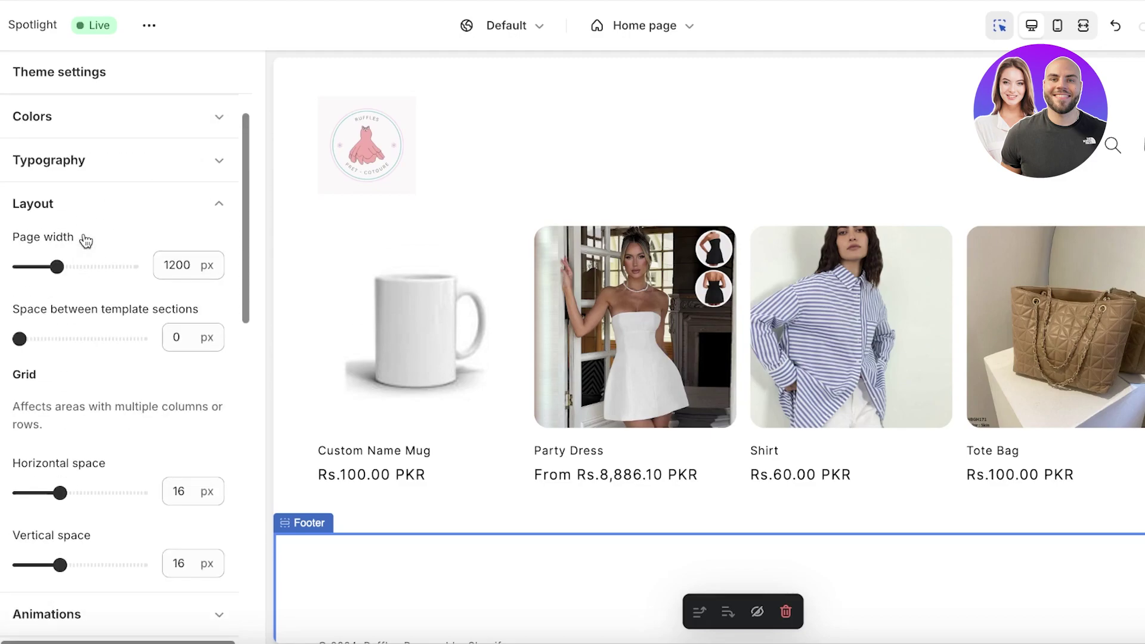
scroll(84, 237, "down", 3)
scroll(73, 250, "down", 3)
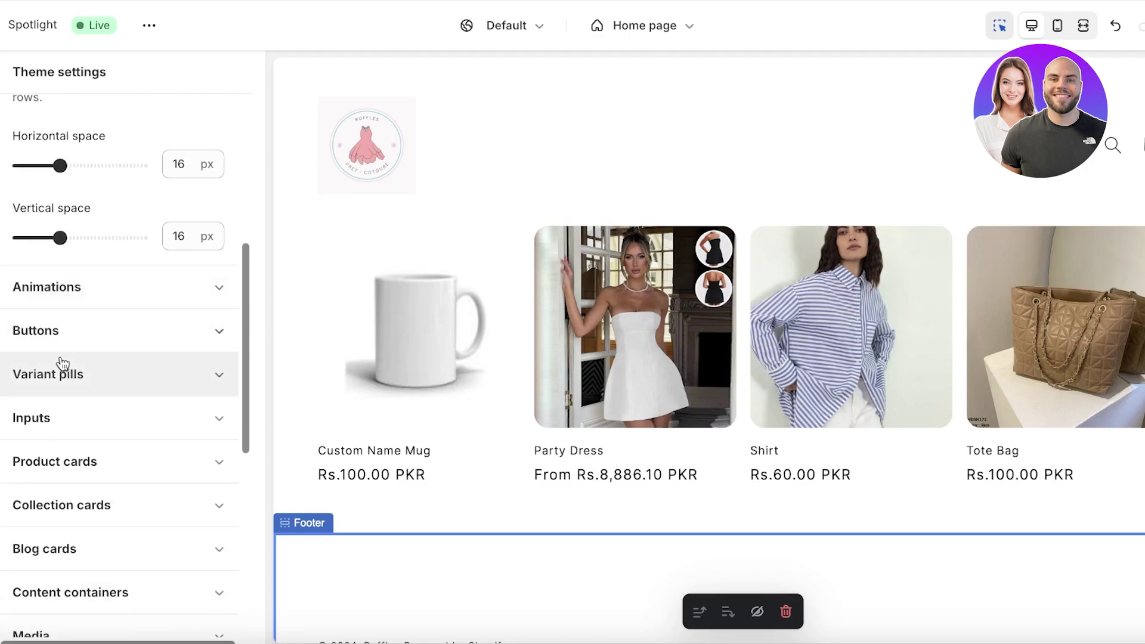
scroll(54, 432, "down", 1)
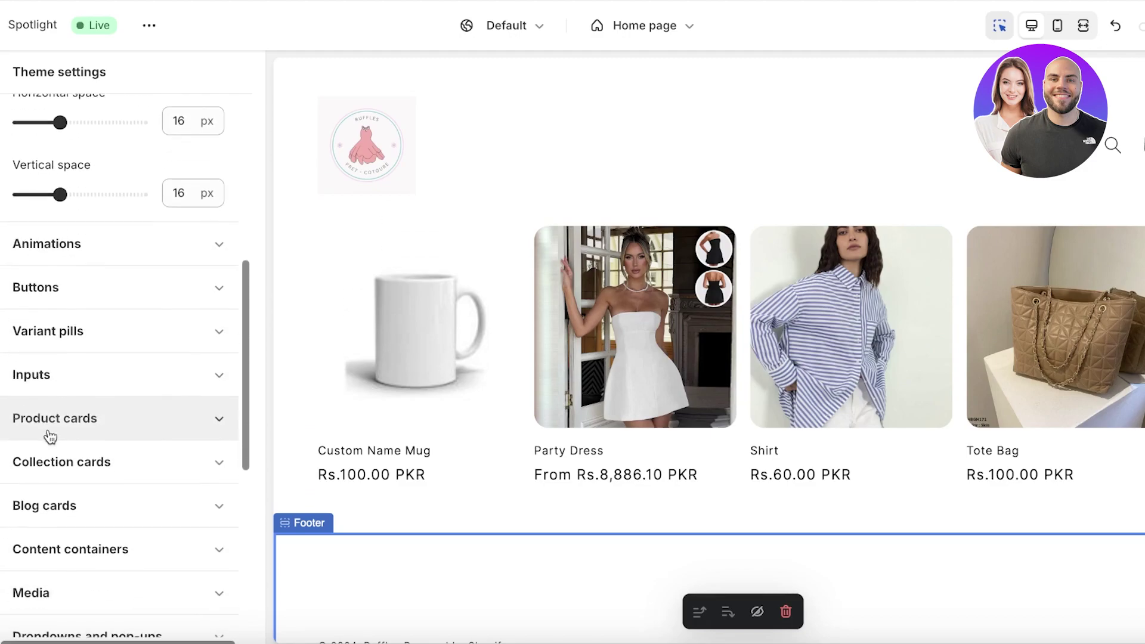
left_click(50, 413)
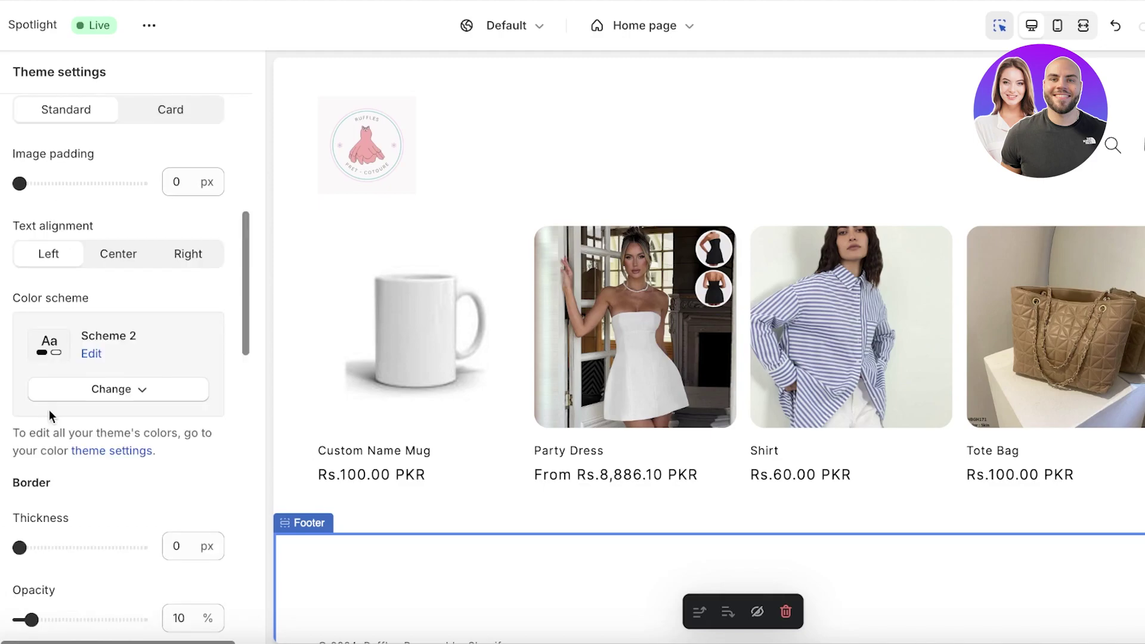
scroll(23, 264, "down", 5)
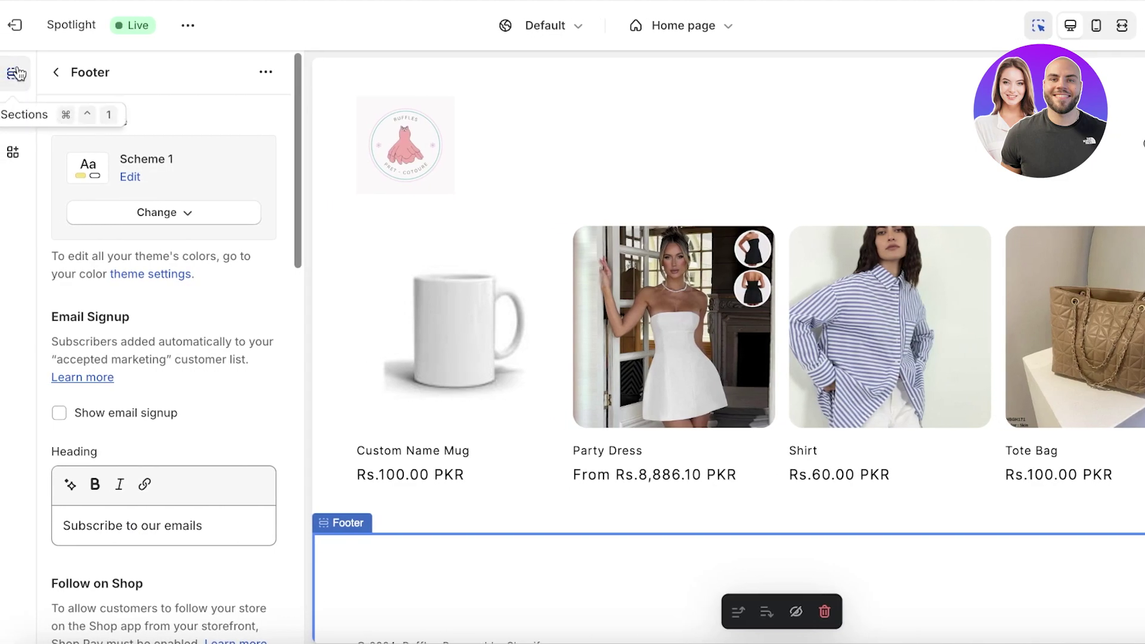
Set the header's desktop logo position to Top center and assign Main menu as its navigation
left_click(760, 119)
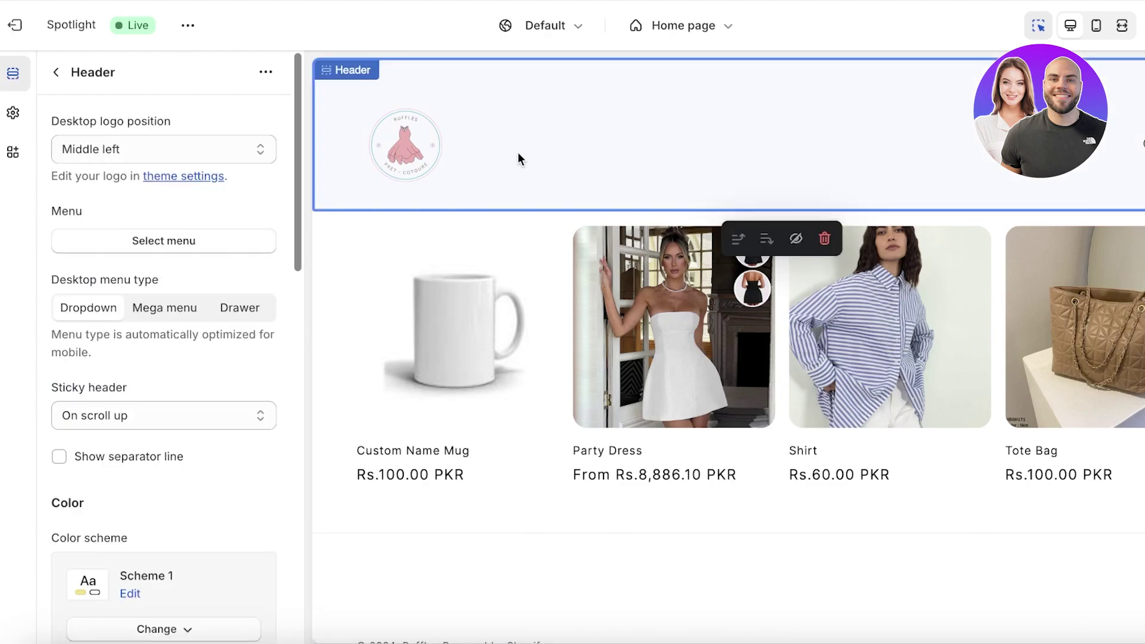
left_click(168, 150)
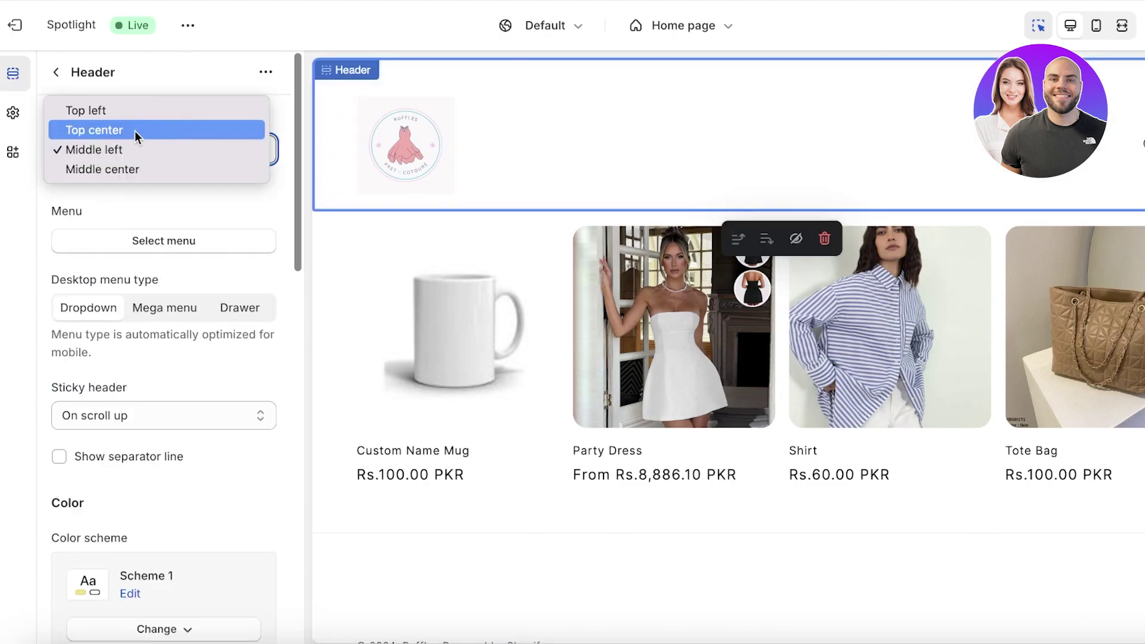
left_click(124, 173)
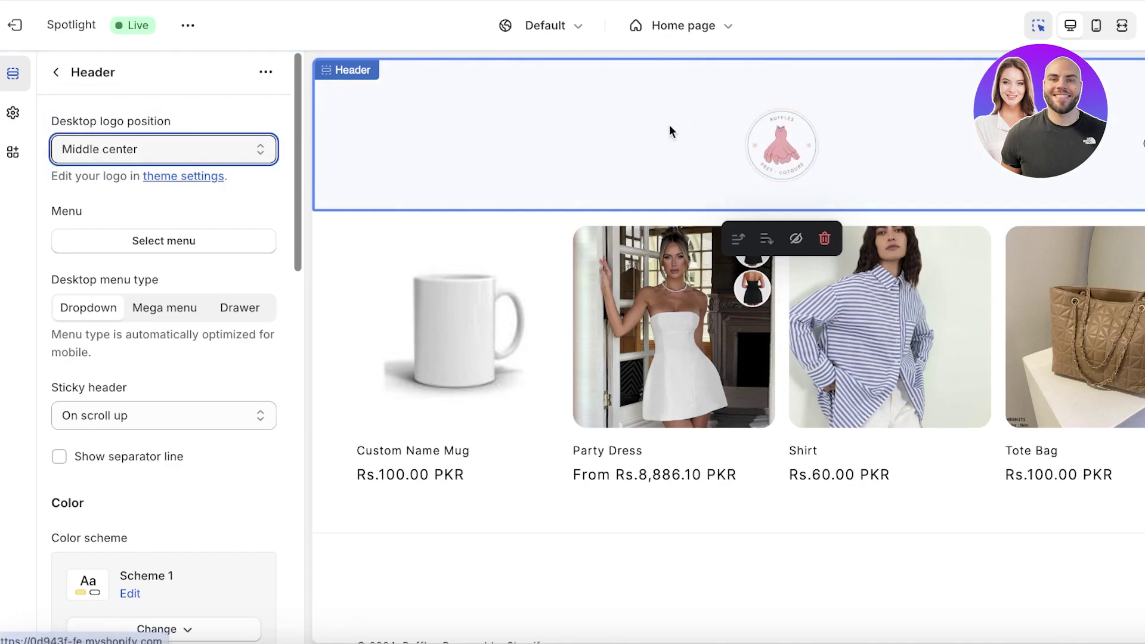
left_click(135, 255)
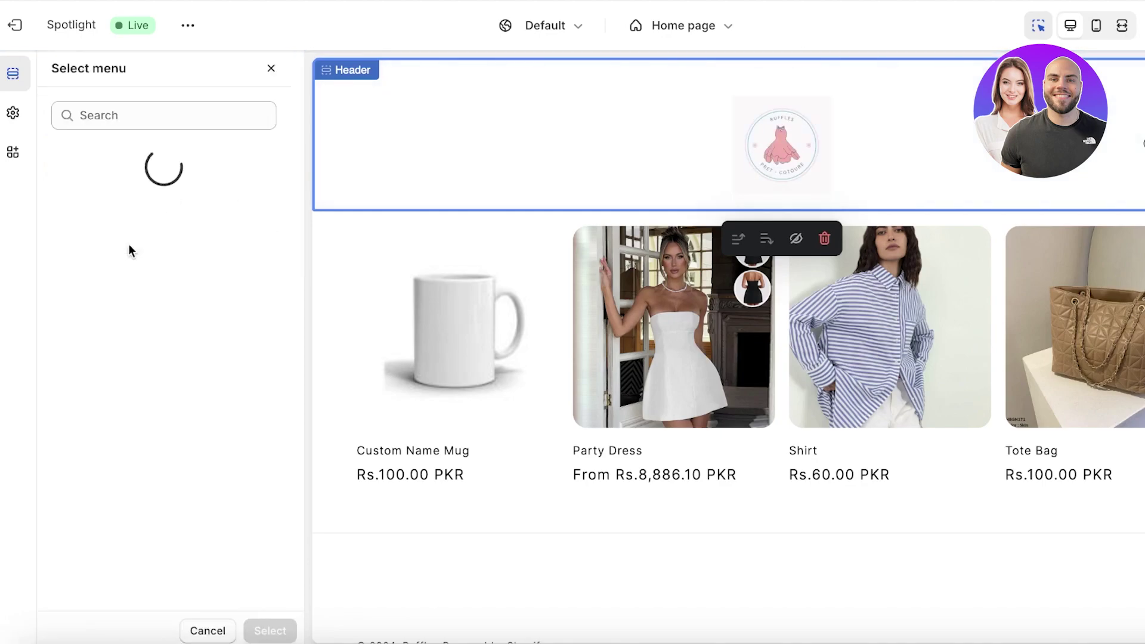
left_click(121, 268)
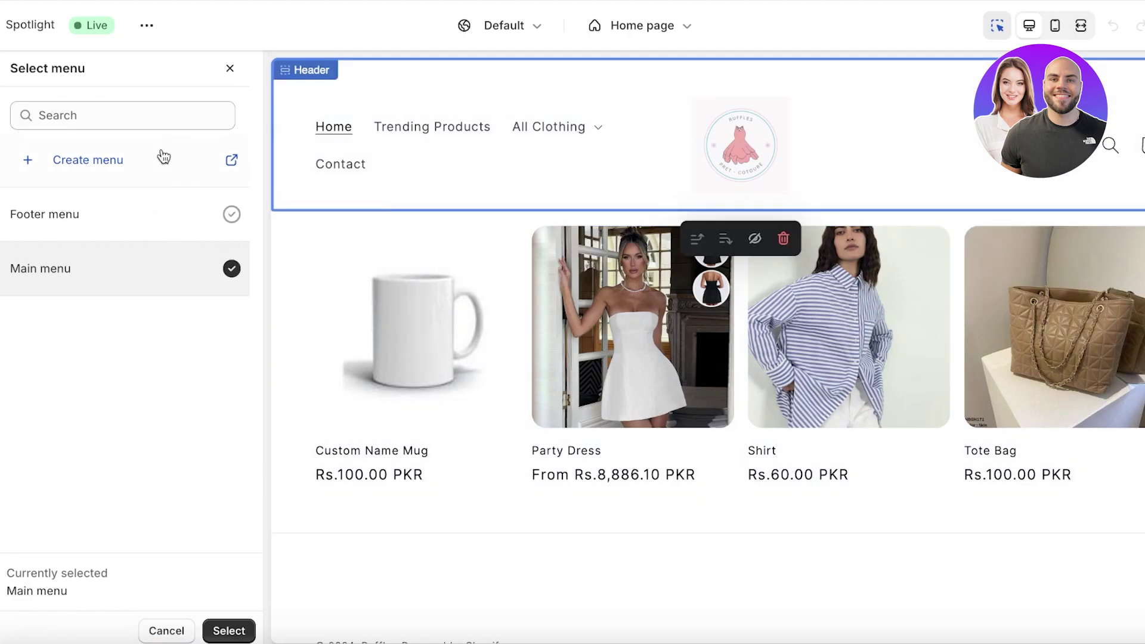
left_click(230, 70)
left_click(130, 152)
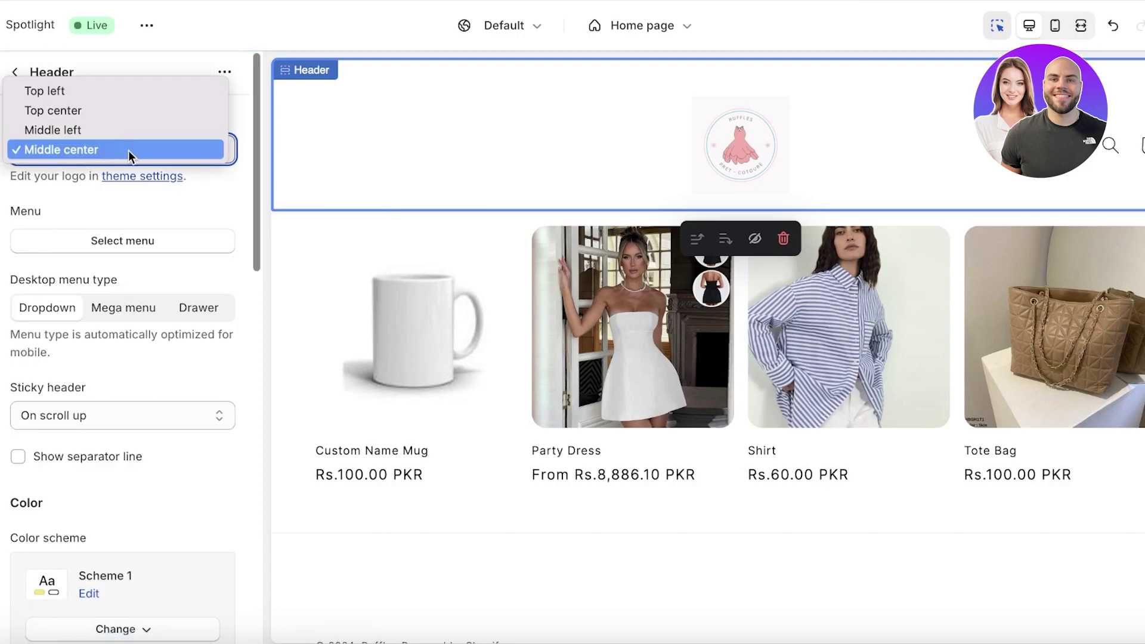
left_click(115, 111)
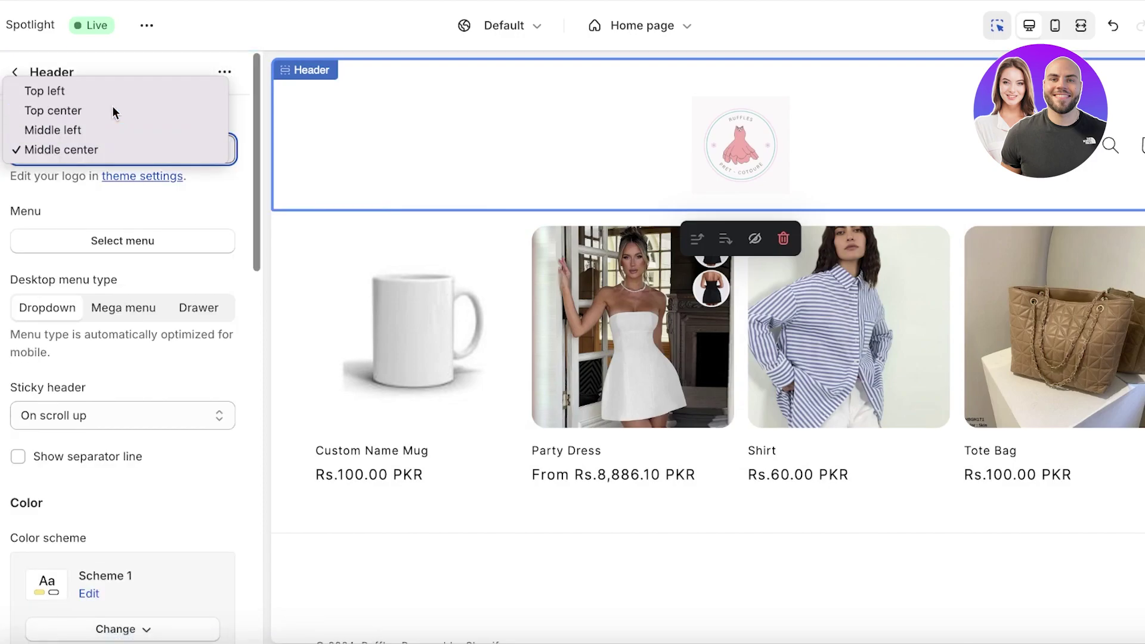
left_click(118, 244)
left_click(118, 258)
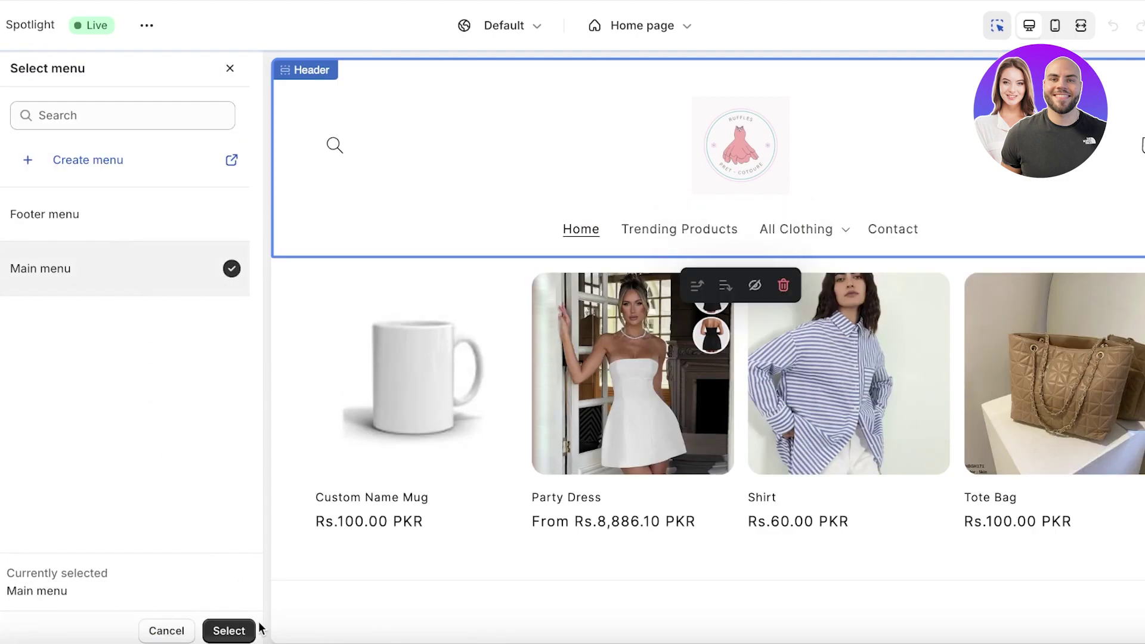
left_click(229, 631)
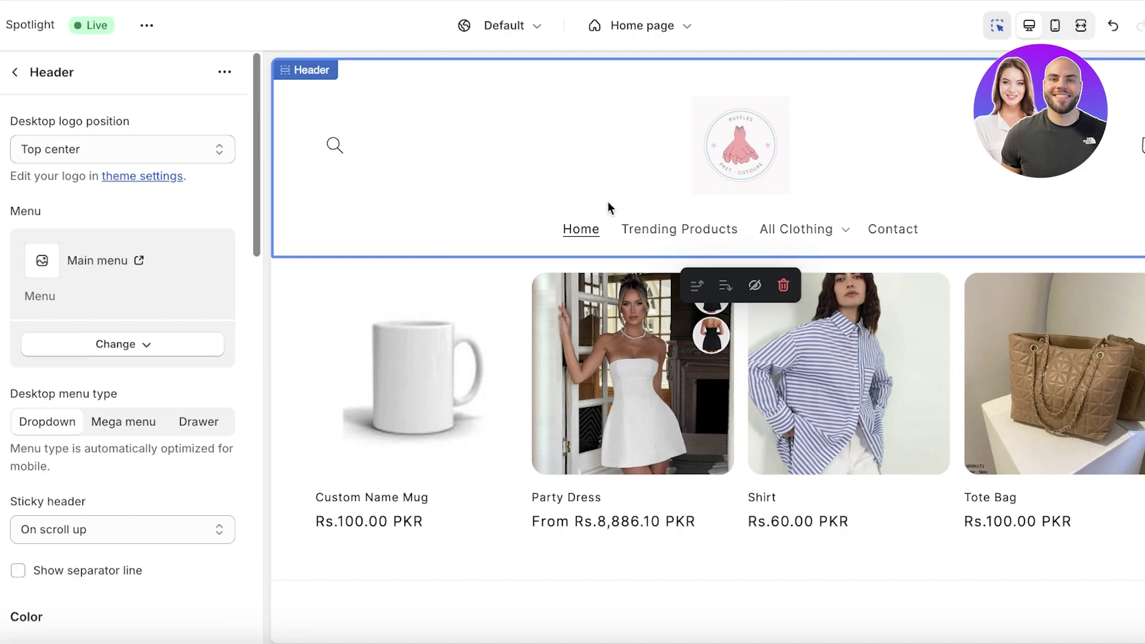
Switch the header menu to a drawer and set Sticky header to 'Always, reduce logo size'
scroll(116, 351, "down", 5)
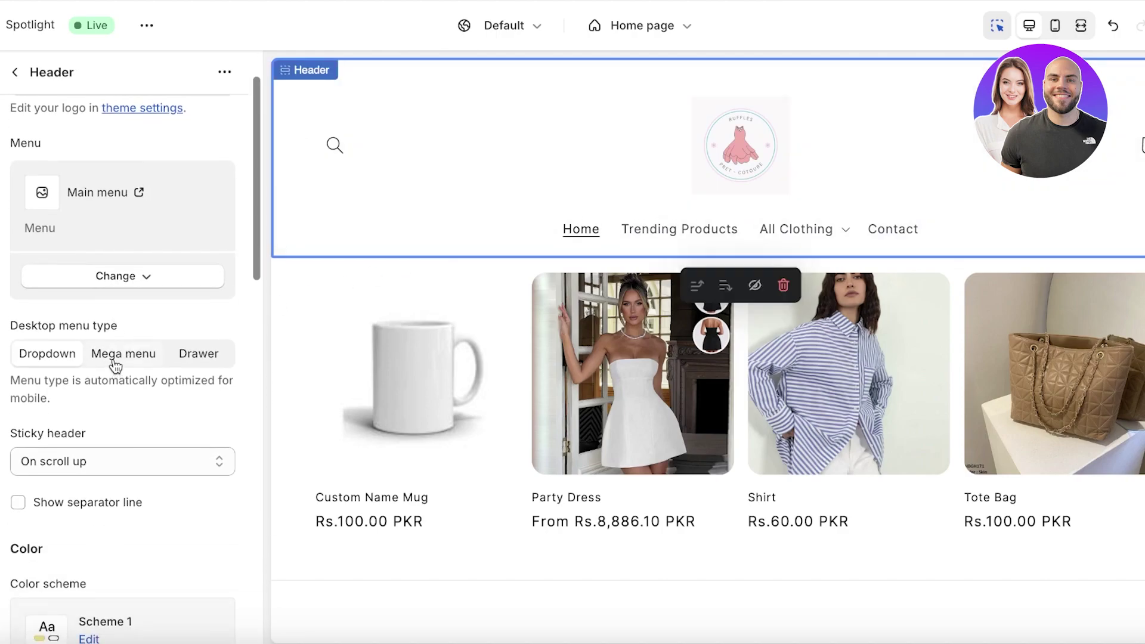
scroll(106, 403, "down", 1)
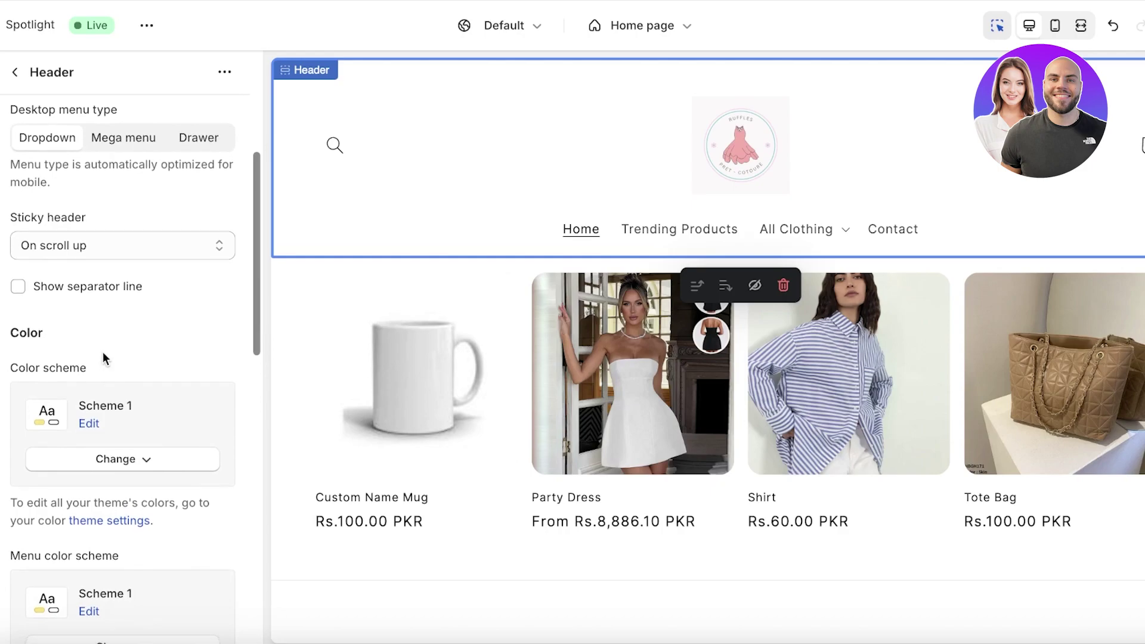
scroll(102, 352, "up", 1)
left_click(199, 180)
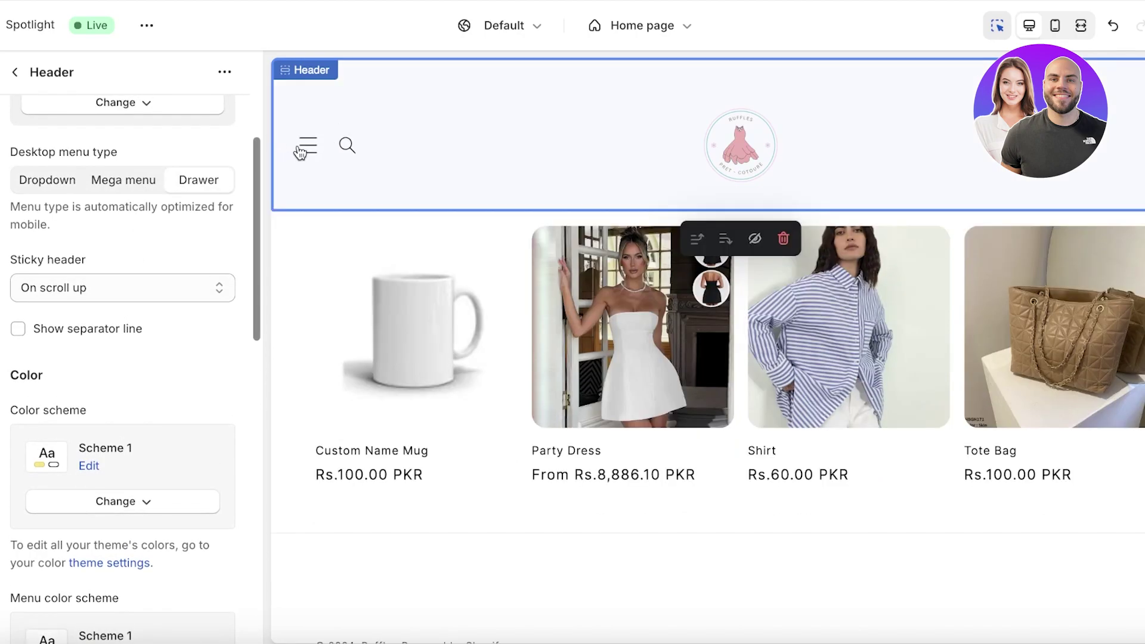
scroll(446, 269, "down", 1)
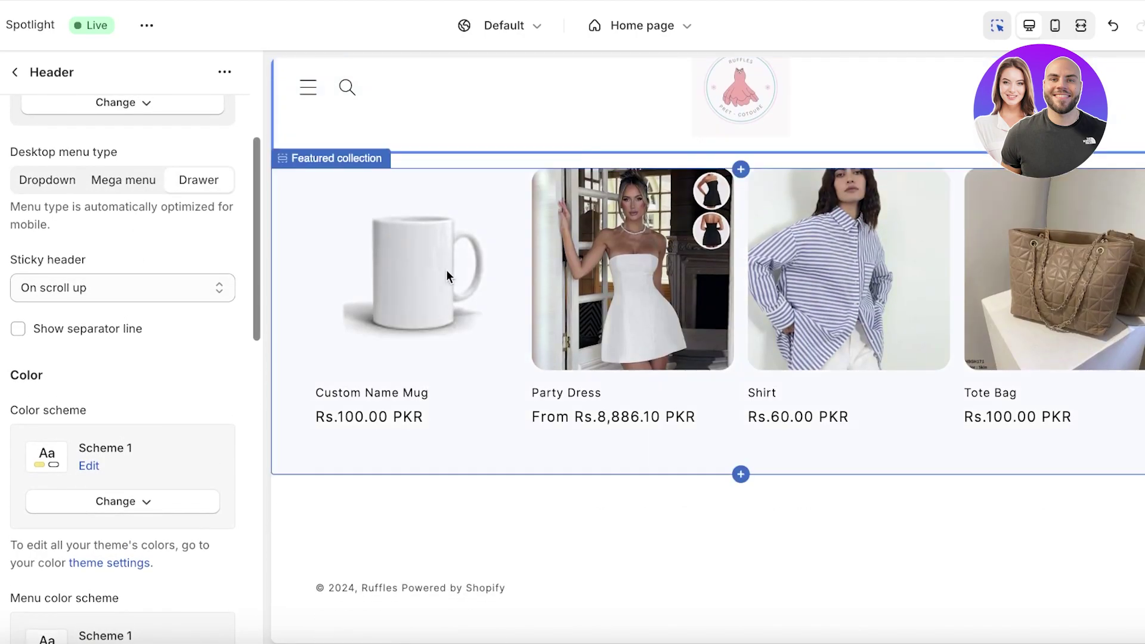
scroll(447, 269, "up", 1)
left_click(172, 291)
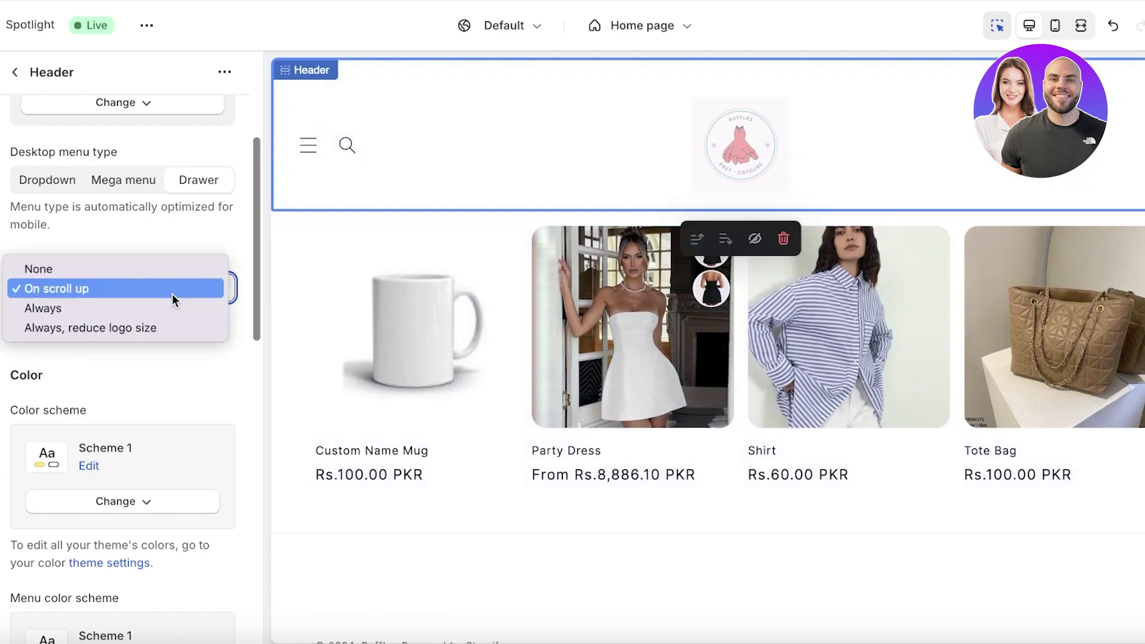
left_click(149, 326)
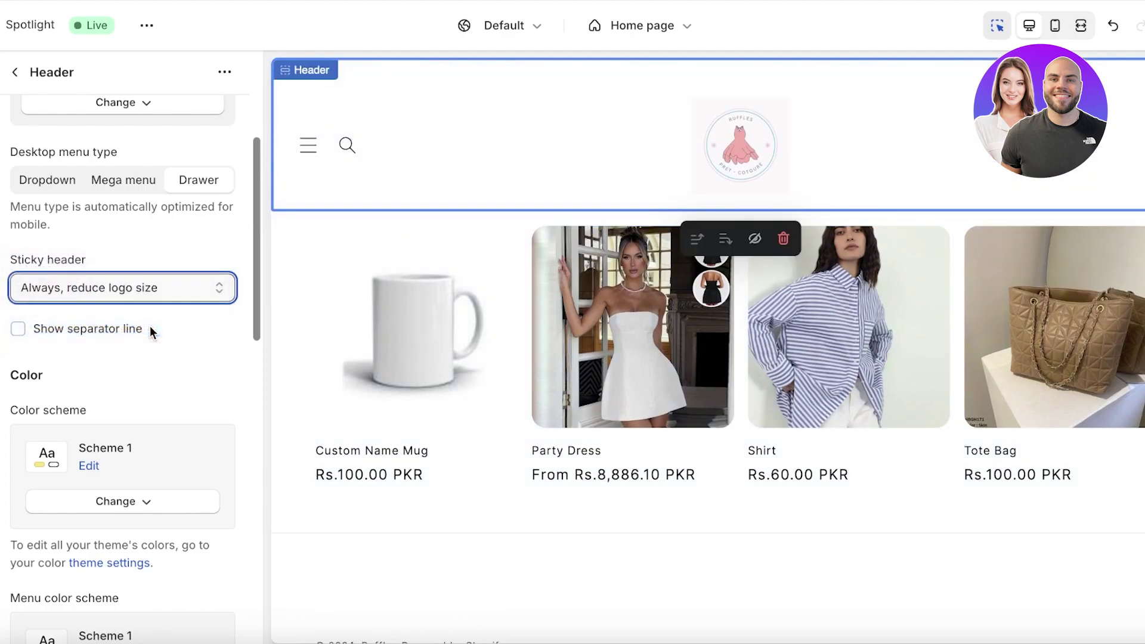
Apply pink Scheme 6 to both the header colour scheme and the menu colour scheme
scroll(600, 214, "down", 1)
scroll(593, 345, "up", 1)
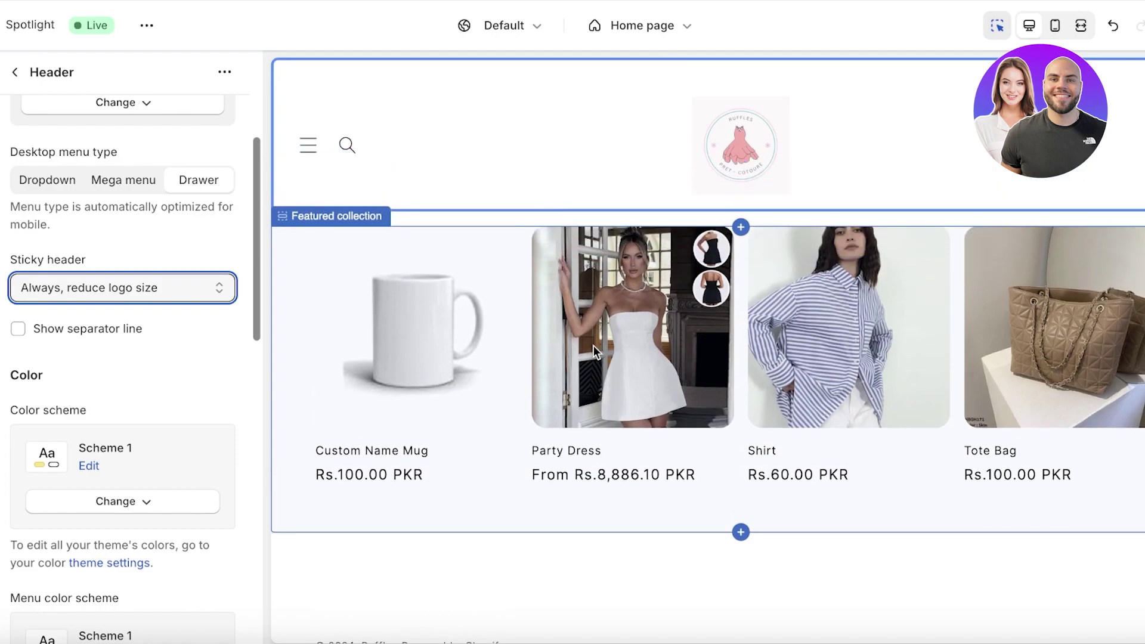
scroll(537, 349, "down", 1)
scroll(262, 353, "up", 1)
scroll(262, 352, "up", 3)
scroll(578, 292, "up", 1)
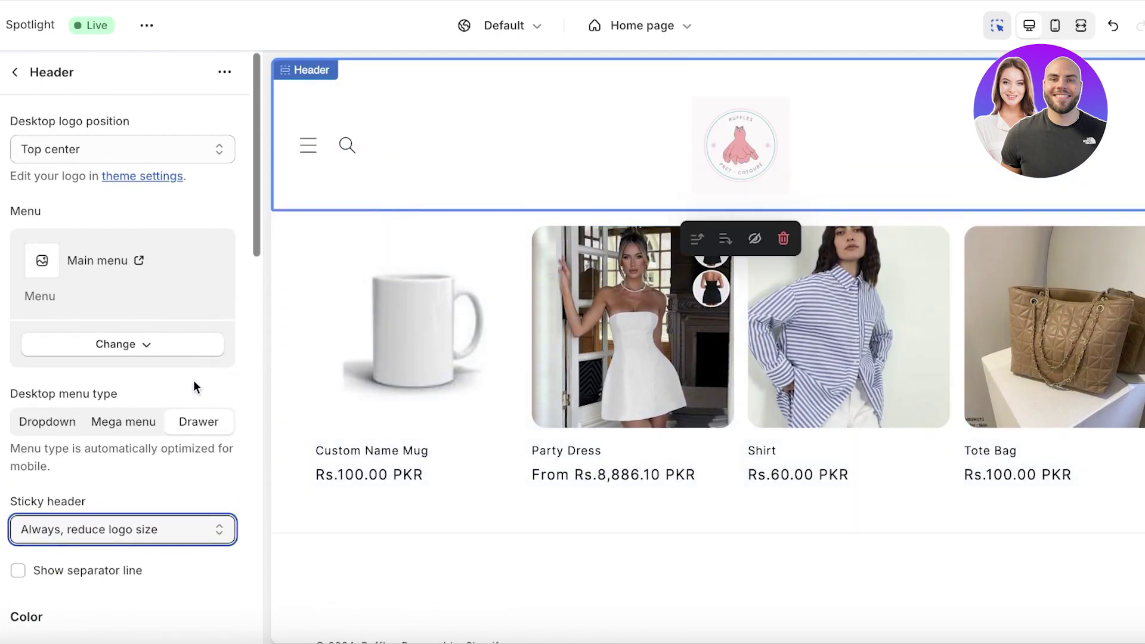
scroll(185, 411, "down", 5)
scroll(155, 341, "down", 1)
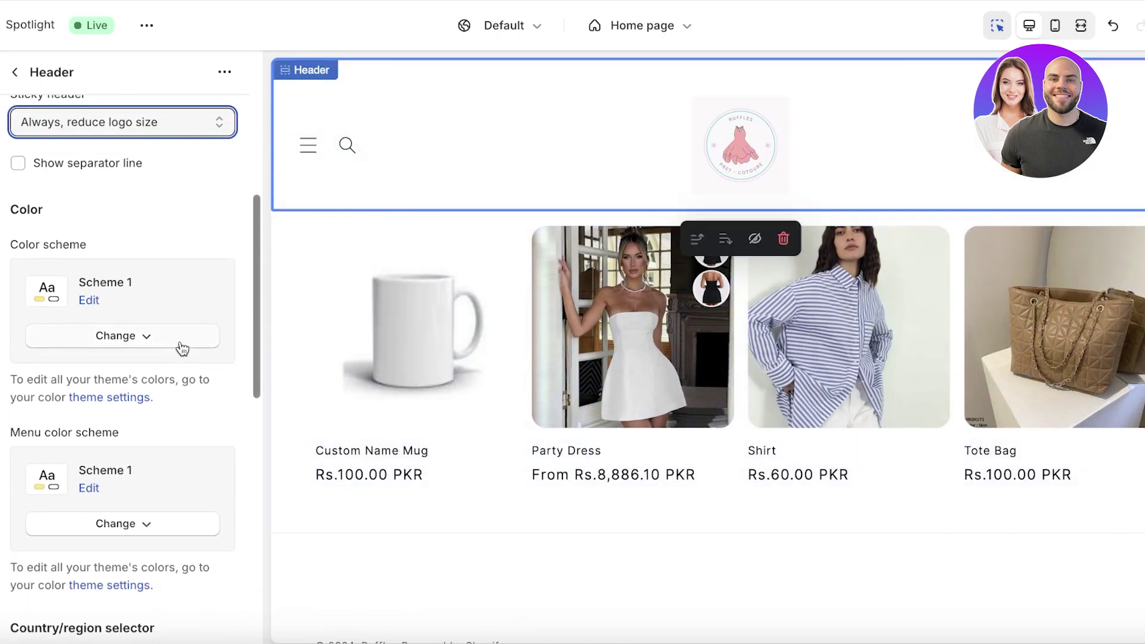
left_click(116, 336)
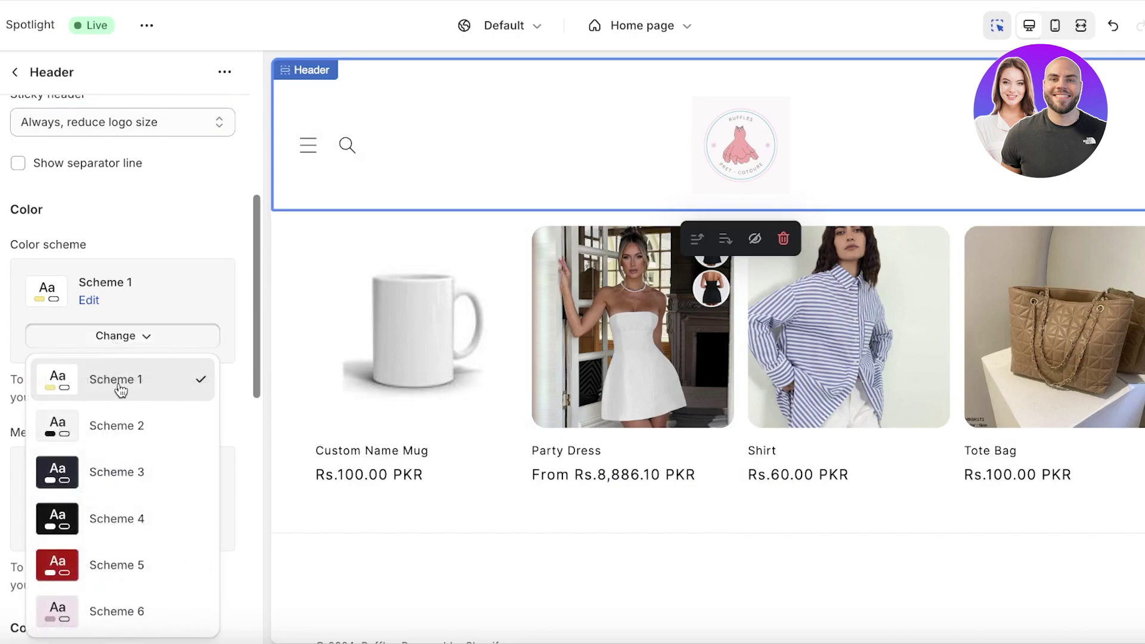
left_click(117, 615)
left_click(137, 525)
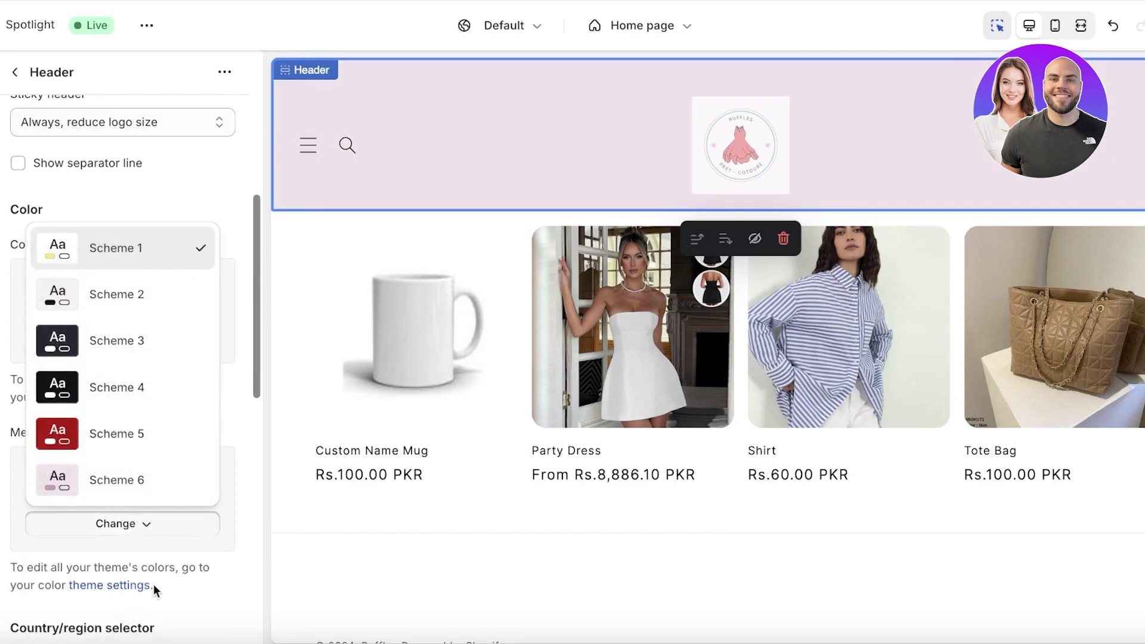
left_click(156, 478)
scroll(160, 464, "down", 5)
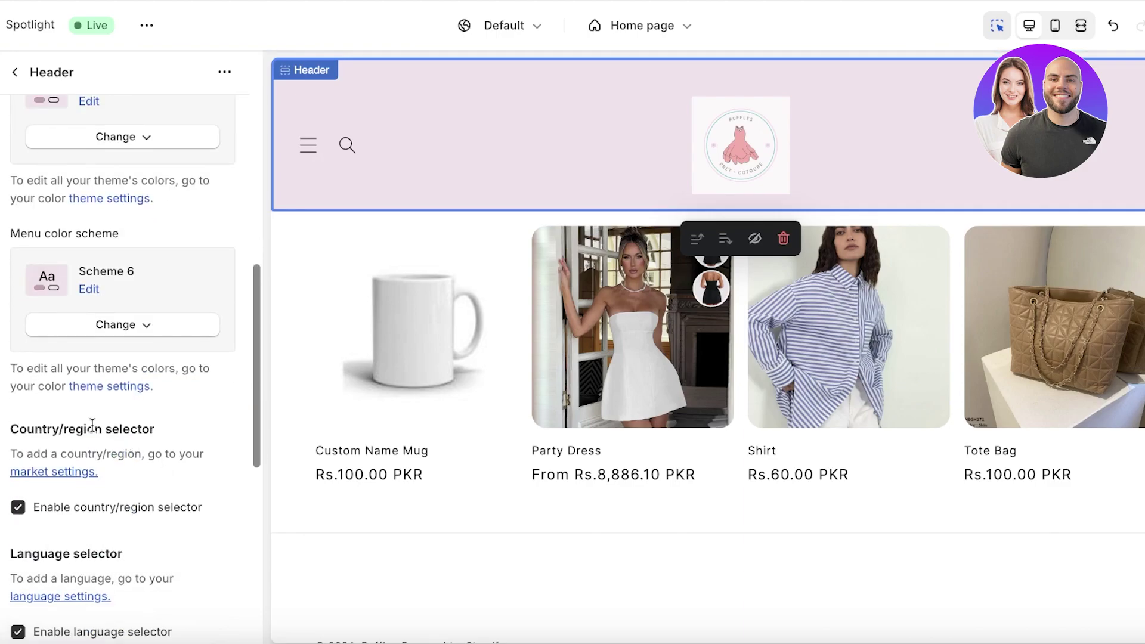
left_click(393, 312)
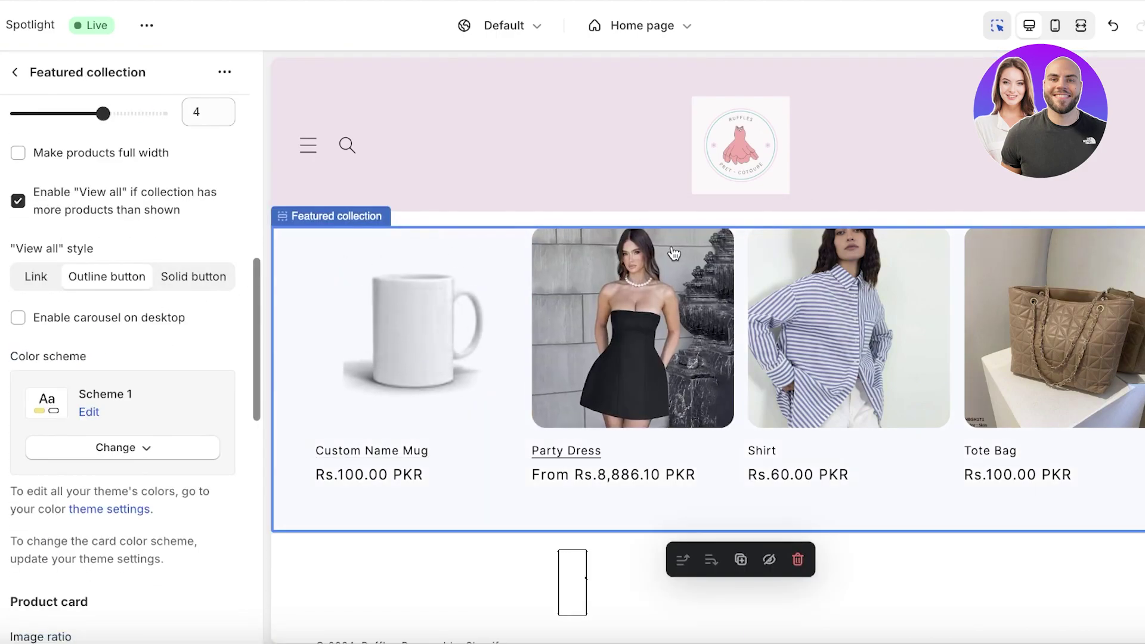
Drop the Featured collection's desktop columns to 2, then reopen the Header settings
left_click_drag(104, 115, 58, 122)
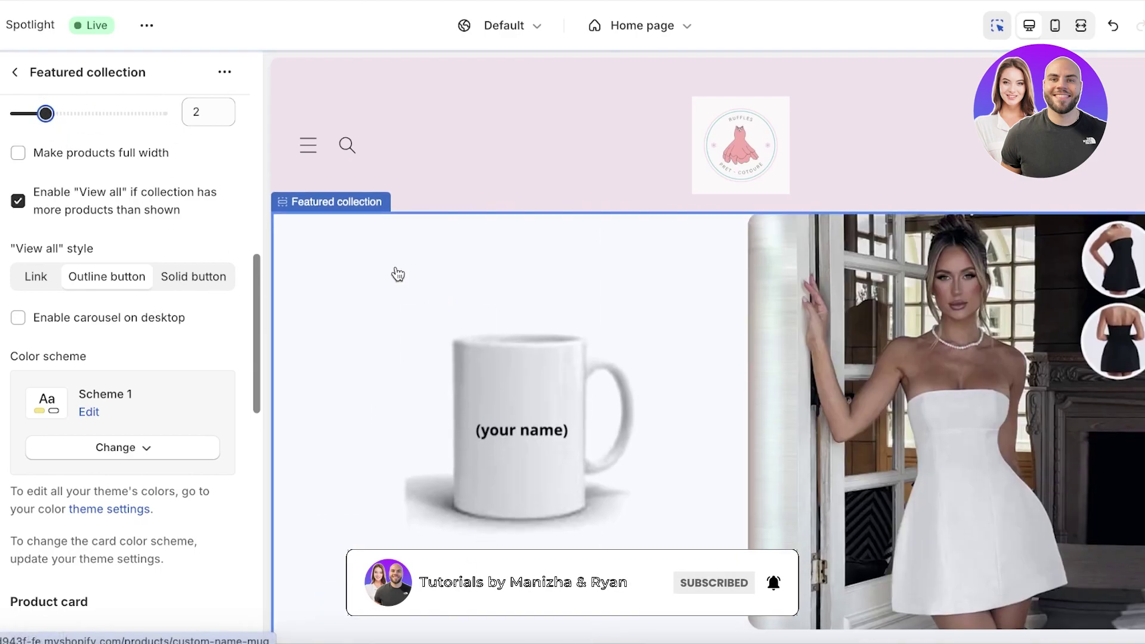
scroll(412, 295, "down", 5)
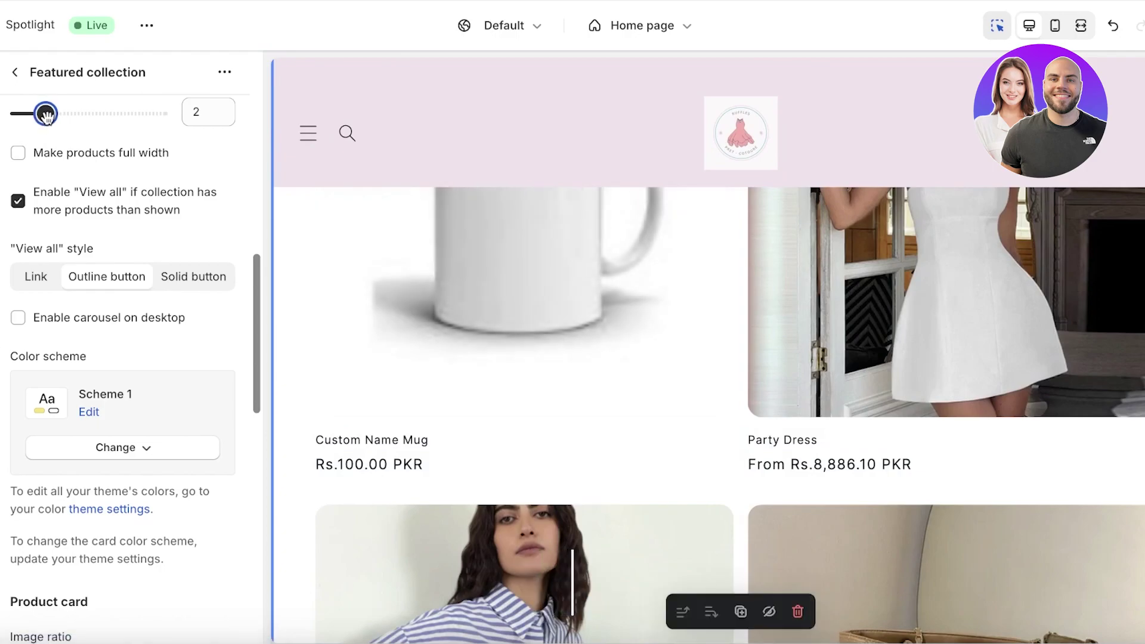
left_click_drag(46, 113, 73, 115)
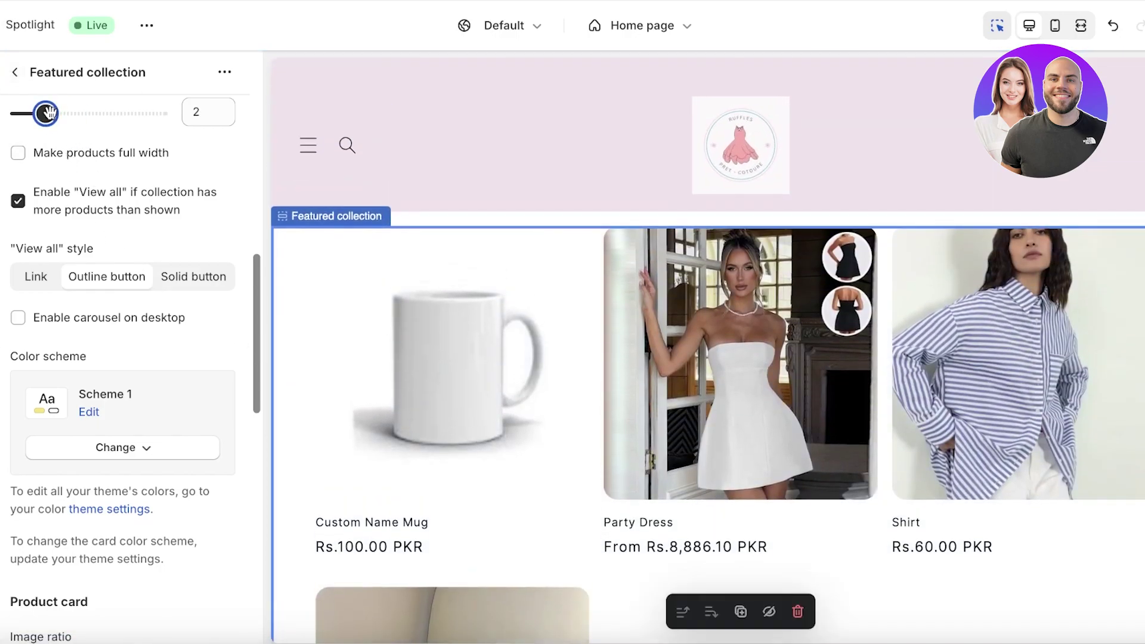
left_click(18, 81)
left_click(72, 142)
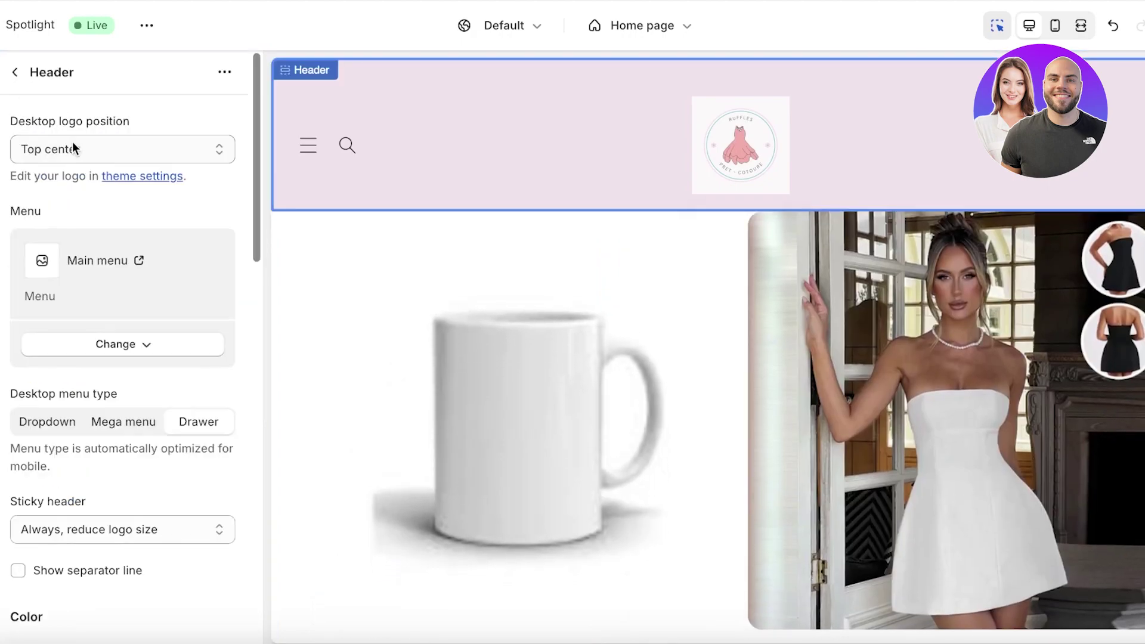
scroll(137, 298, "down", 4)
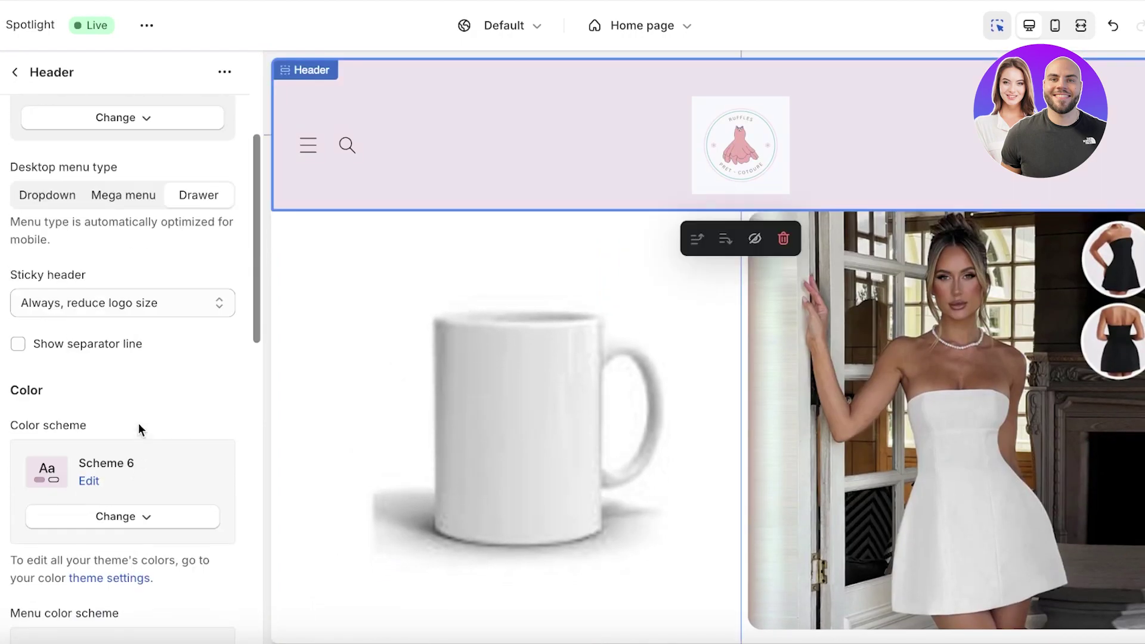
Set the Sticky header to 'On scroll up' after briefly trying None
left_click(124, 297)
left_click(118, 245)
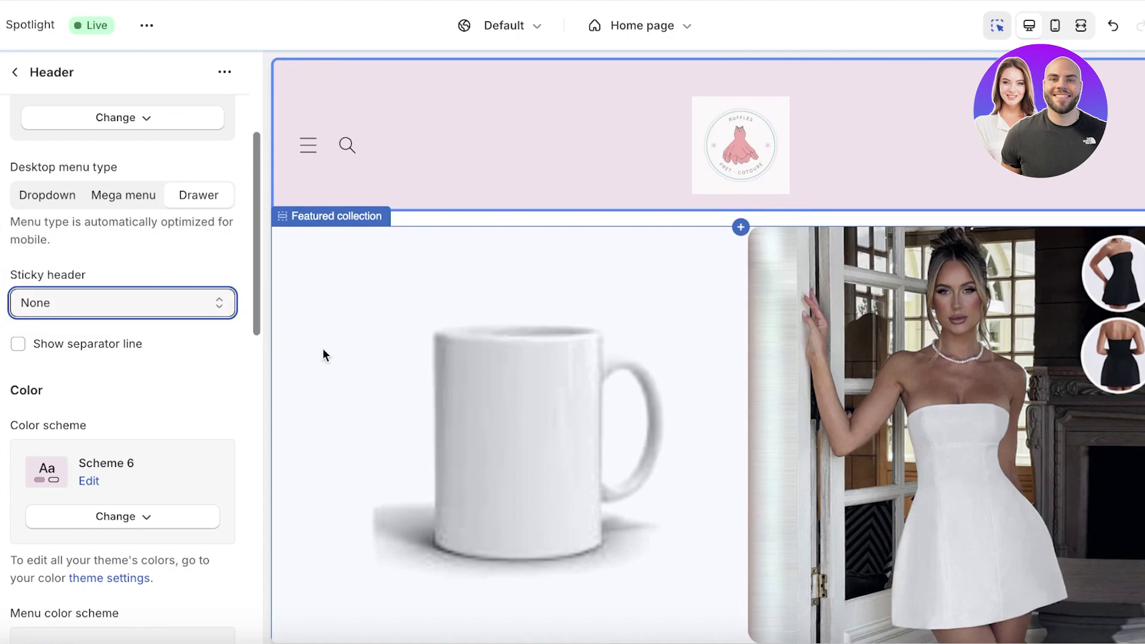
left_click(173, 303)
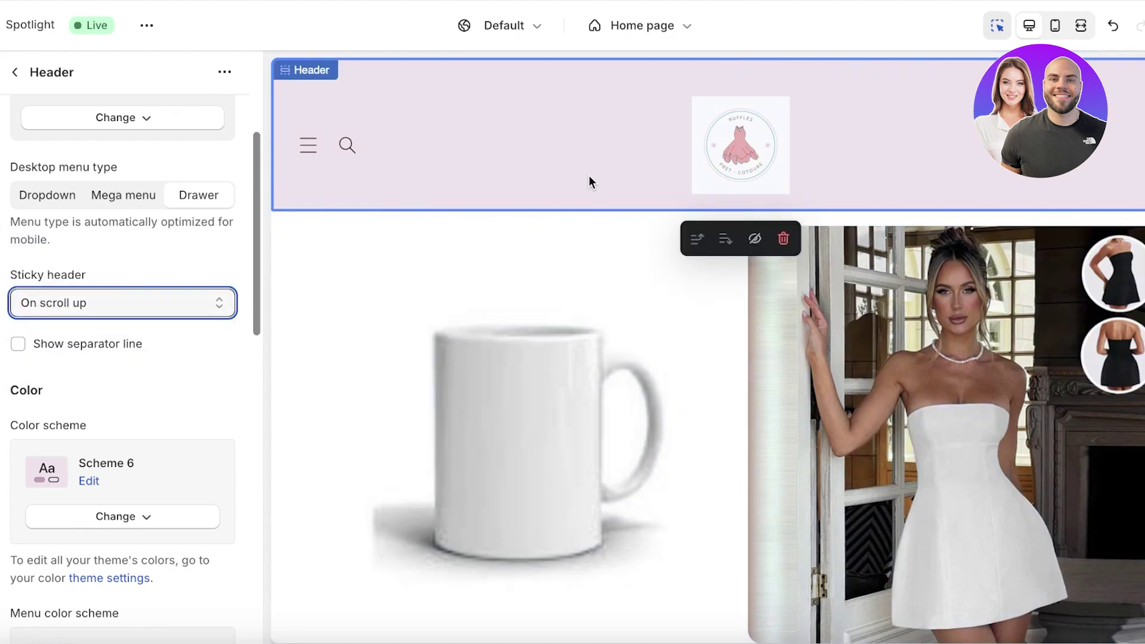
scroll(729, 349, "down", 2)
scroll(729, 348, "down", 3)
scroll(488, 331, "up", 5)
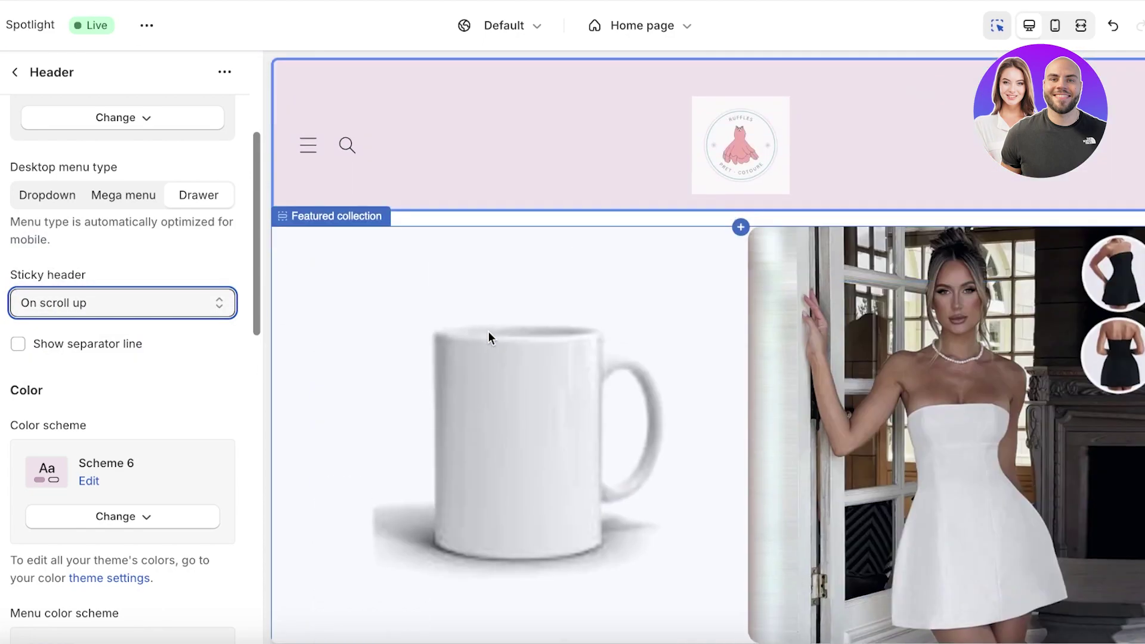
Return to the Home page section list, glancing into Featured collection on the way
left_click(20, 71)
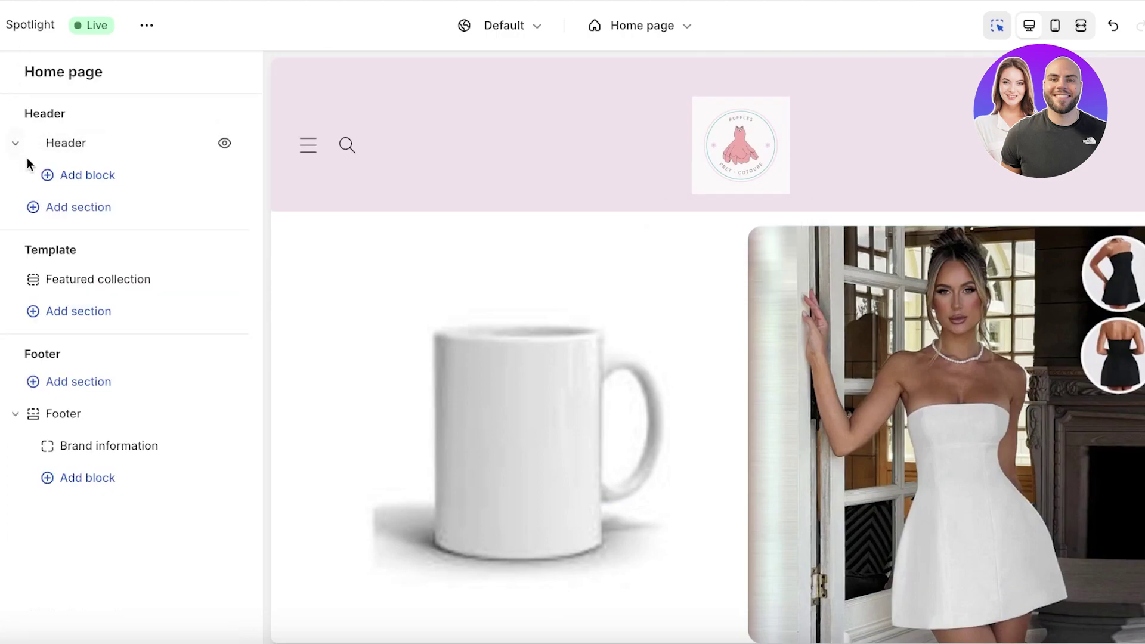
left_click(73, 287)
left_click(15, 72)
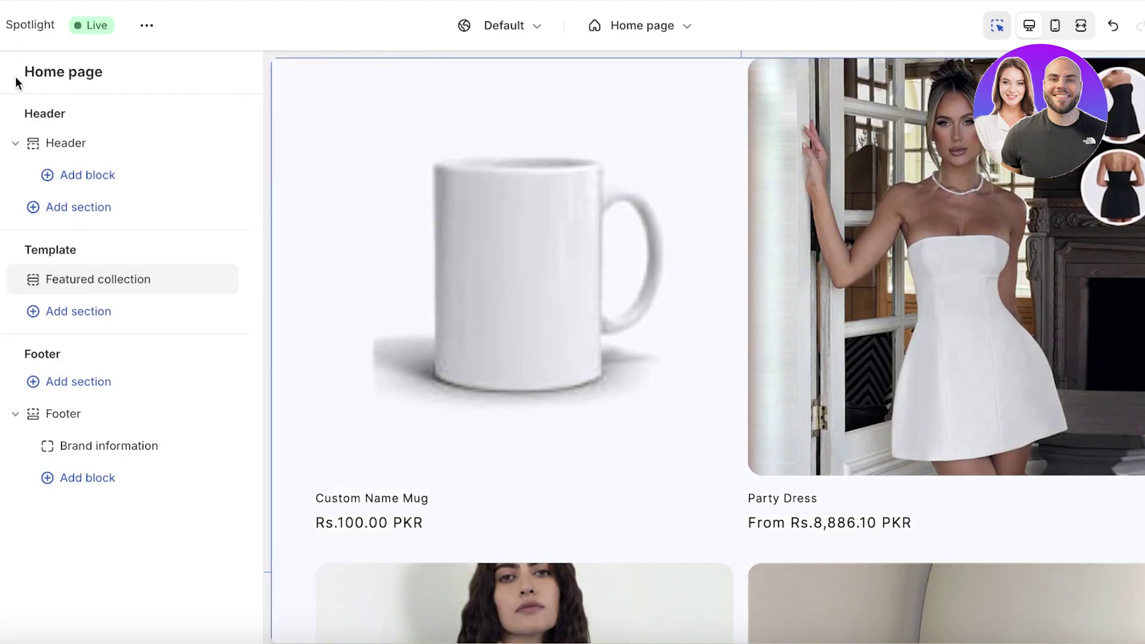
Give the Featured collection section the pink Scheme 6 colour scheme
left_click(459, 349)
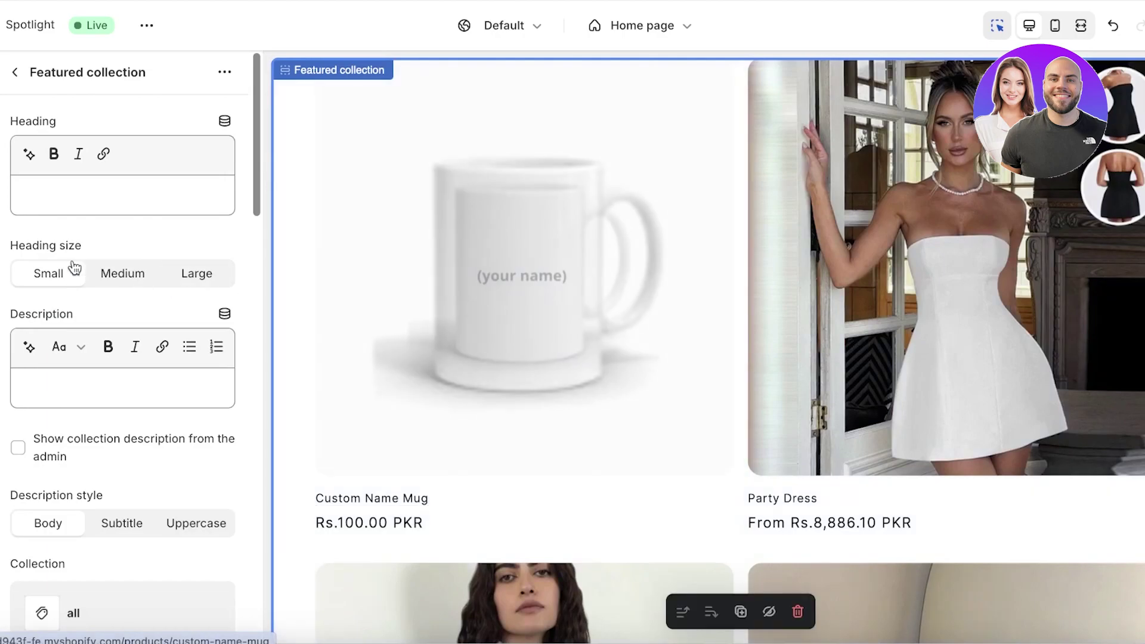
scroll(84, 304, "down", 5)
scroll(116, 373, "down", 9)
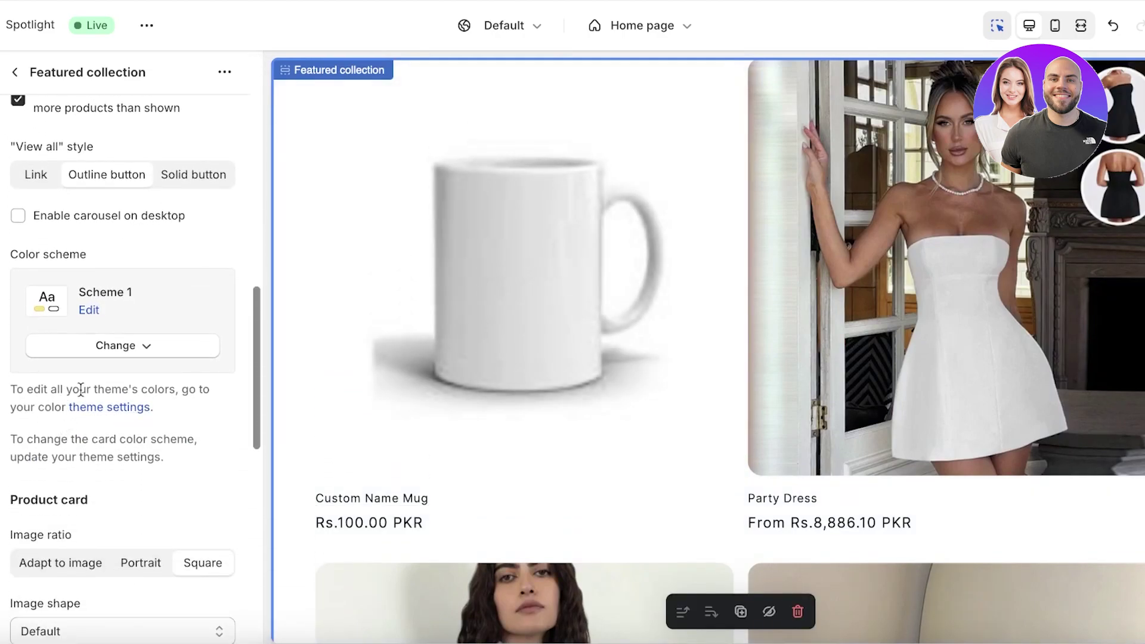
left_click(104, 349)
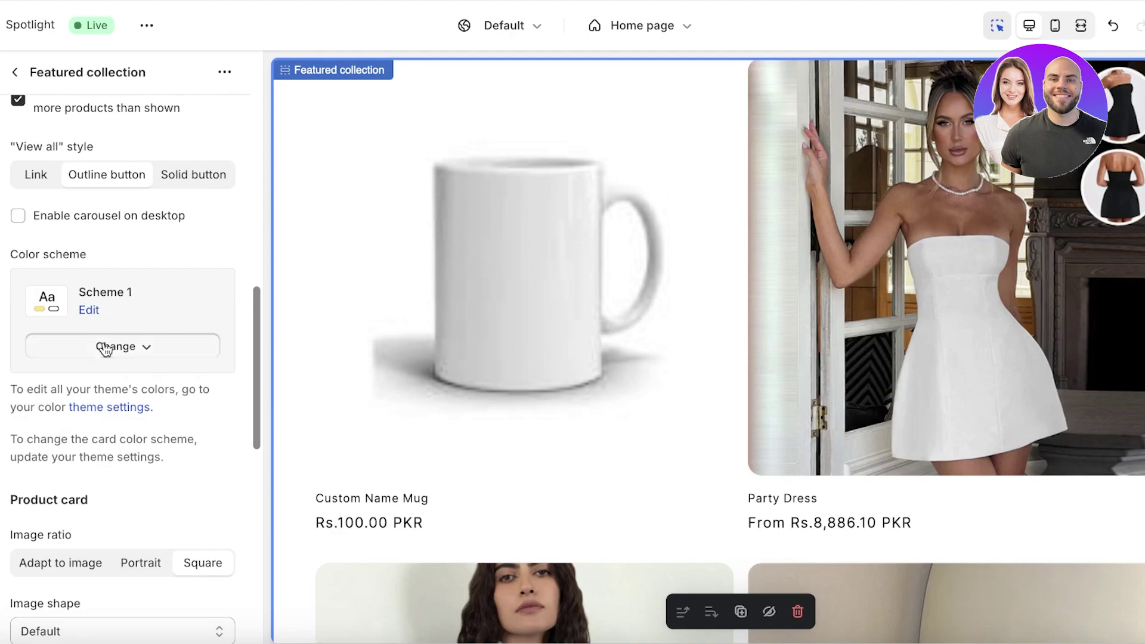
left_click(105, 618)
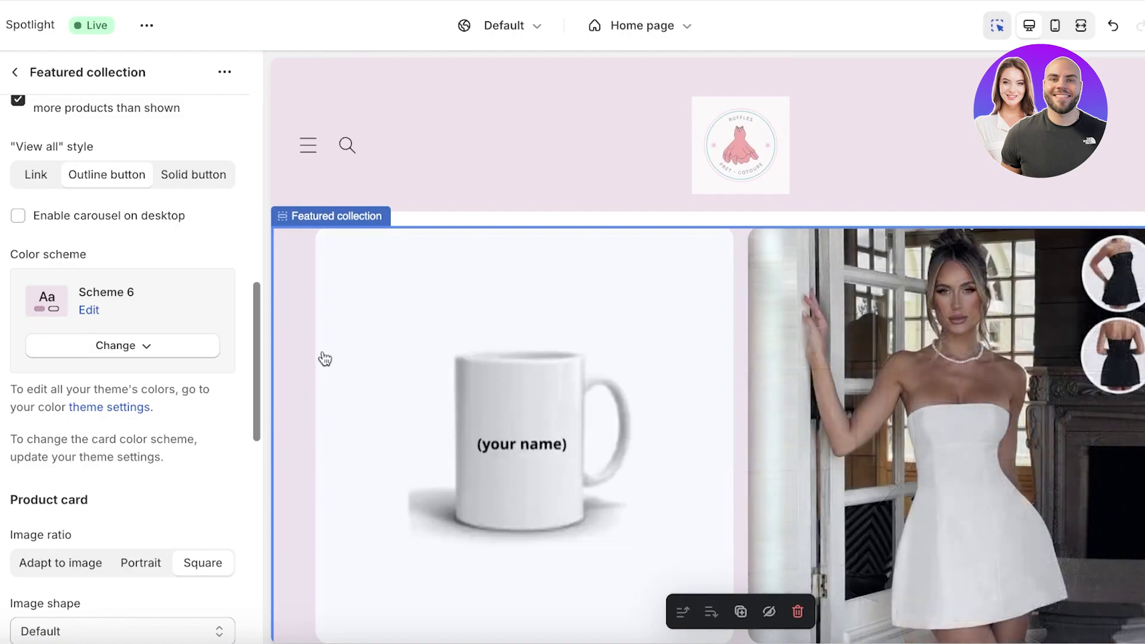
Set the Featured collection's number of columns to 3 per row
scroll(78, 262, "up", 3)
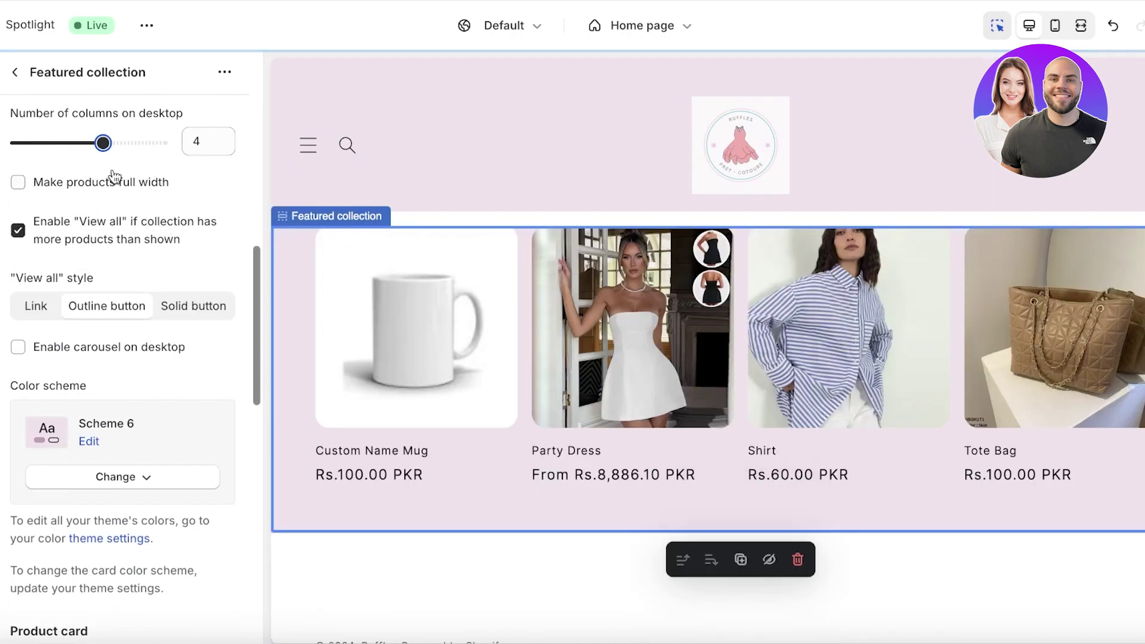
mouse_move(96, 143)
left_mouse_down()
mouse_move(157, 140)
mouse_move(17, 143)
mouse_move(102, 143)
mouse_move(87, 145)
left_mouse_up()
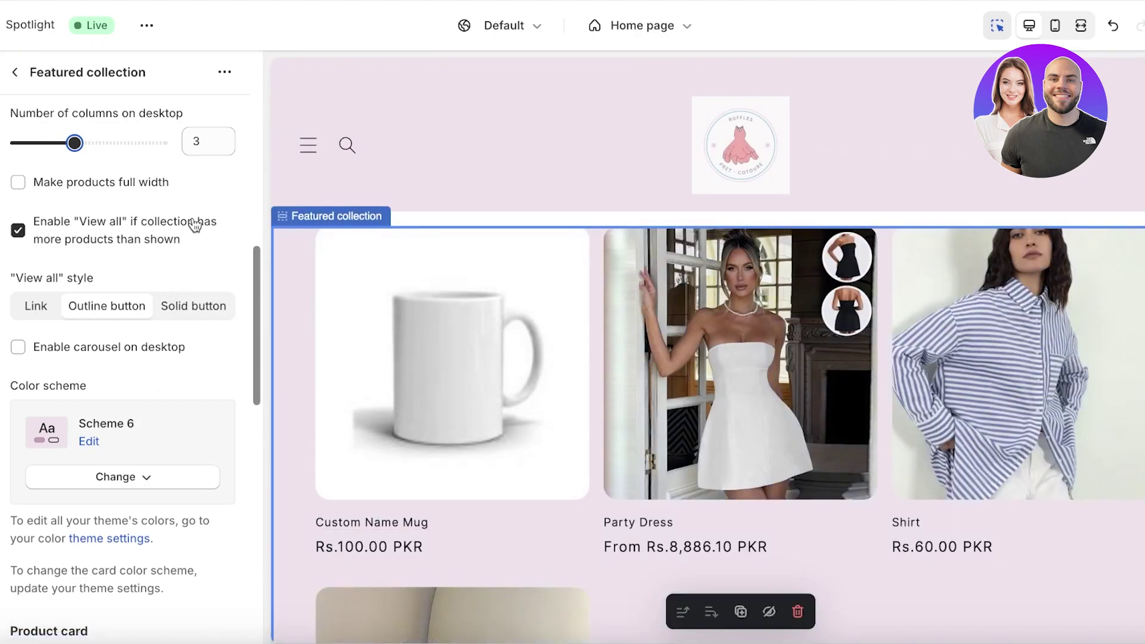
scroll(144, 256, "up", 10)
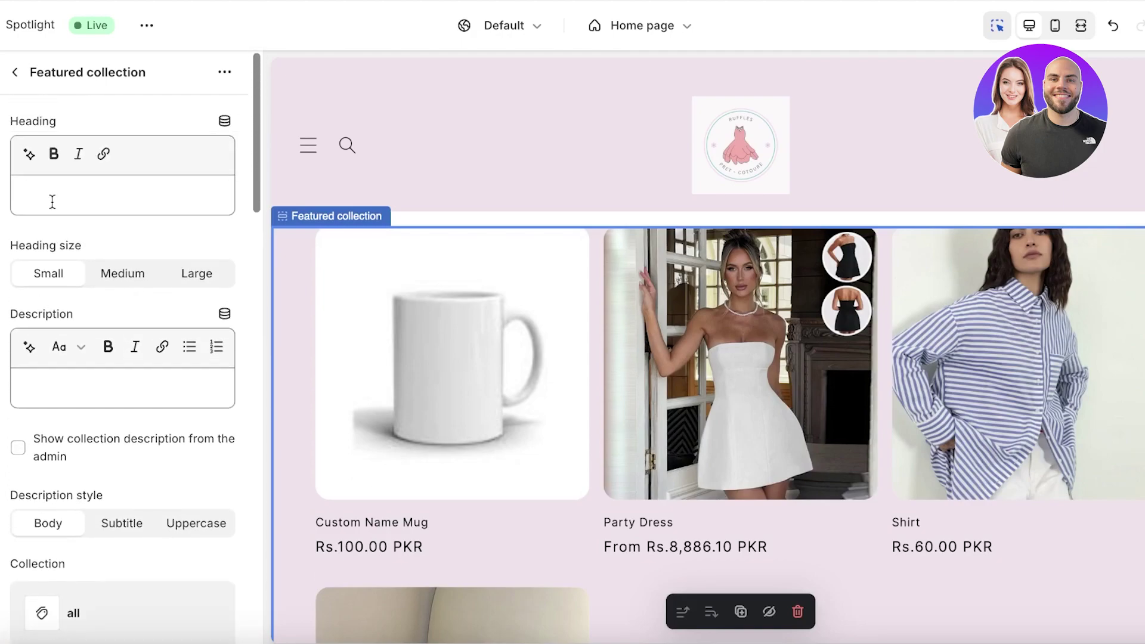
left_click(91, 182)
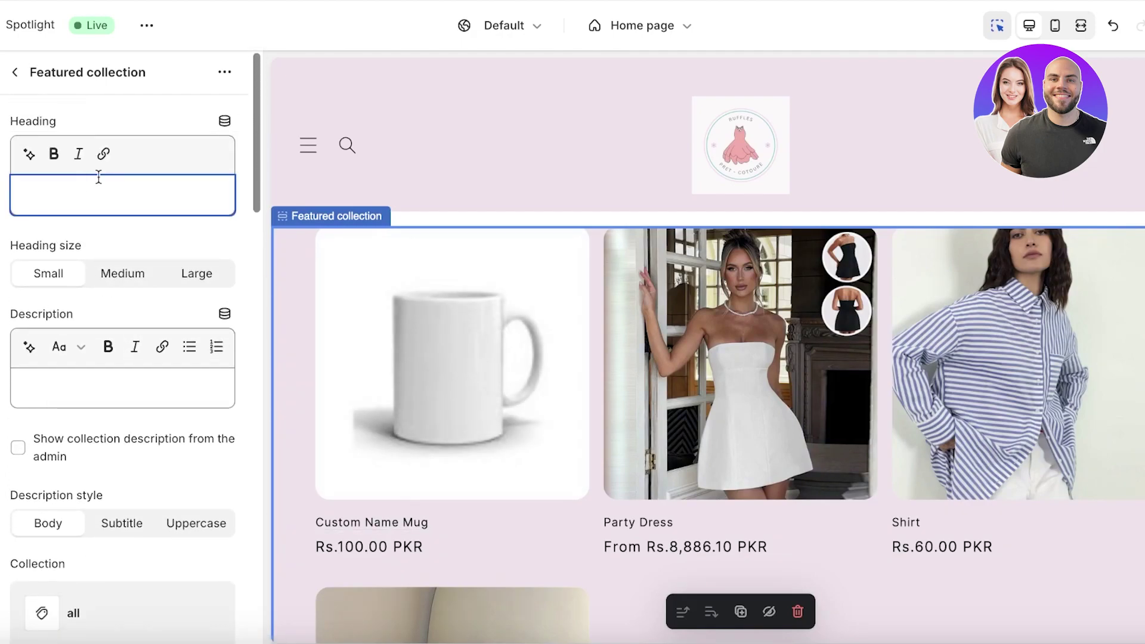
type("Our Bestsellers")
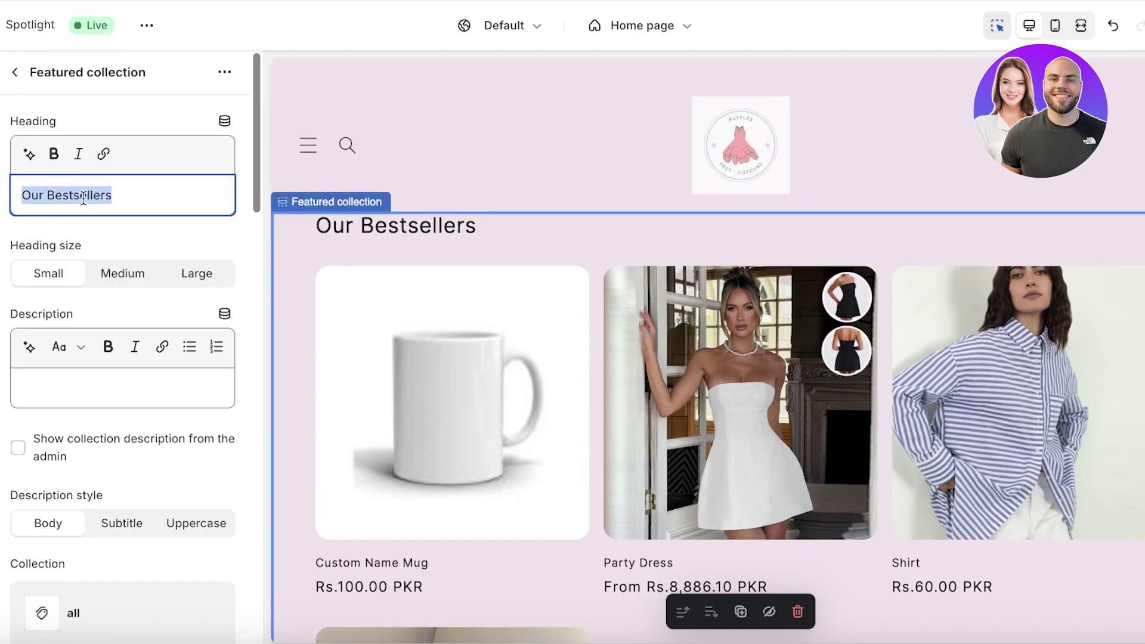
key("Left")
left_click(115, 282)
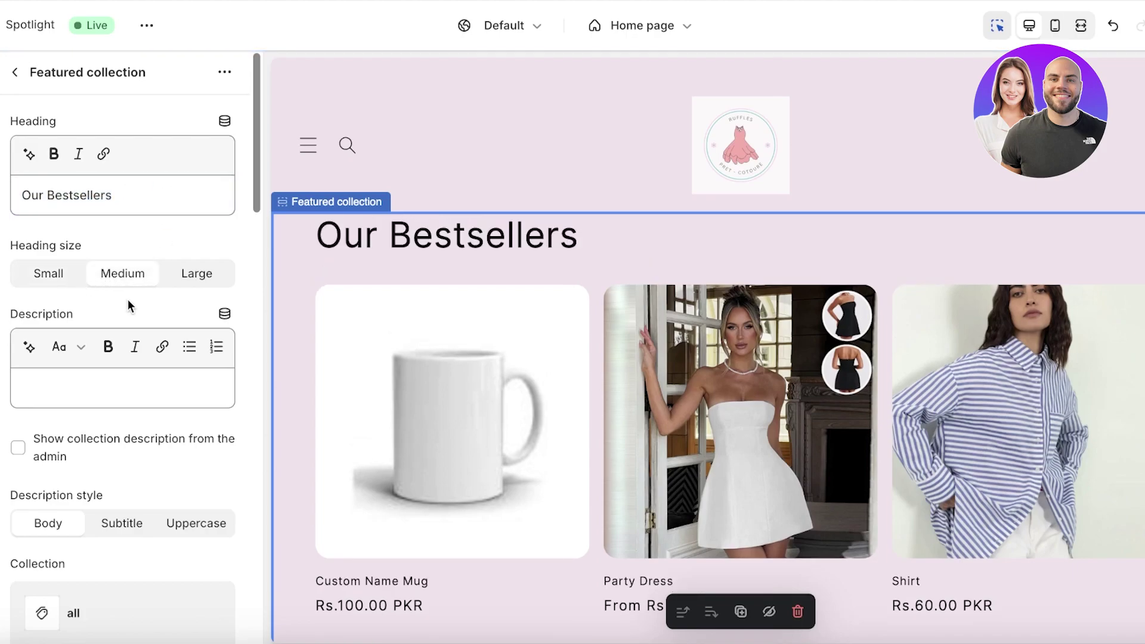
scroll(131, 323, "down", 12)
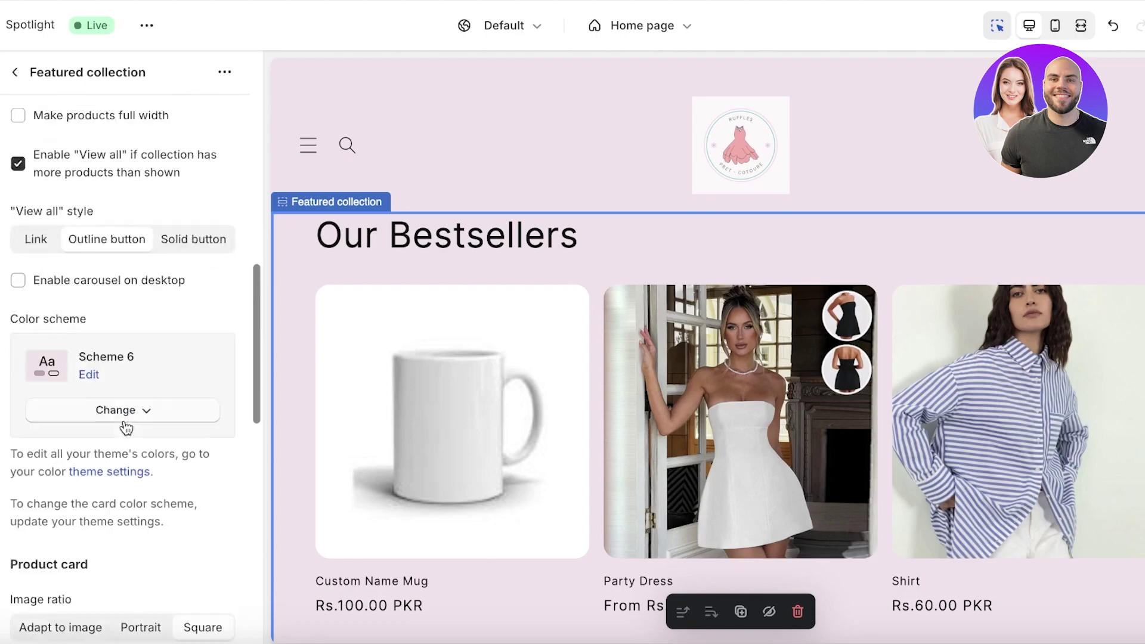
scroll(126, 428, "down", 3)
scroll(116, 362, "down", 7)
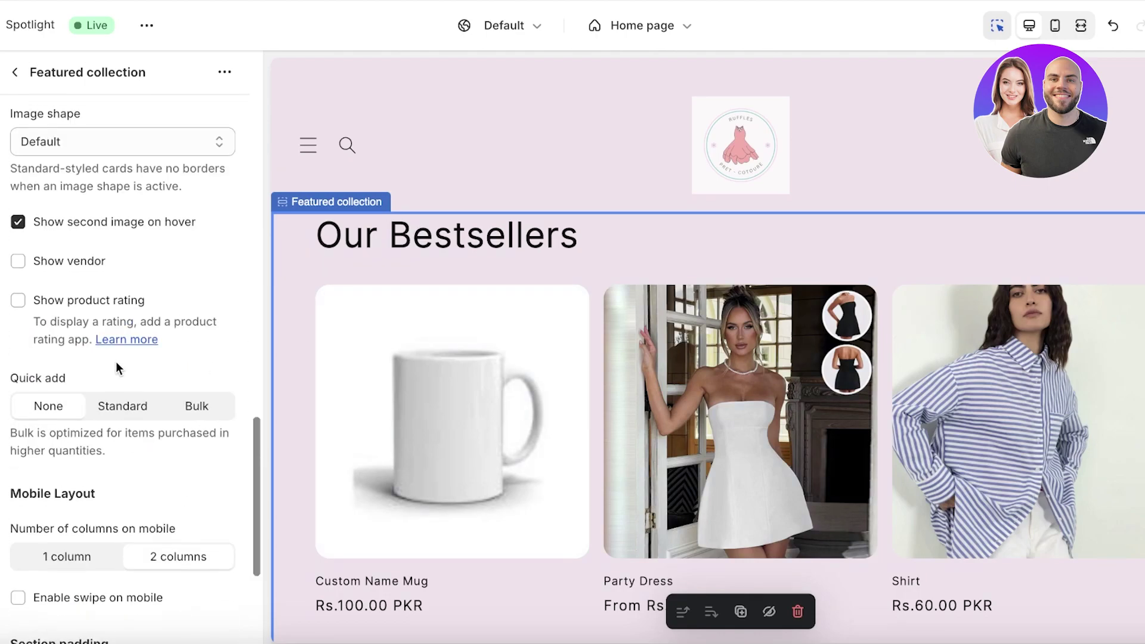
scroll(89, 298, "up", 14)
scroll(108, 274, "up", 2)
scroll(109, 275, "up", 5)
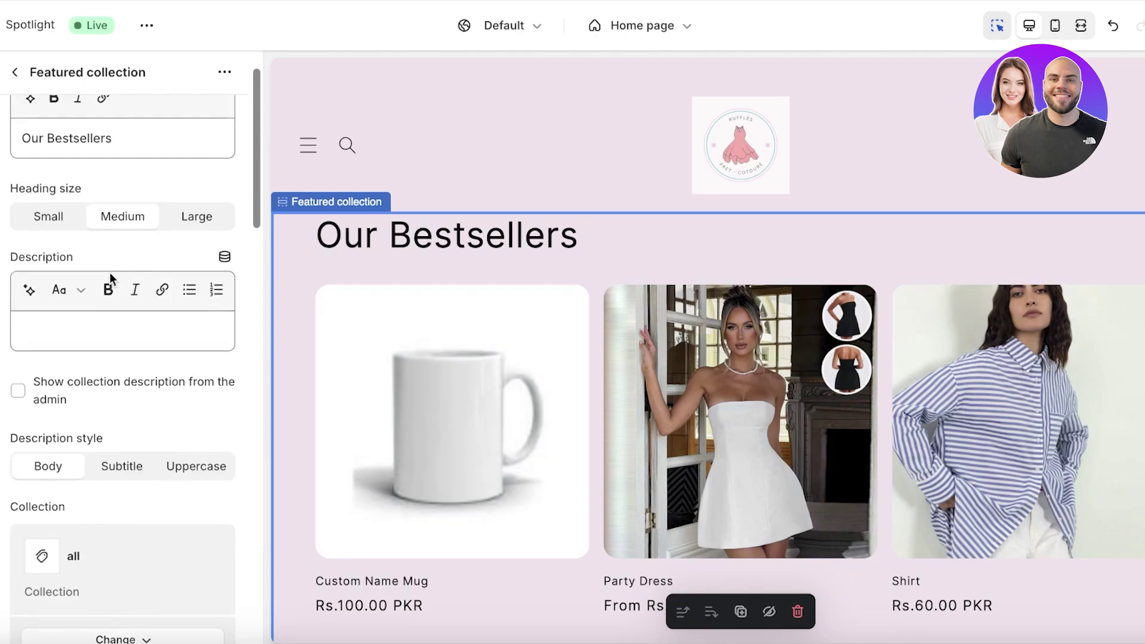
scroll(75, 284, "down", 4)
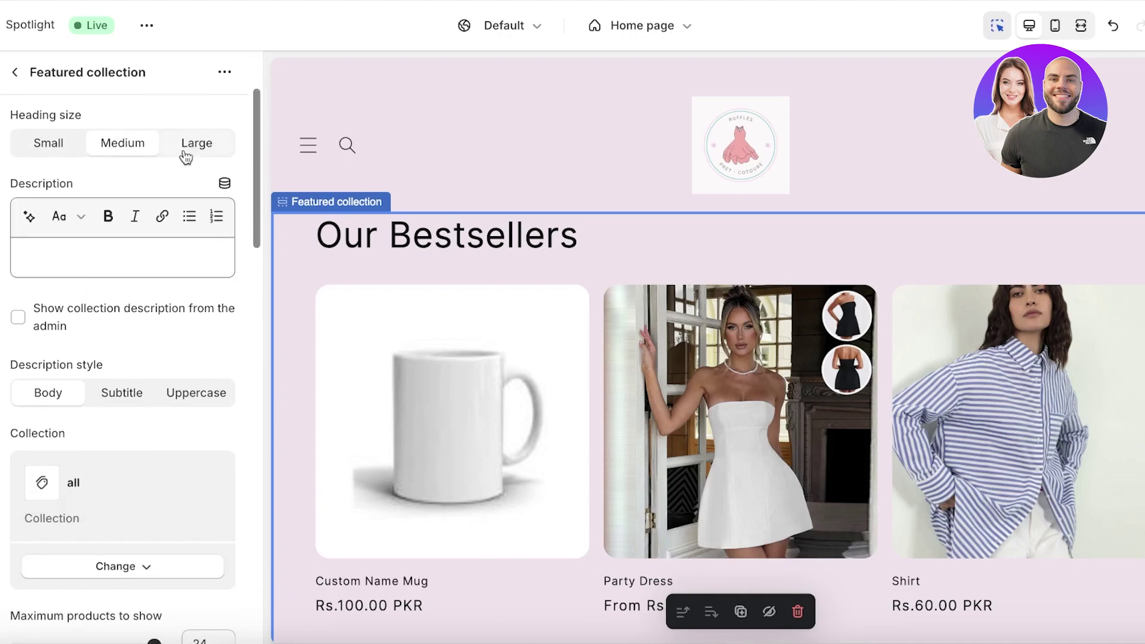
scroll(110, 266, "down", 1)
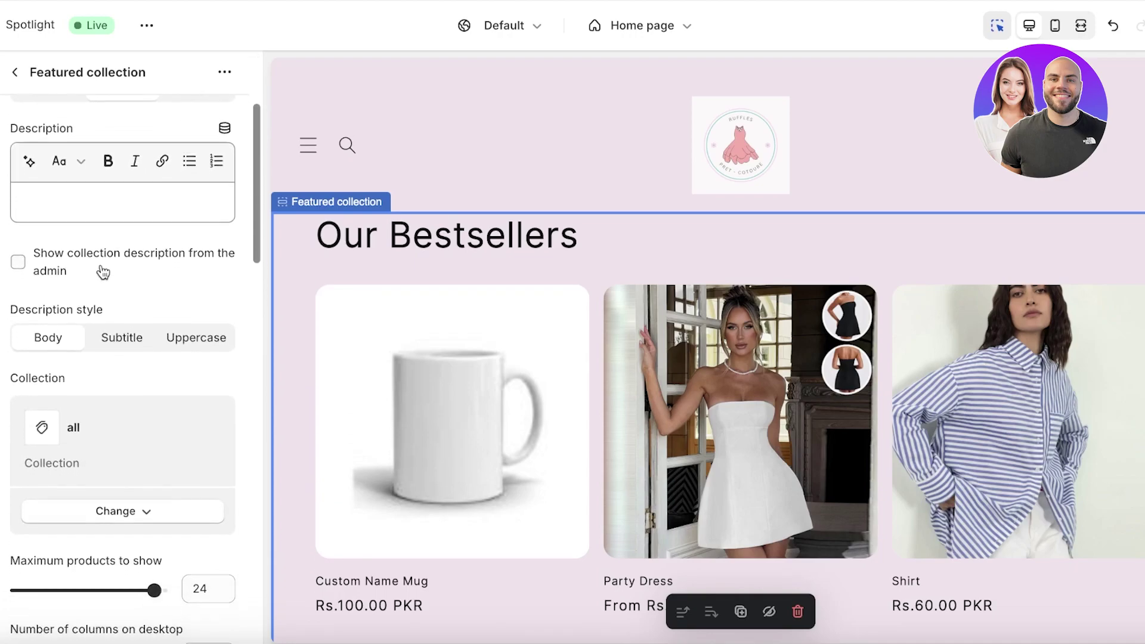
scroll(103, 272, "down", 1)
scroll(90, 321, "down", 4)
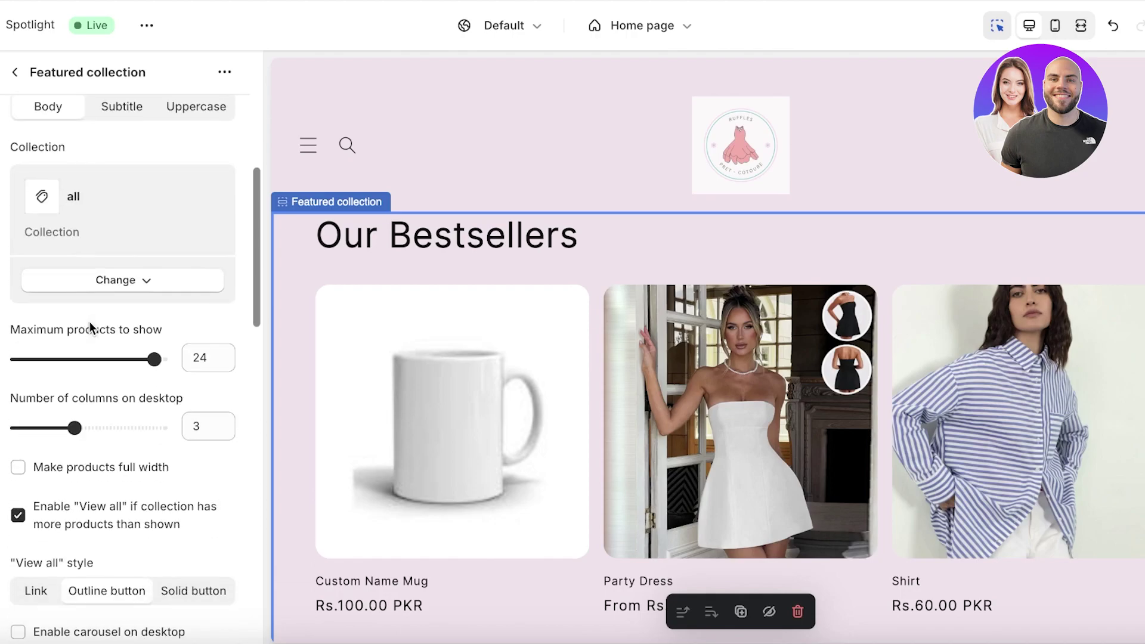
scroll(71, 332, "down", 1)
scroll(64, 368, "down", 4)
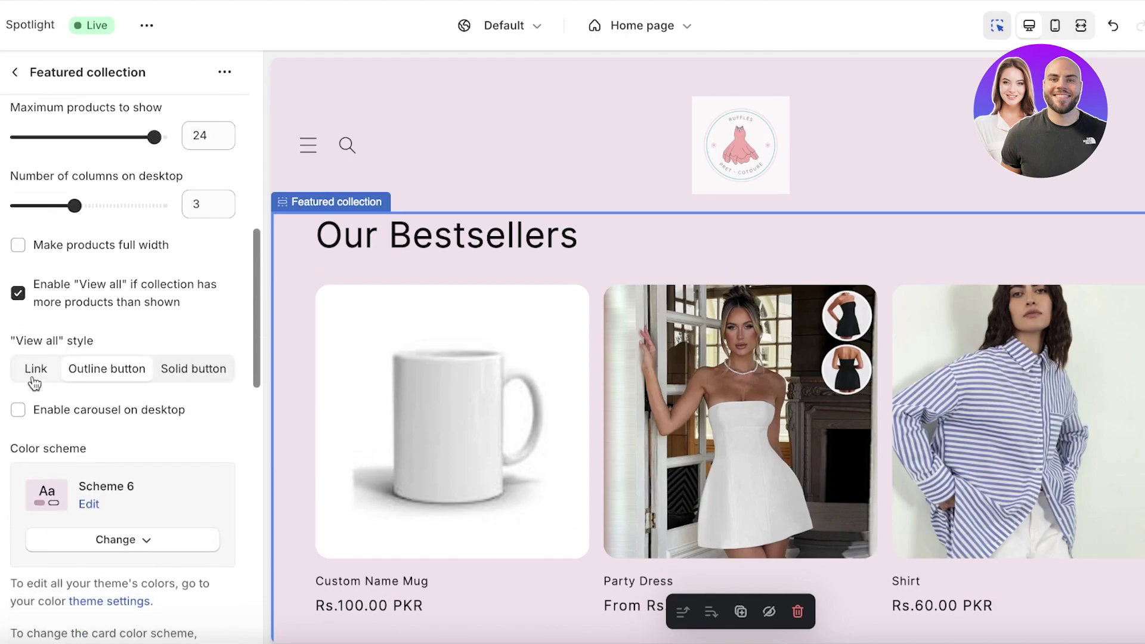
scroll(52, 310, "down", 1)
scroll(57, 348, "down", 8)
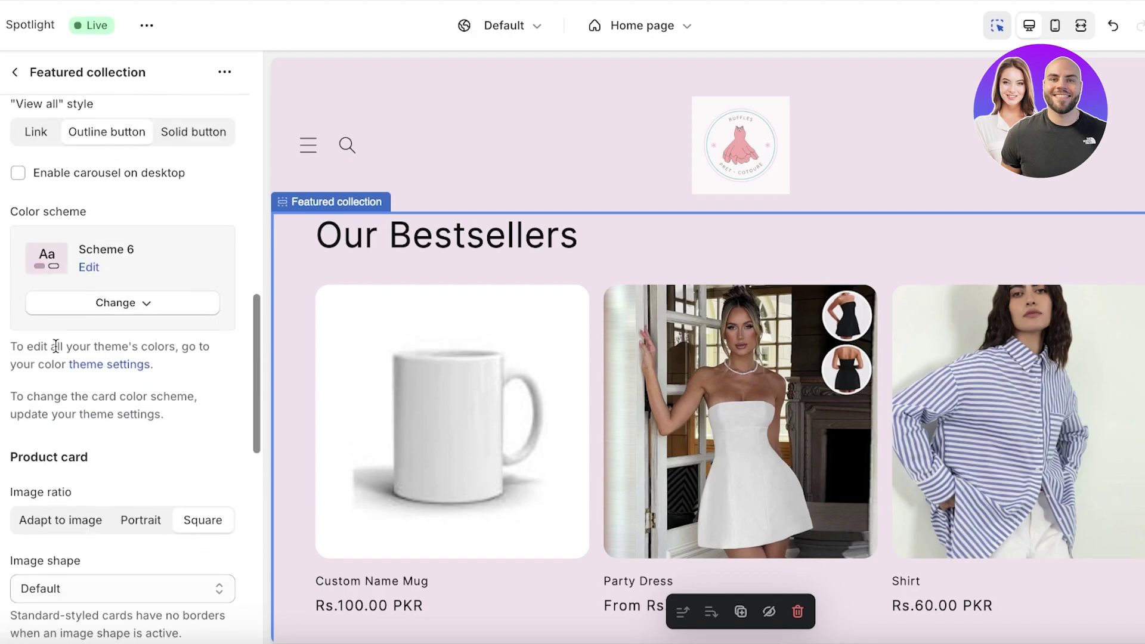
scroll(83, 313, "down", 4)
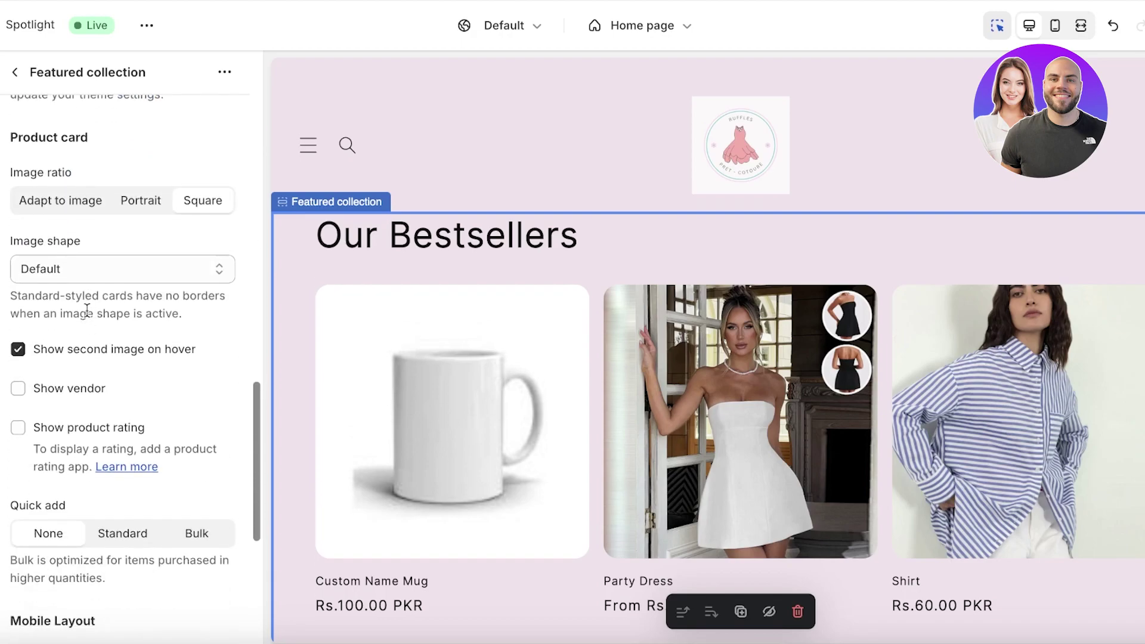
Set the product card image ratio to Portrait and try the Arch and Blob shapes
left_click(162, 206)
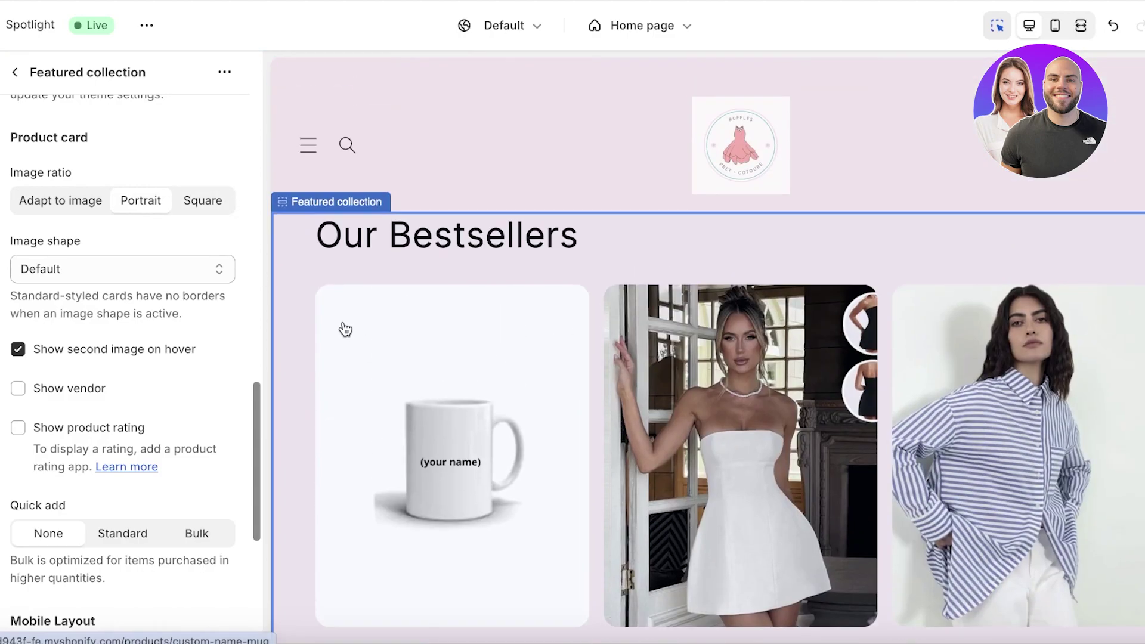
left_click(135, 273)
left_click(135, 274)
left_click(135, 273)
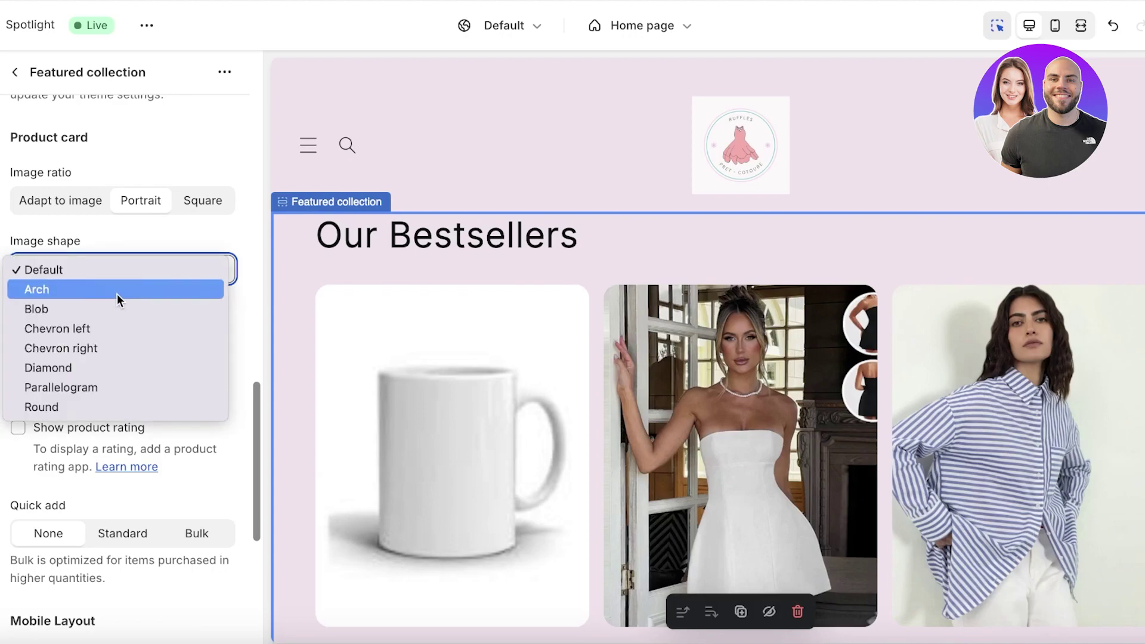
left_click(117, 292)
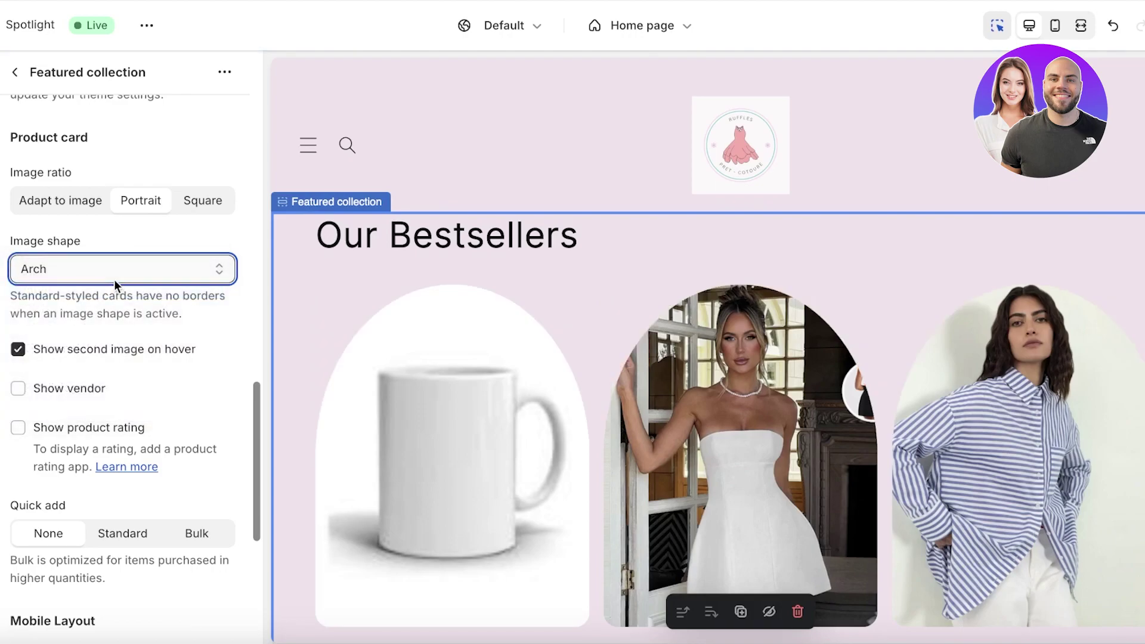
left_click(113, 279)
left_click(87, 291)
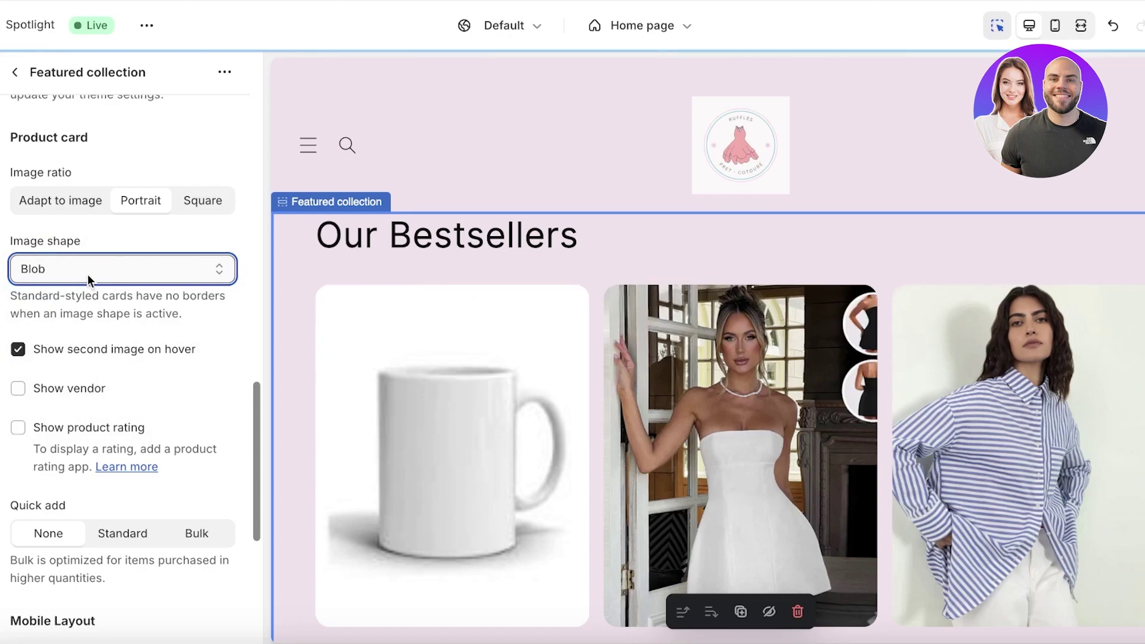
Try the Chevron right, Chevron left and Parallelogram image shapes, then restore Default
left_click(87, 275)
left_click(82, 309)
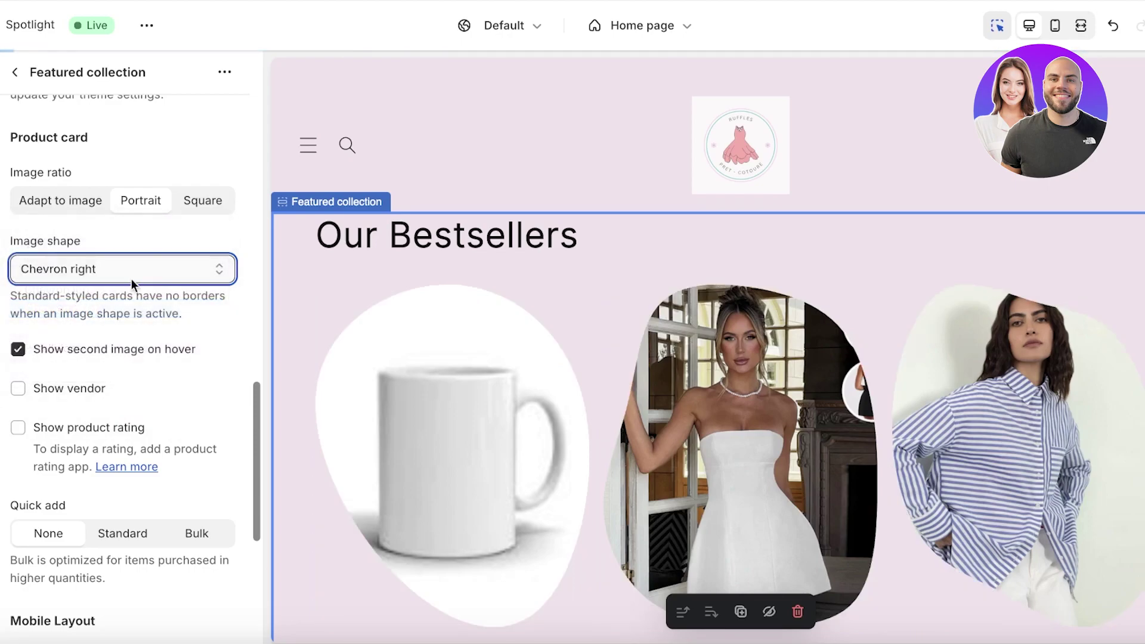
left_click(160, 272)
left_click(155, 252)
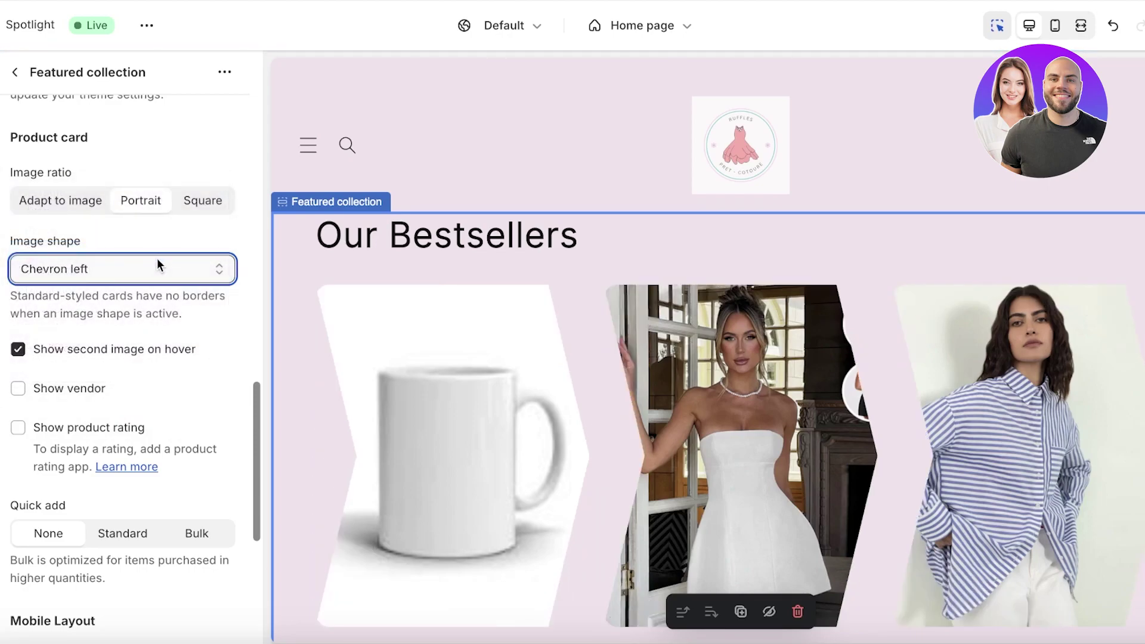
left_click(160, 270)
left_click(122, 327)
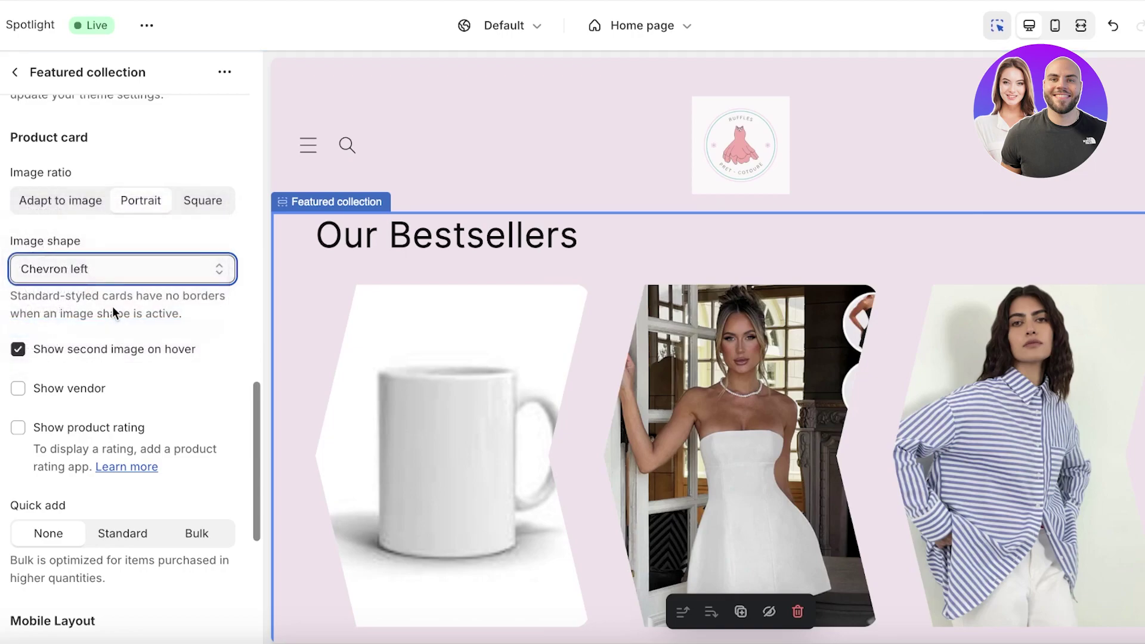
left_click(123, 272)
left_click(78, 323)
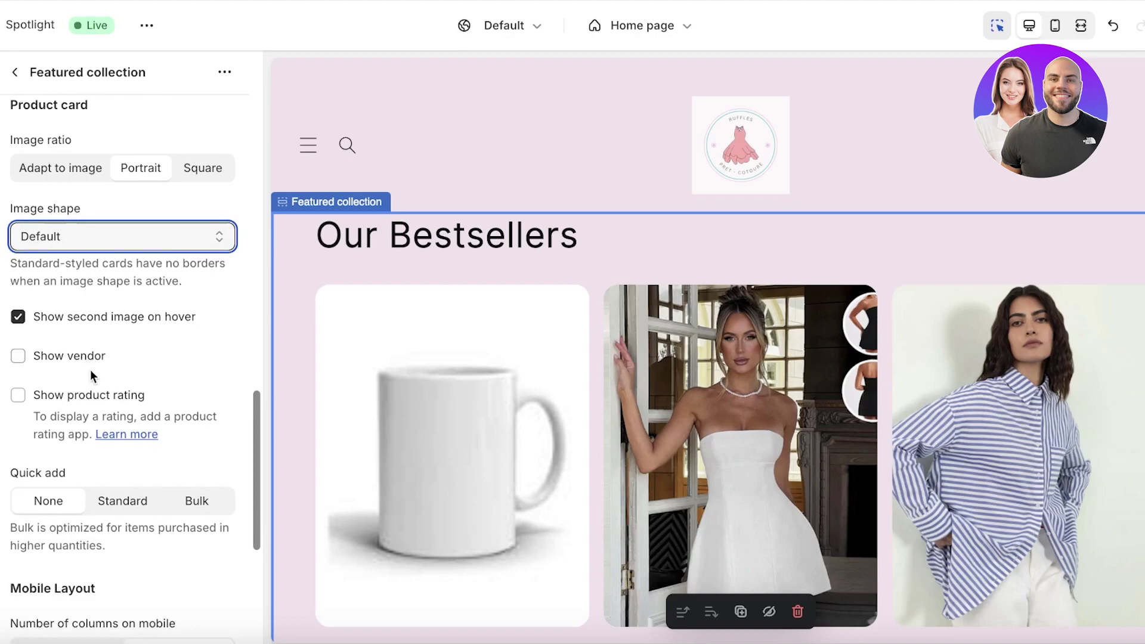
Bring up the font picker for the Headings font under Theme settings > Typography
scroll(86, 365, "down", 5)
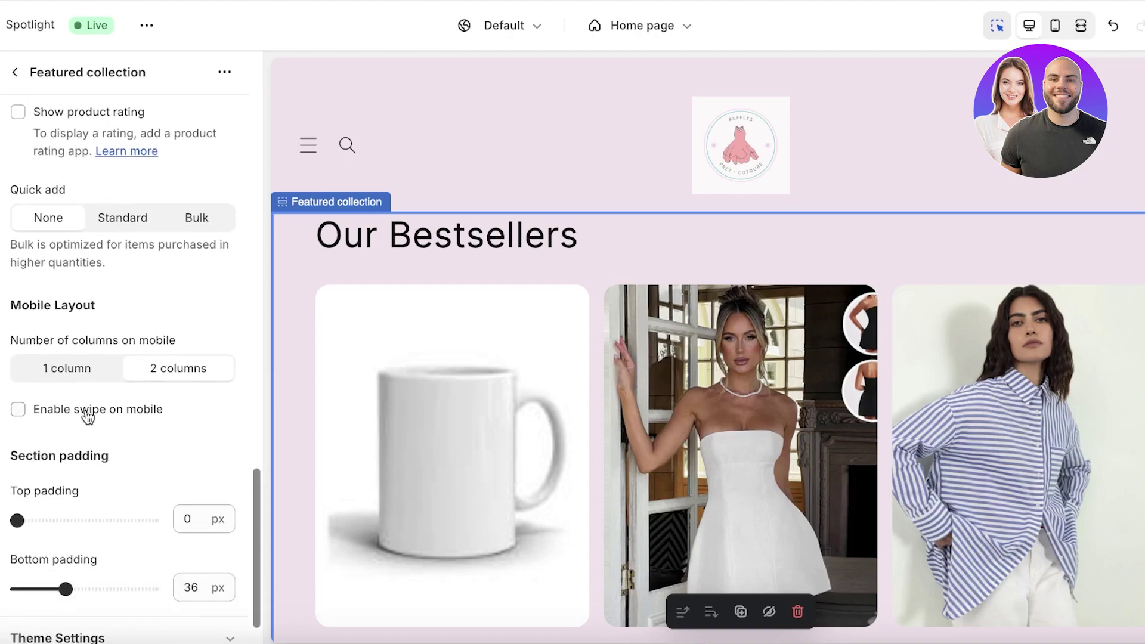
scroll(84, 418, "down", 1)
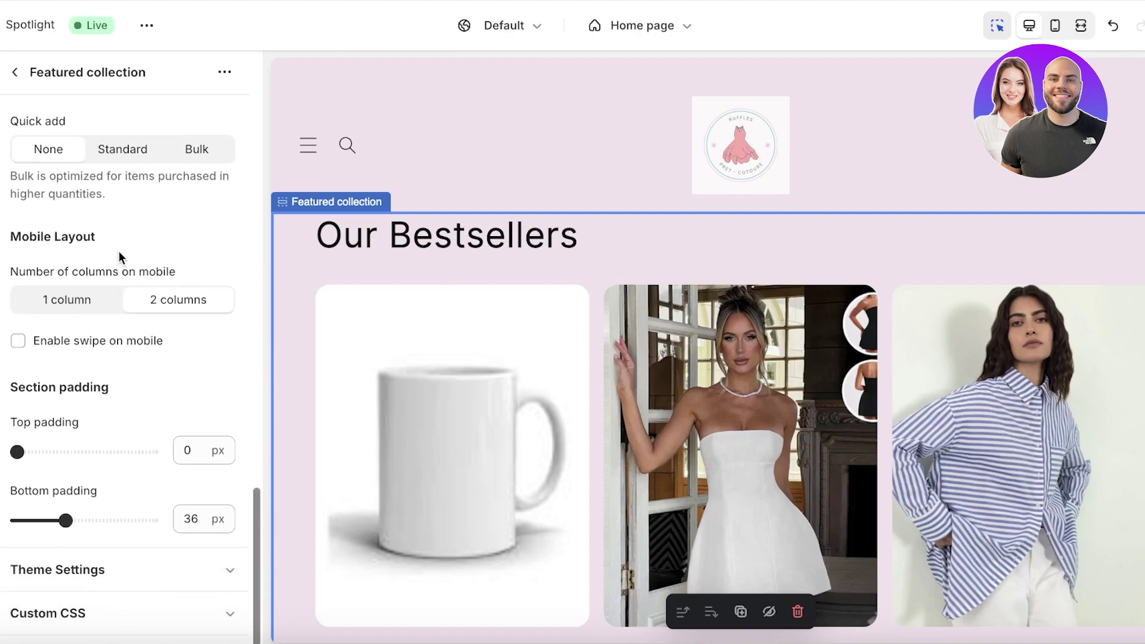
scroll(94, 421, "up", 15)
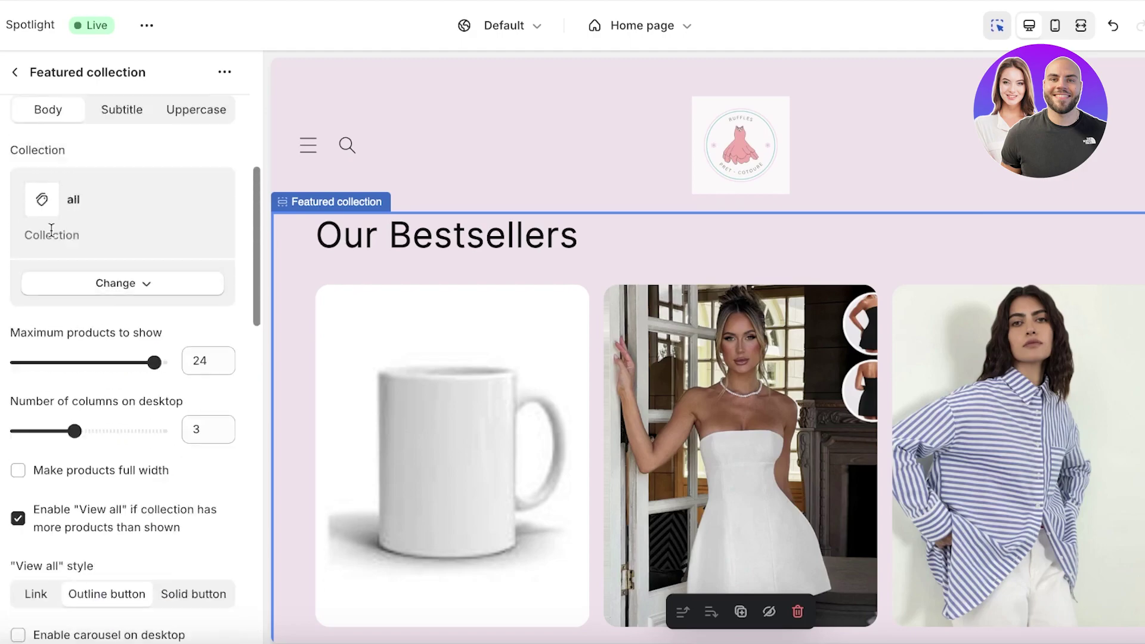
left_click(18, 77)
left_click(3, 151)
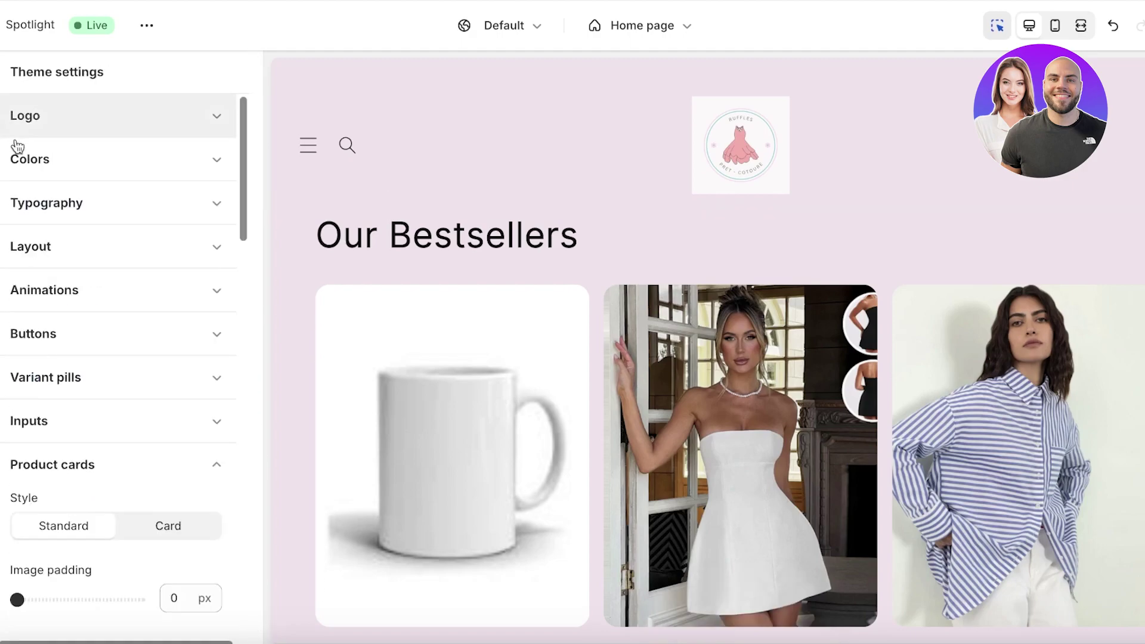
left_click(63, 202)
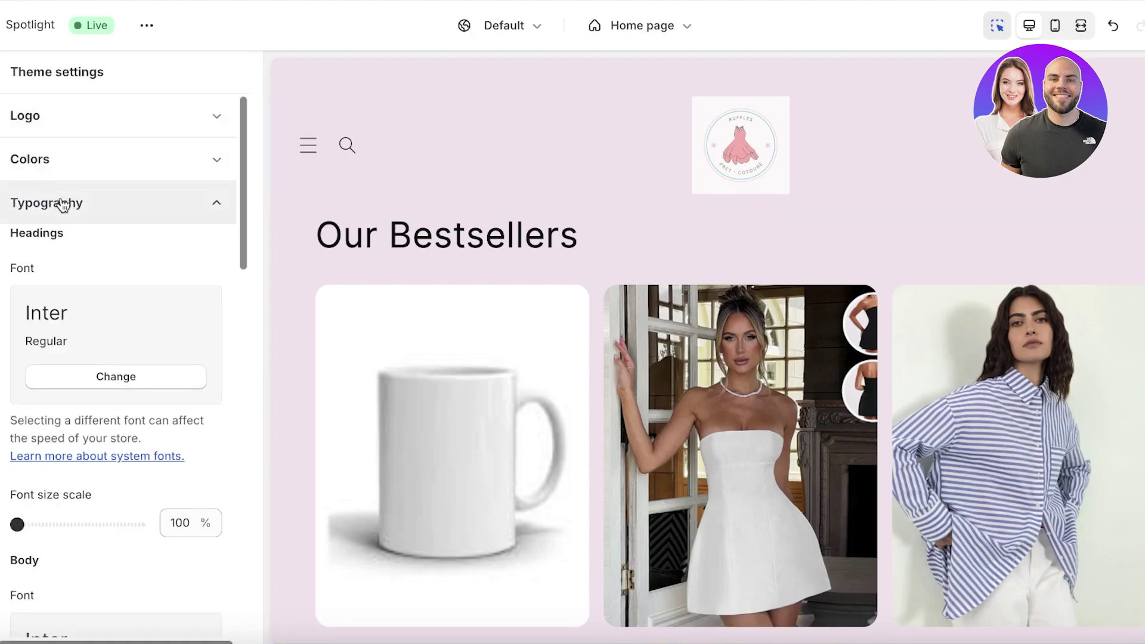
left_click(88, 374)
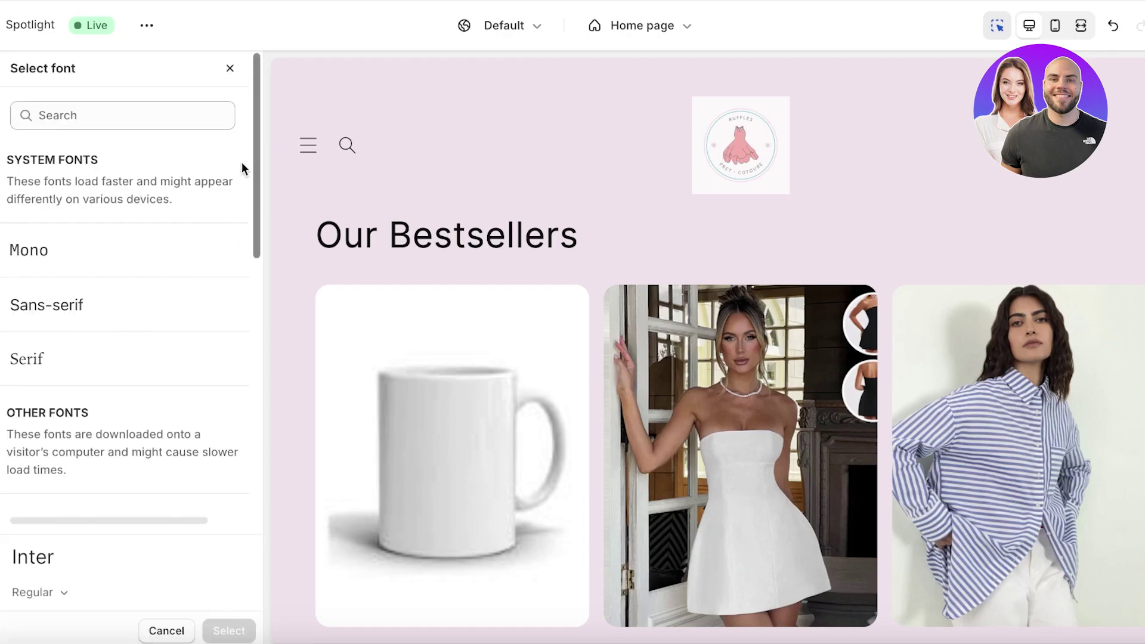
Try Abril Fatface as the heading font
scroll(169, 503, "down", 10)
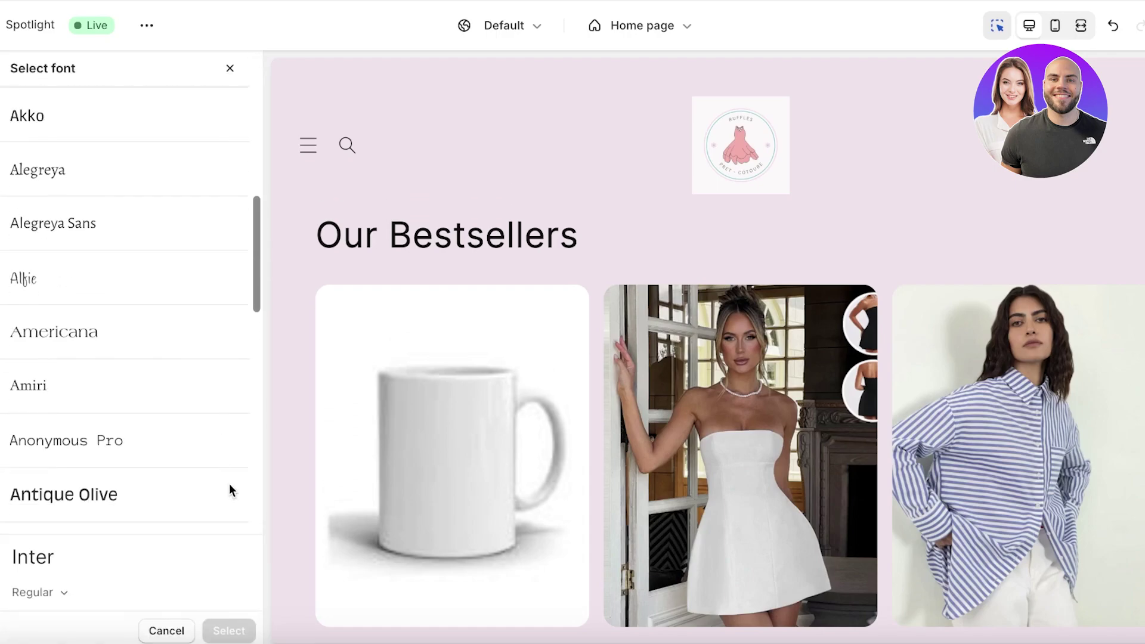
left_click_drag(252, 231, 272, 206)
left_click(165, 230)
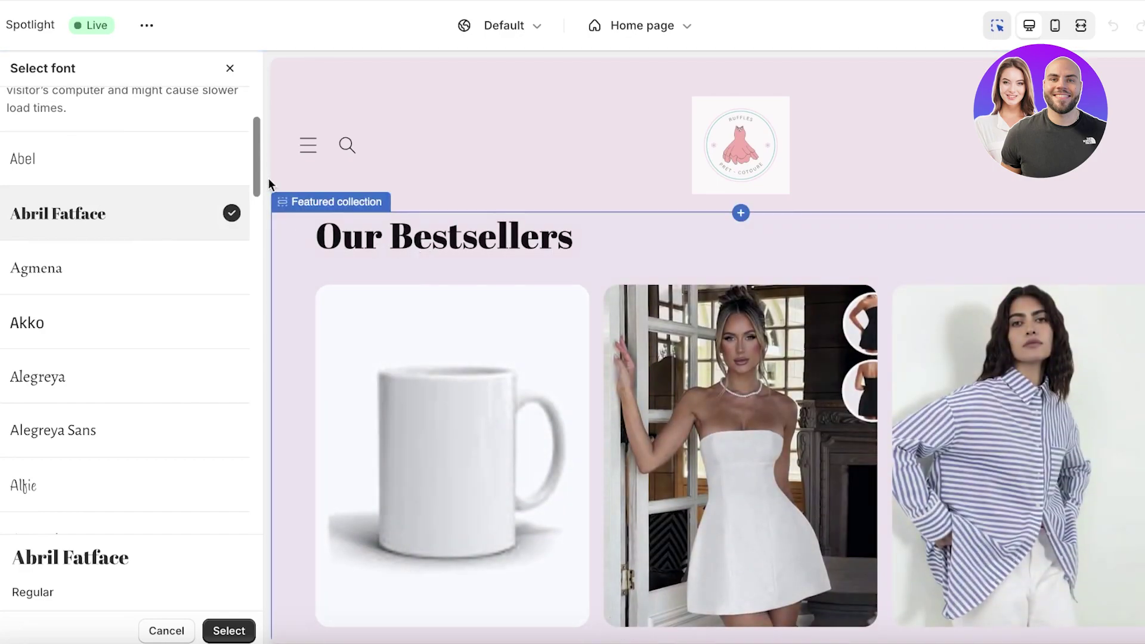
Choose Caslon Bold as the heading font and confirm the selection
scroll(251, 176, "down", 20)
scroll(206, 540, "up", 12)
scroll(227, 465, "down", 15)
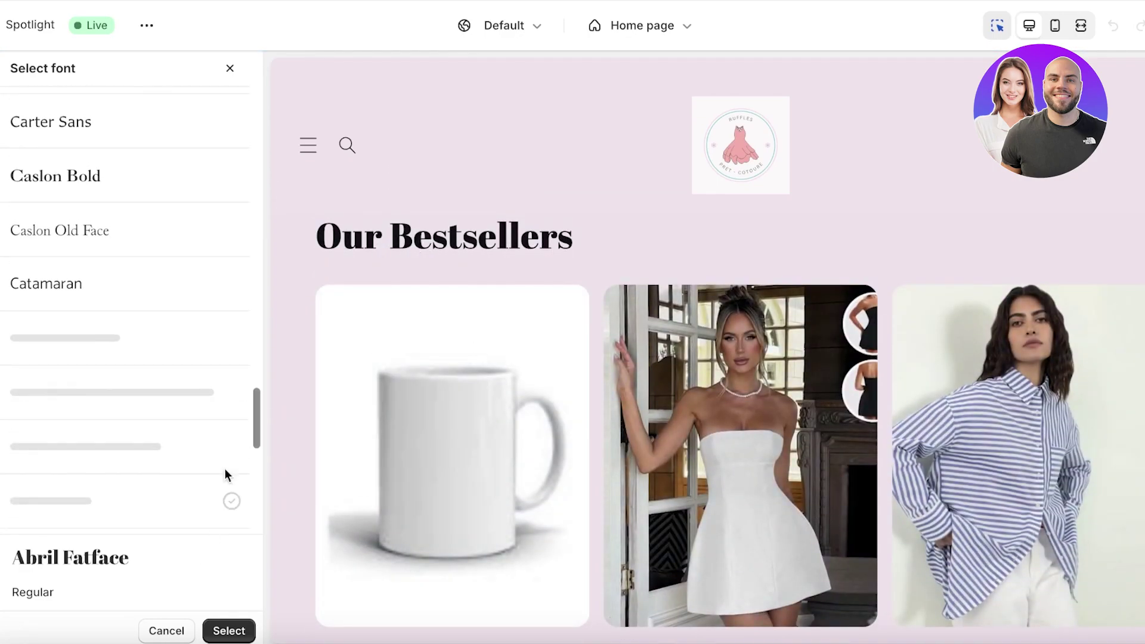
scroll(256, 408, "down", 12)
scroll(244, 519, "up", 4)
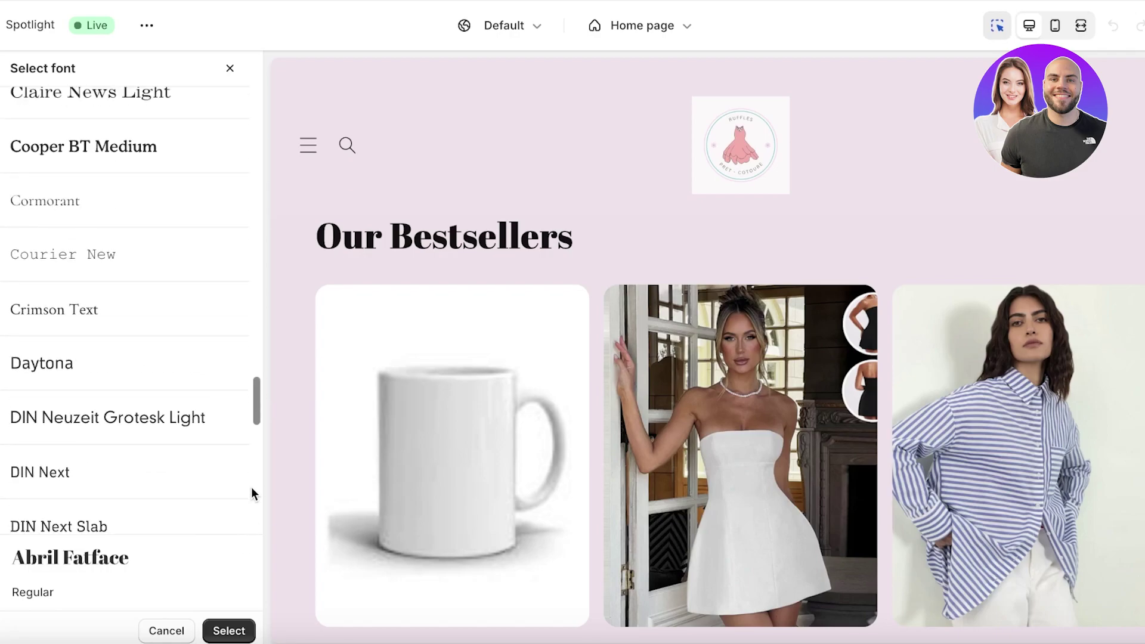
scroll(252, 488, "up", 8)
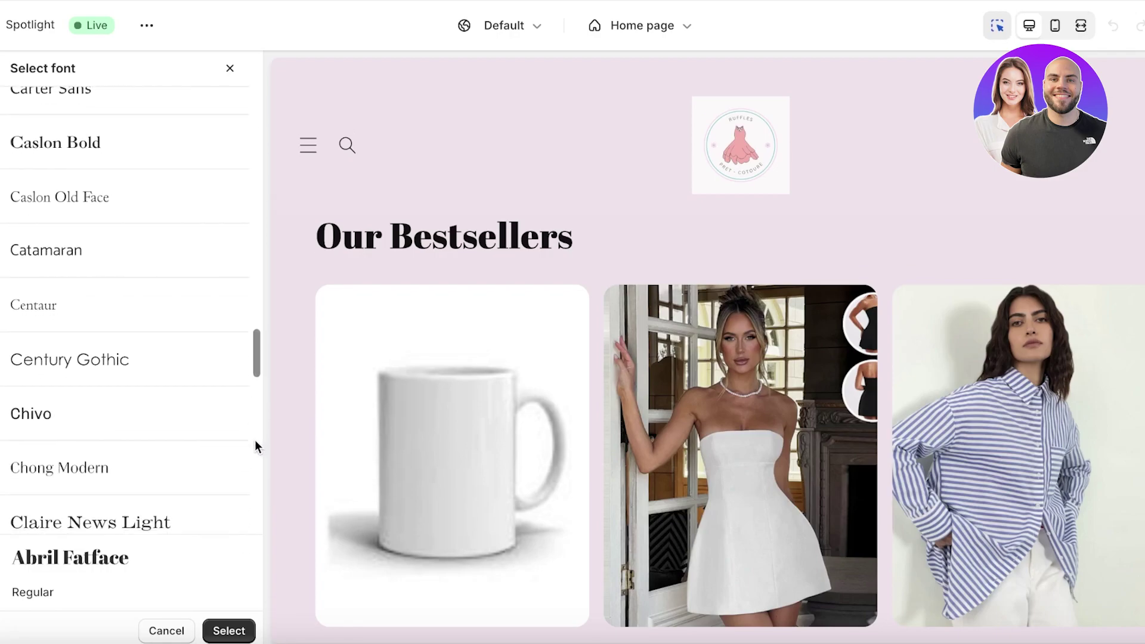
left_click(109, 162)
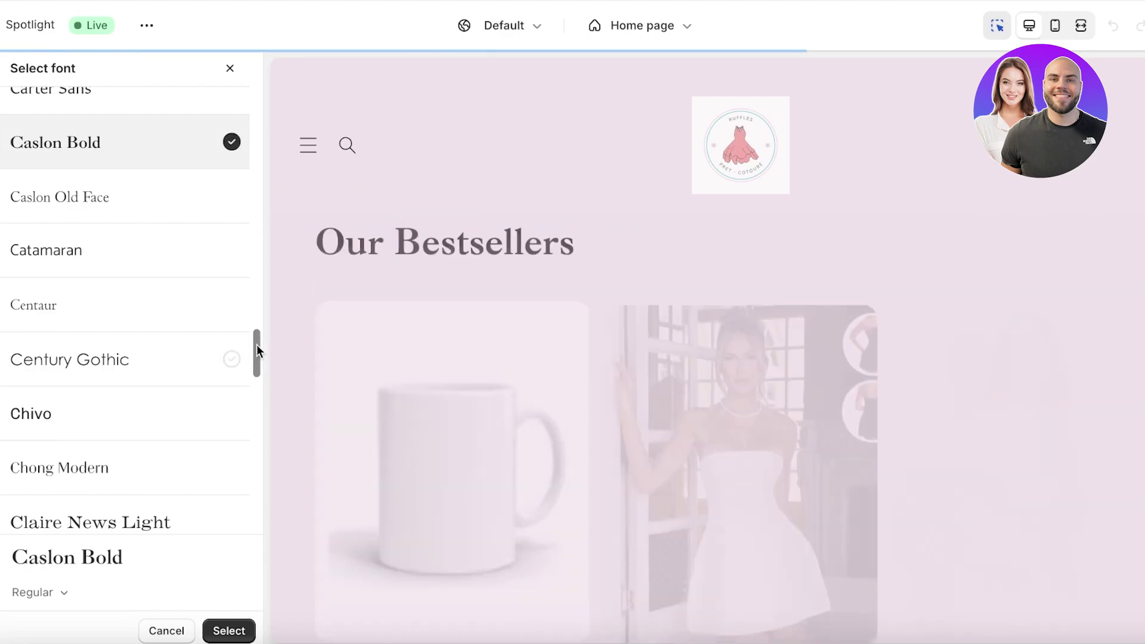
left_click_drag(259, 349, 228, 525)
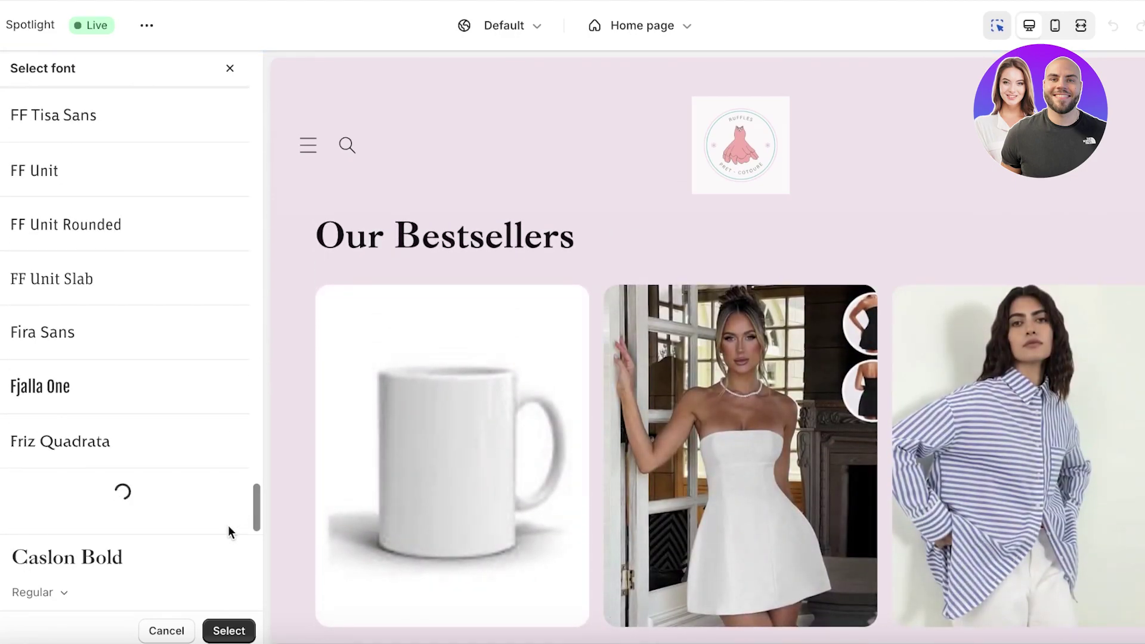
left_click(226, 631)
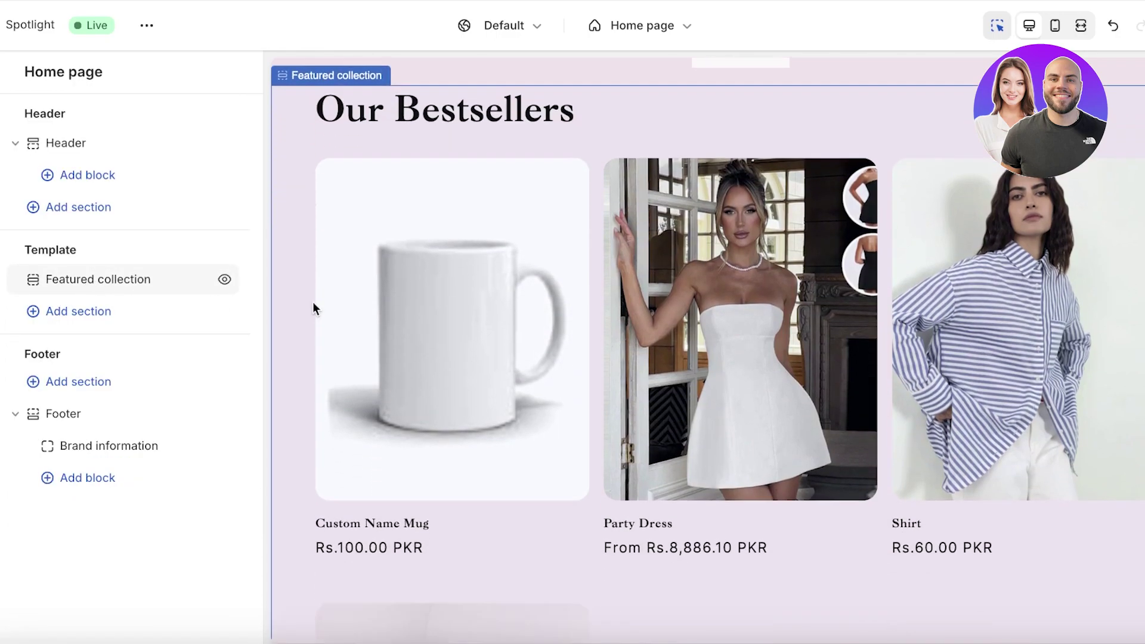
Switch the Footer's colour scheme from Scheme 1 to dark Scheme 3, then return to the sections list
scroll(313, 302, "down", 10)
left_click(475, 575)
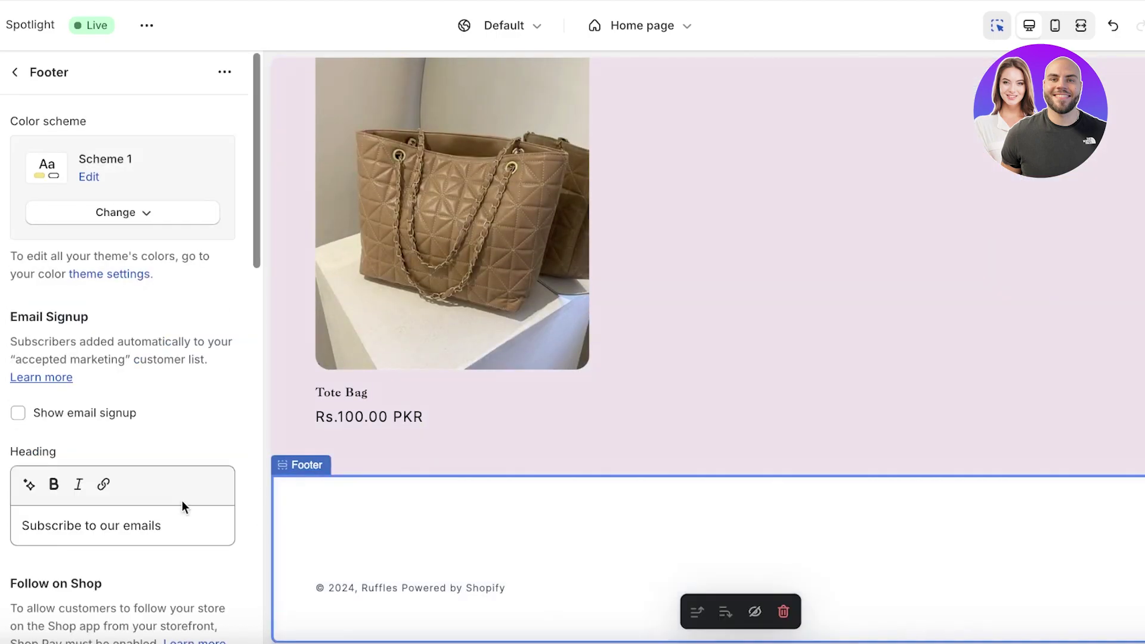
left_click(90, 178)
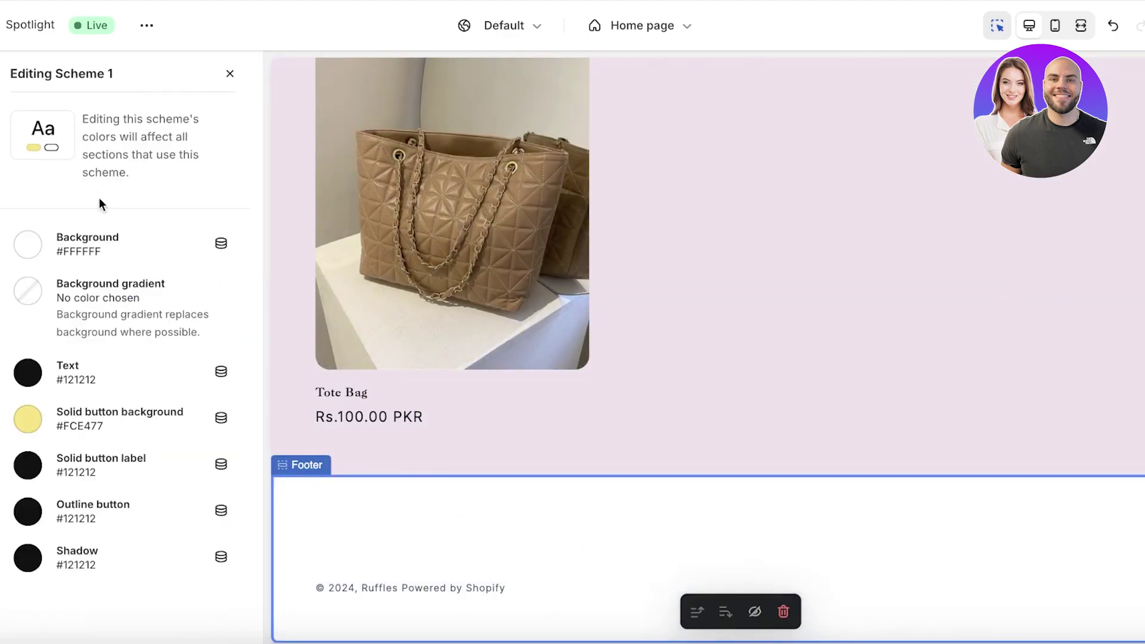
left_click(230, 74)
left_click(59, 215)
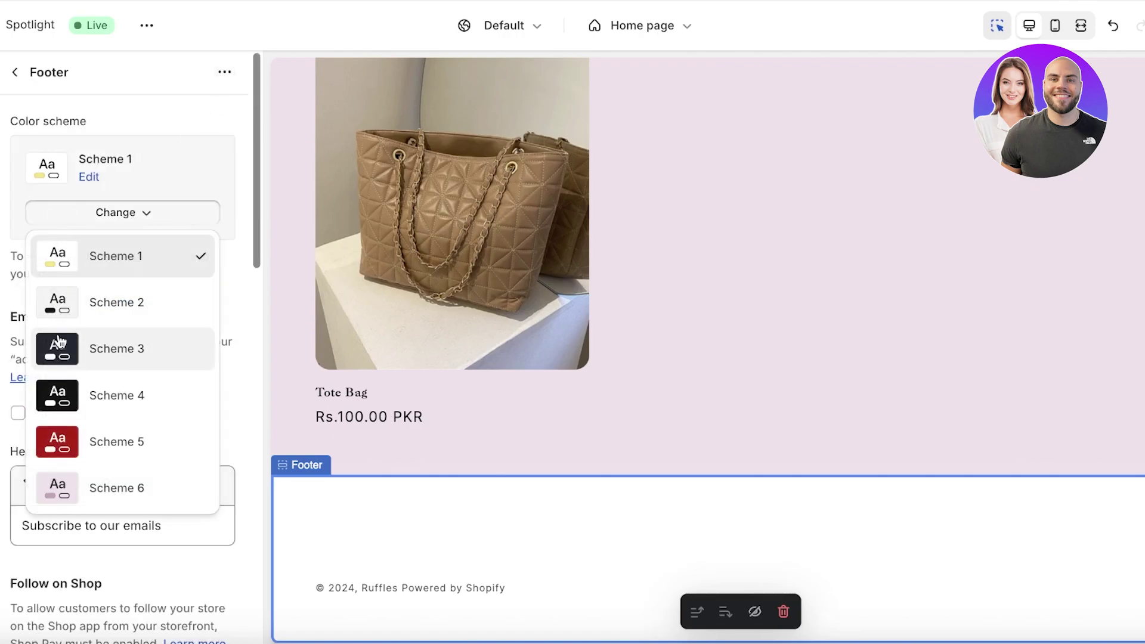
left_click(61, 340)
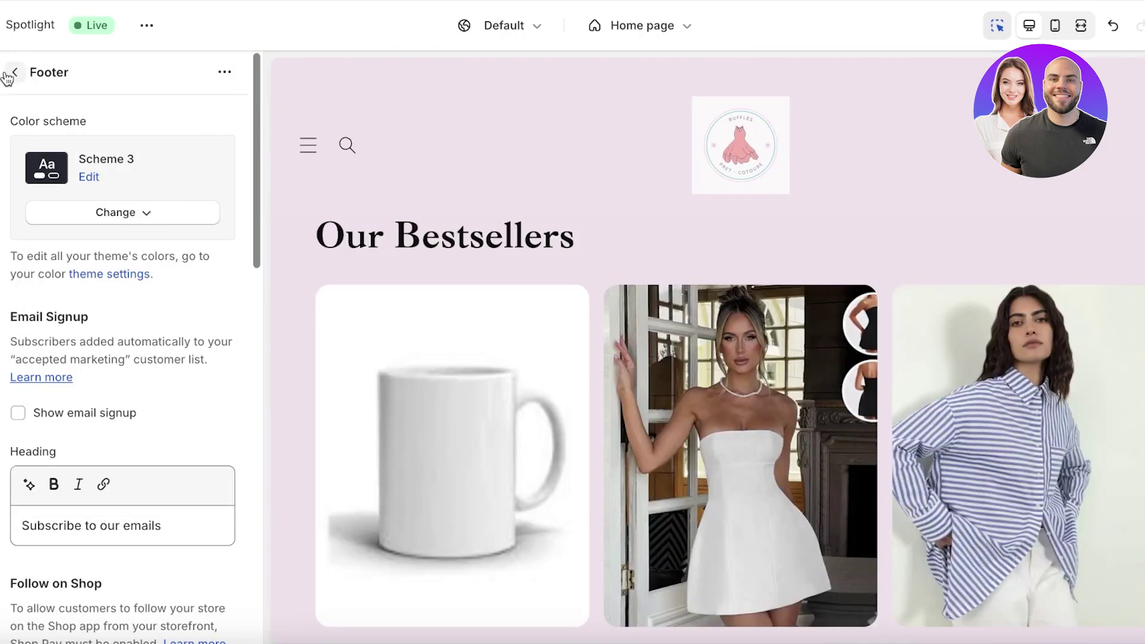
left_click(15, 72)
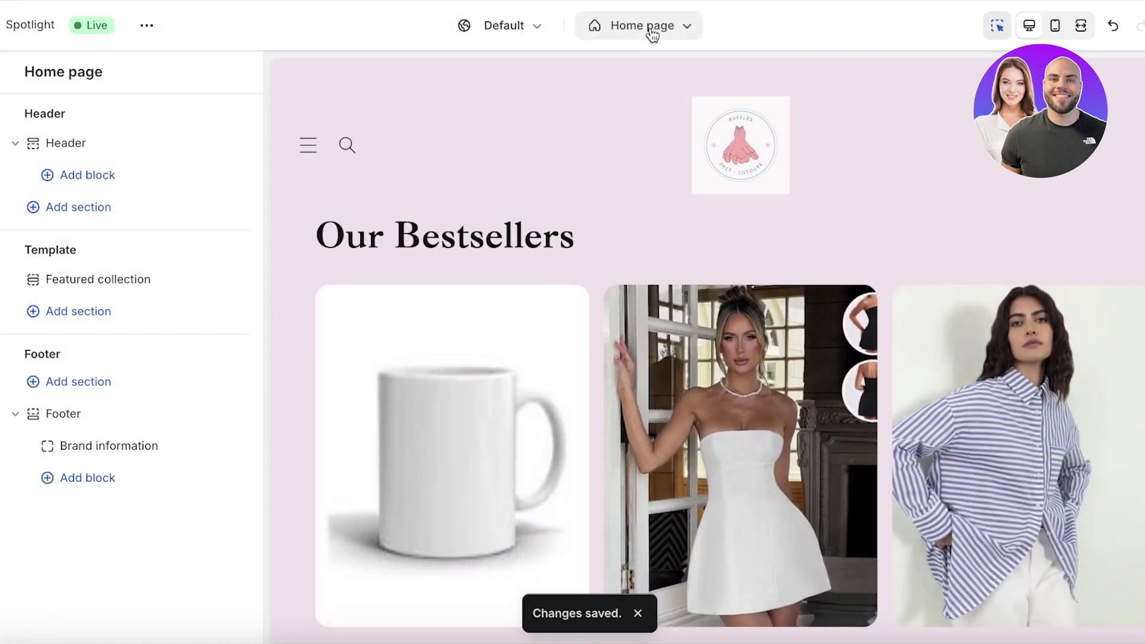
Reopen the Featured collection settings and scroll through its options
scroll(678, 338, "down", 5)
left_click(678, 337)
scroll(678, 337, "up", 5)
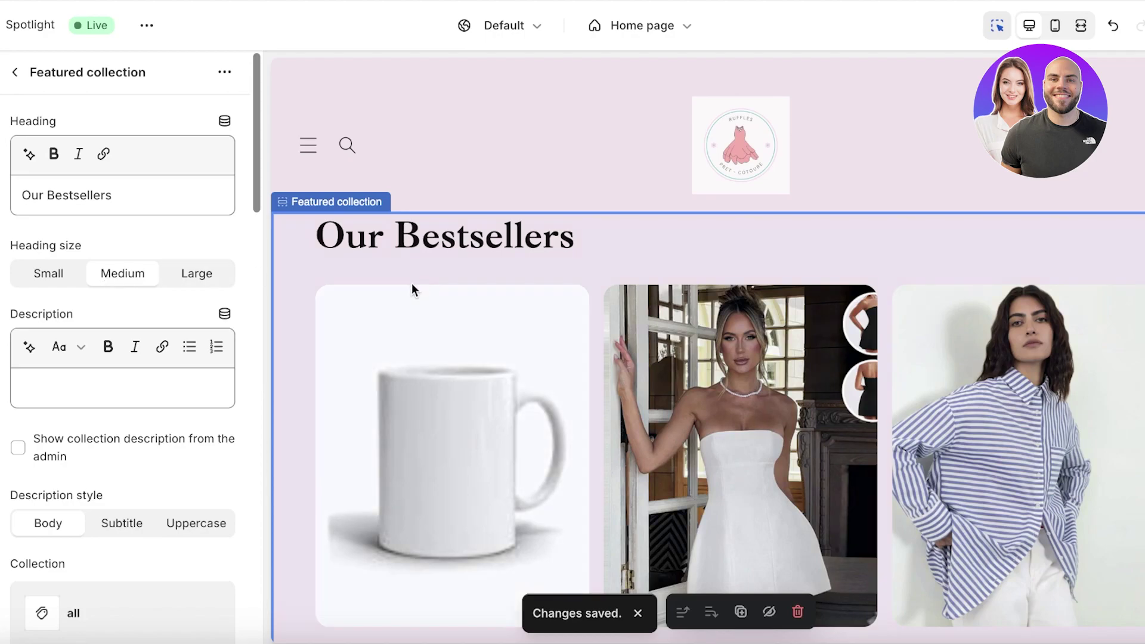
scroll(60, 323, "down", 10)
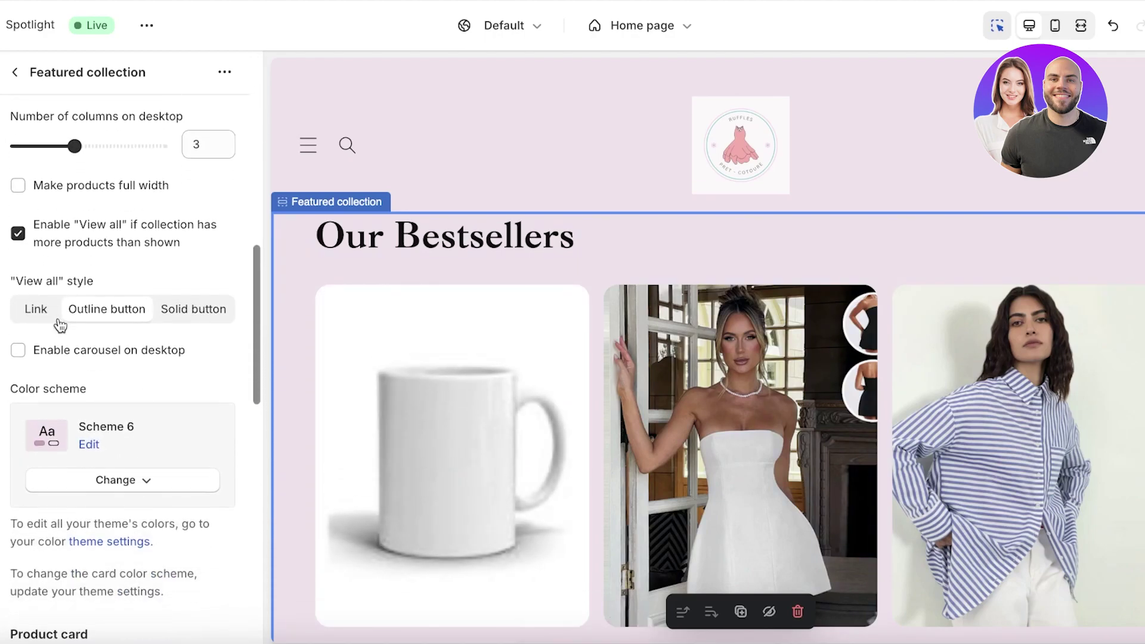
scroll(59, 325, "down", 6)
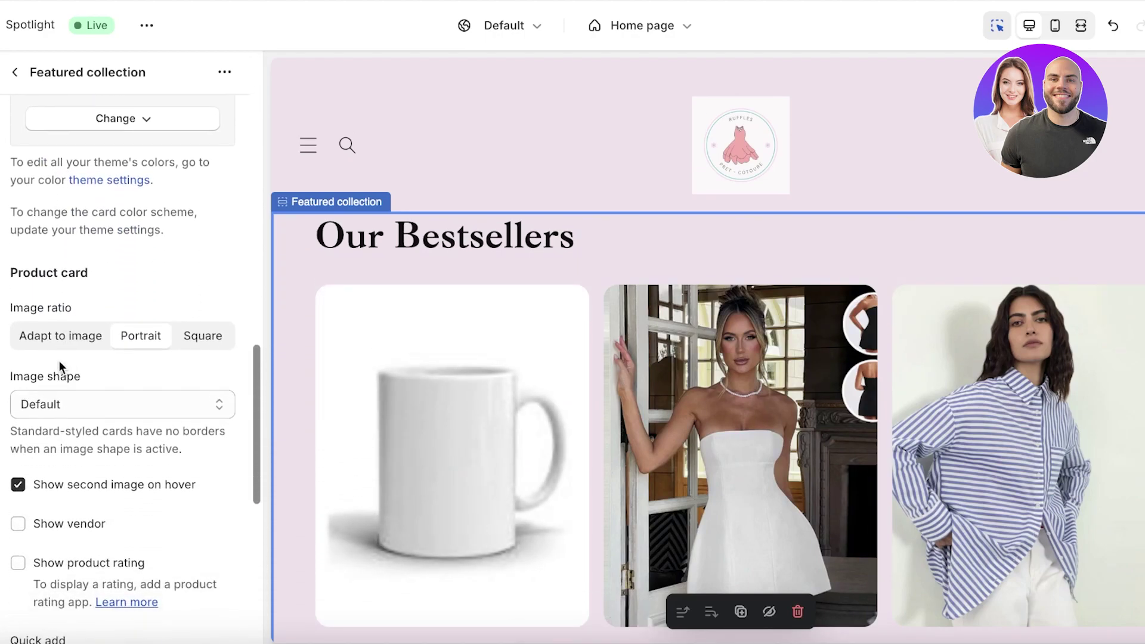
scroll(61, 366, "down", 8)
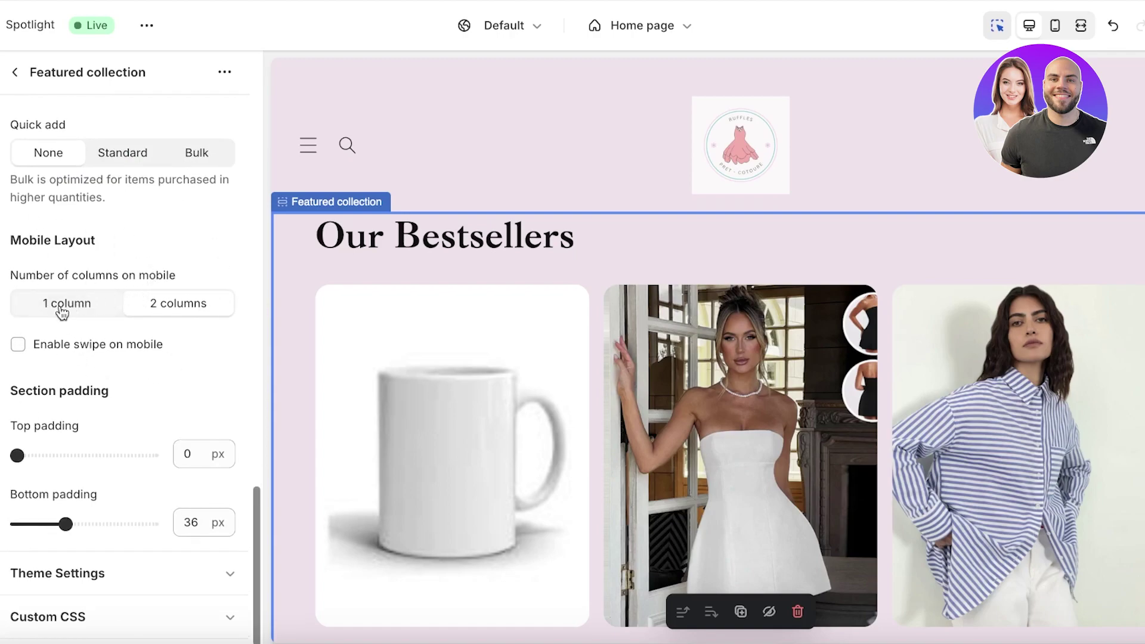
Preview the bestseller grid at phone width, return to desktop, and bring up the store page list
left_click(1054, 34)
scroll(797, 222, "down", 5)
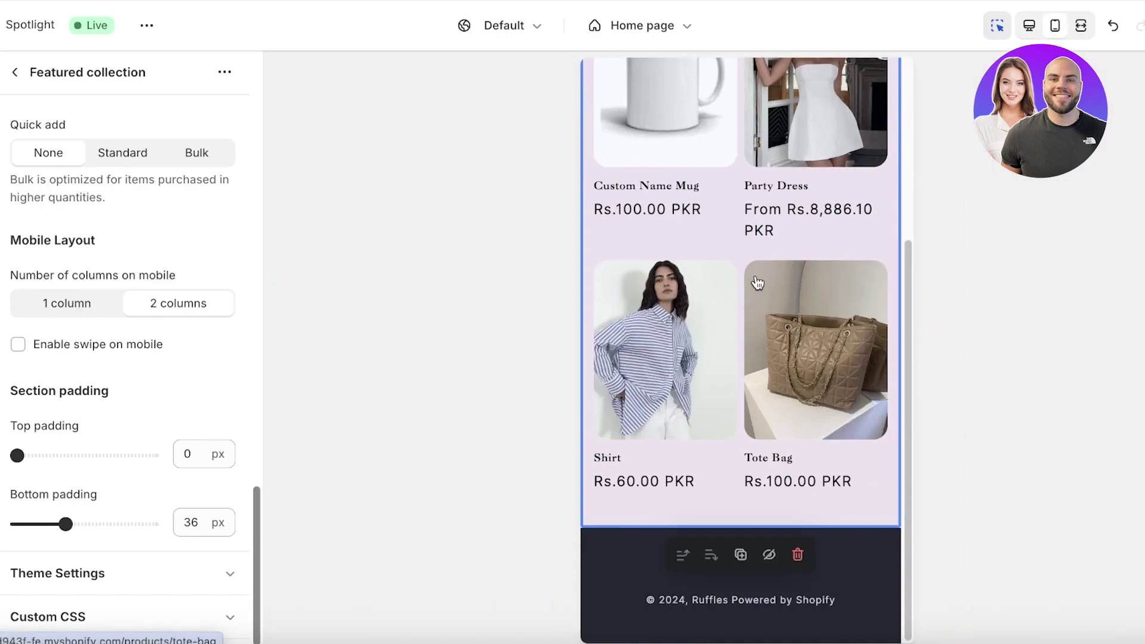
scroll(756, 284, "up", 5)
scroll(893, 186, "down", 5)
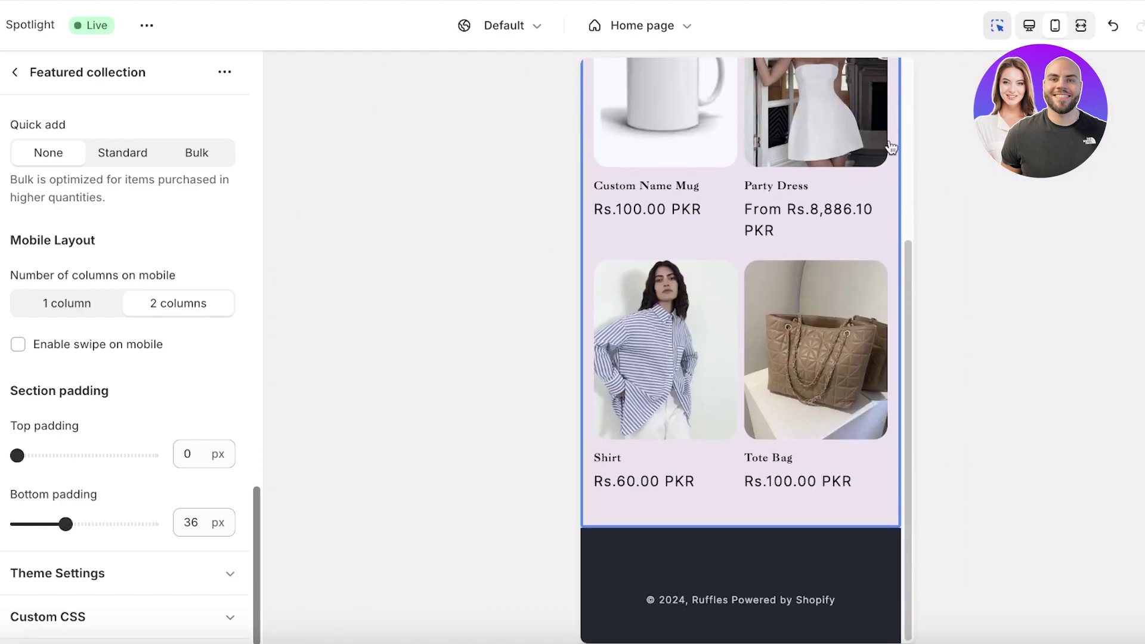
left_click(1031, 30)
left_click(647, 28)
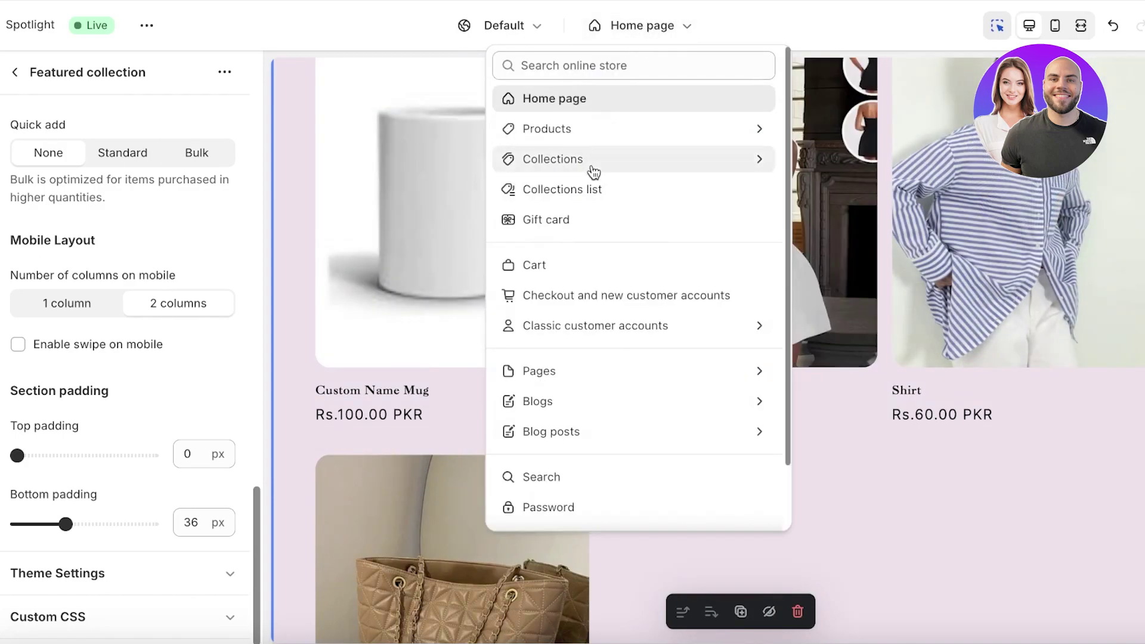
Open the Default product template from the Products page list
left_click(578, 130)
left_click(575, 154)
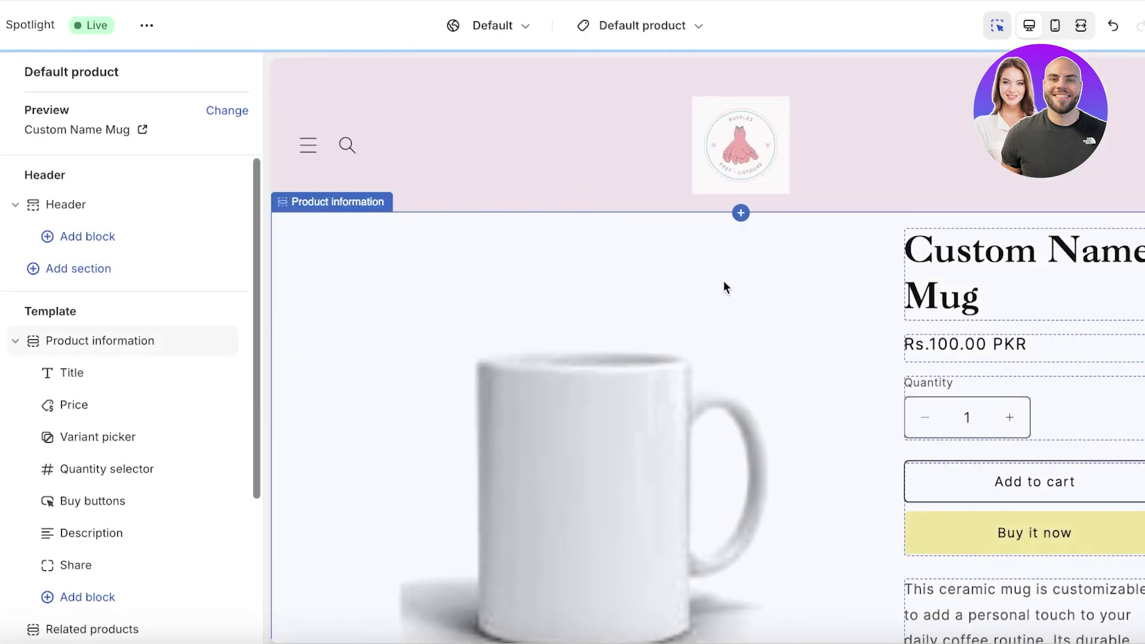
scroll(668, 311, "down", 10)
scroll(936, 343, "up", 10)
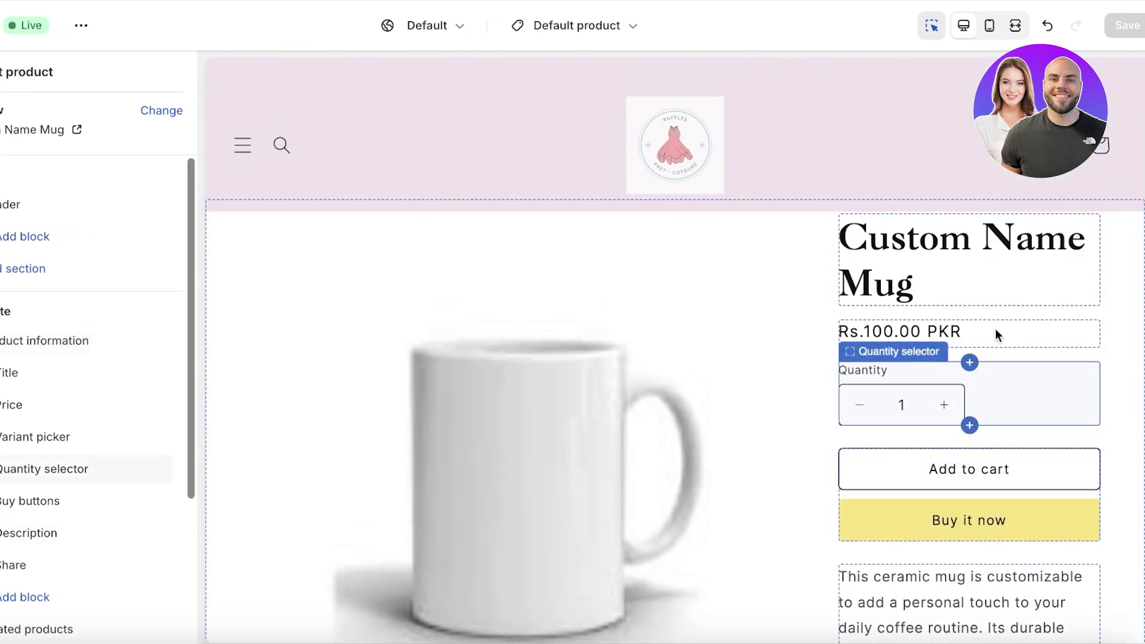
Give the Product information section pink Scheme 6 and the narrowest media width
left_click(1136, 268)
scroll(765, 288, "up", 3)
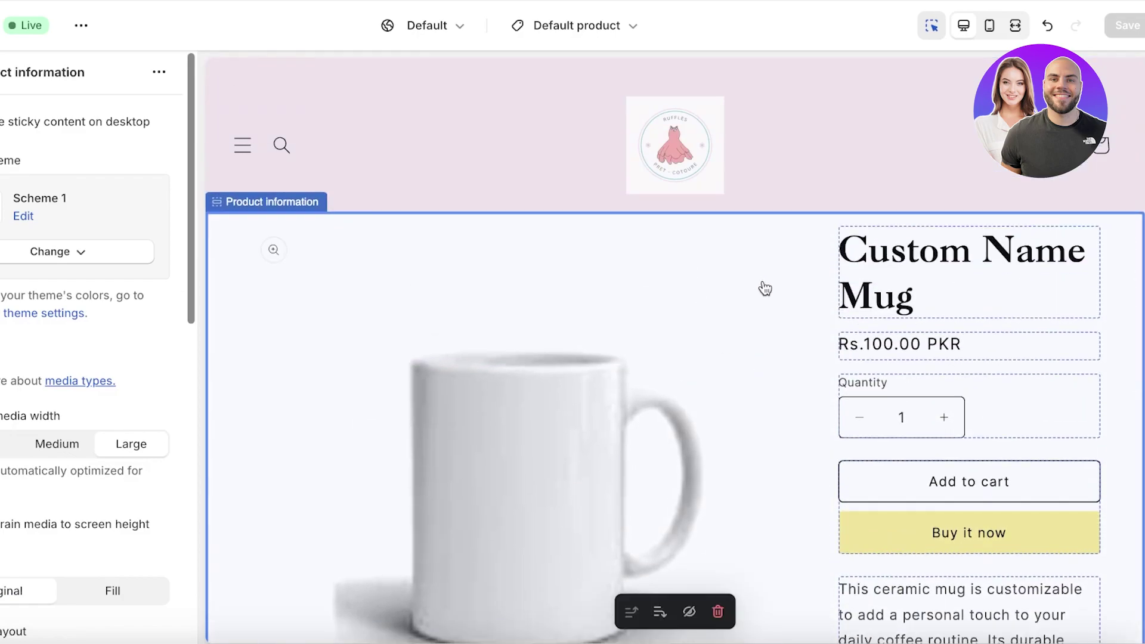
left_click(8, 254)
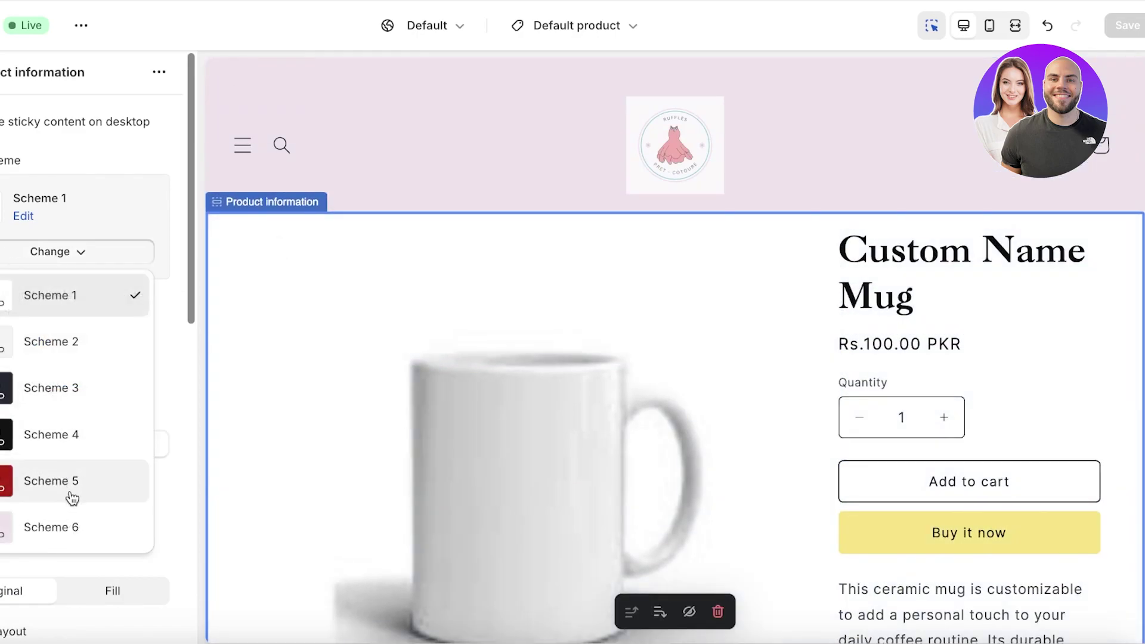
left_click(67, 528)
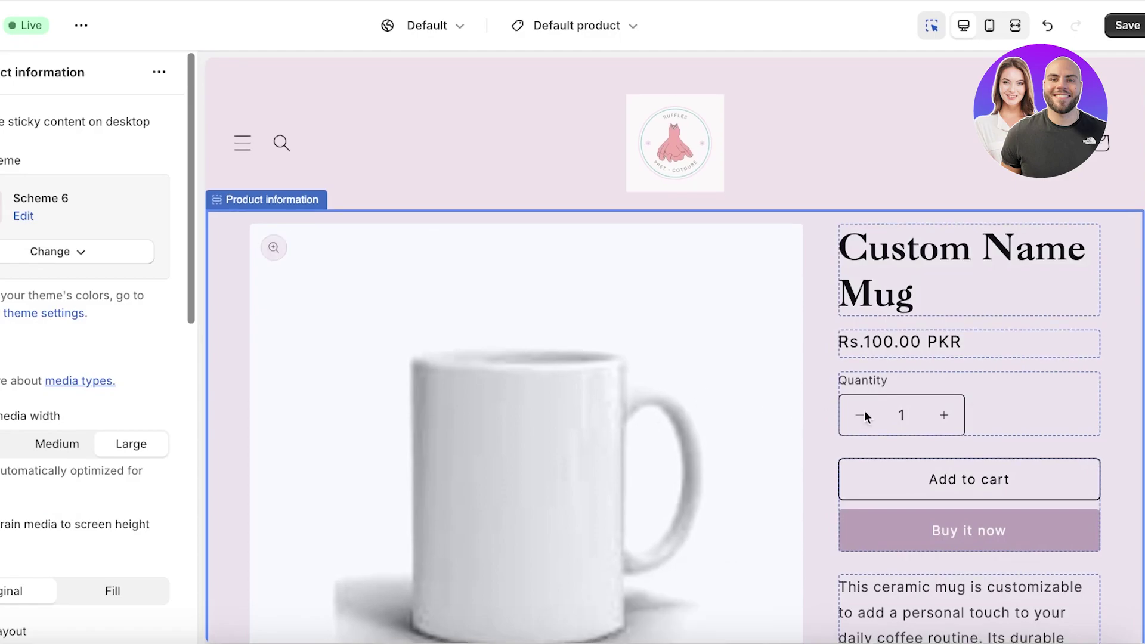
scroll(751, 386, "down", 8)
left_click(9, 444)
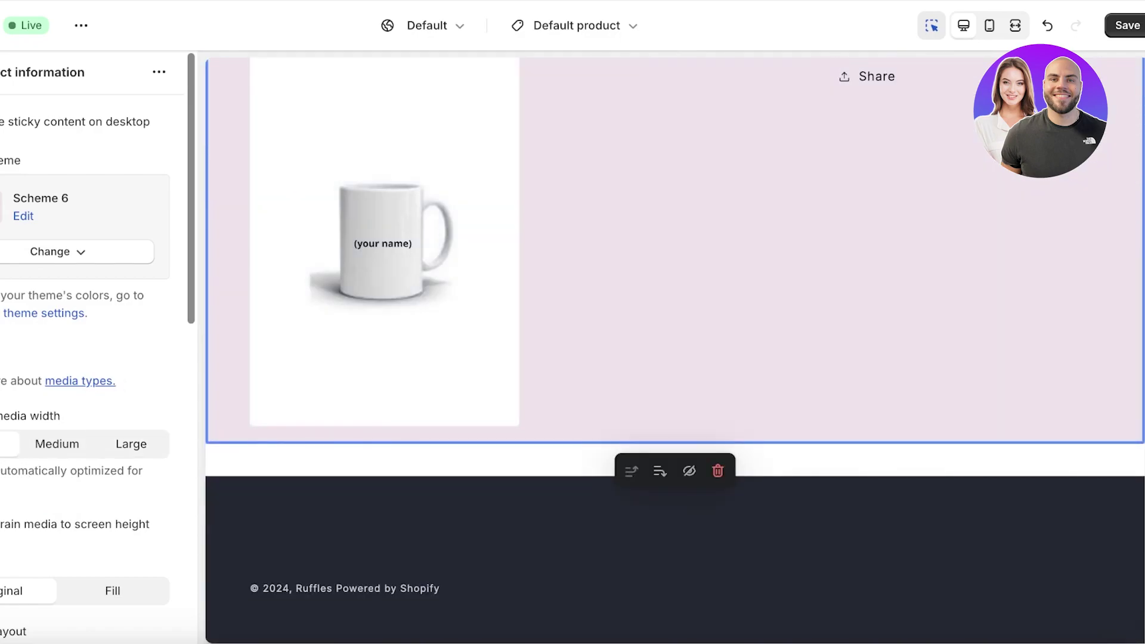
scroll(567, 391, "down", 3)
scroll(9, 451, "down", 4)
scroll(9, 451, "down", 8)
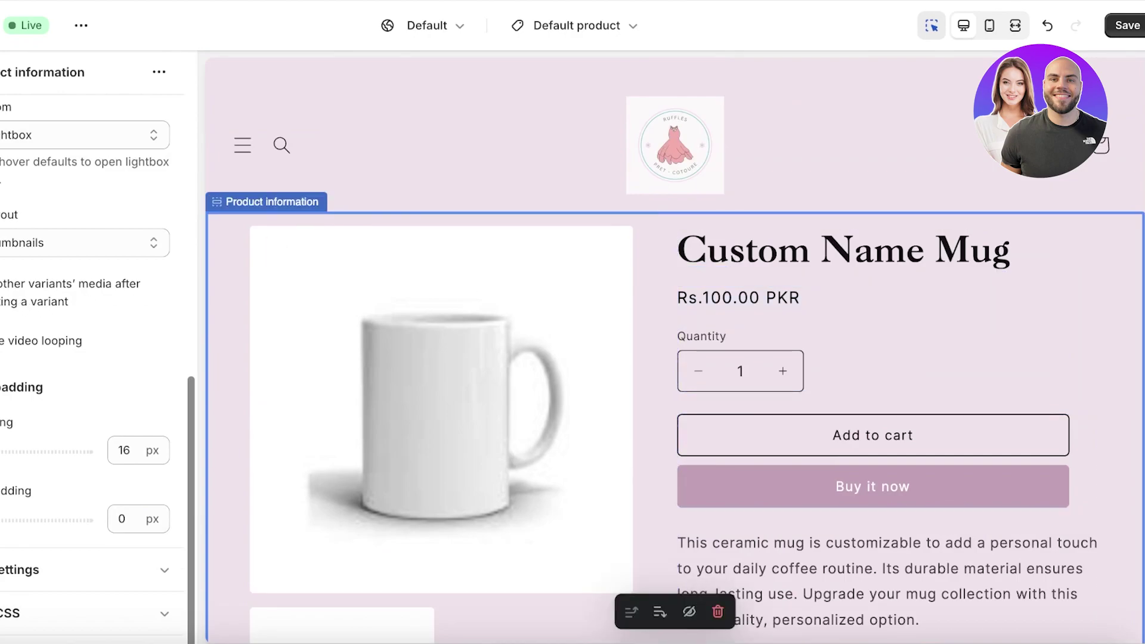
Save the theme, exit the editor and browse the live storefront home page
left_click(1124, 25)
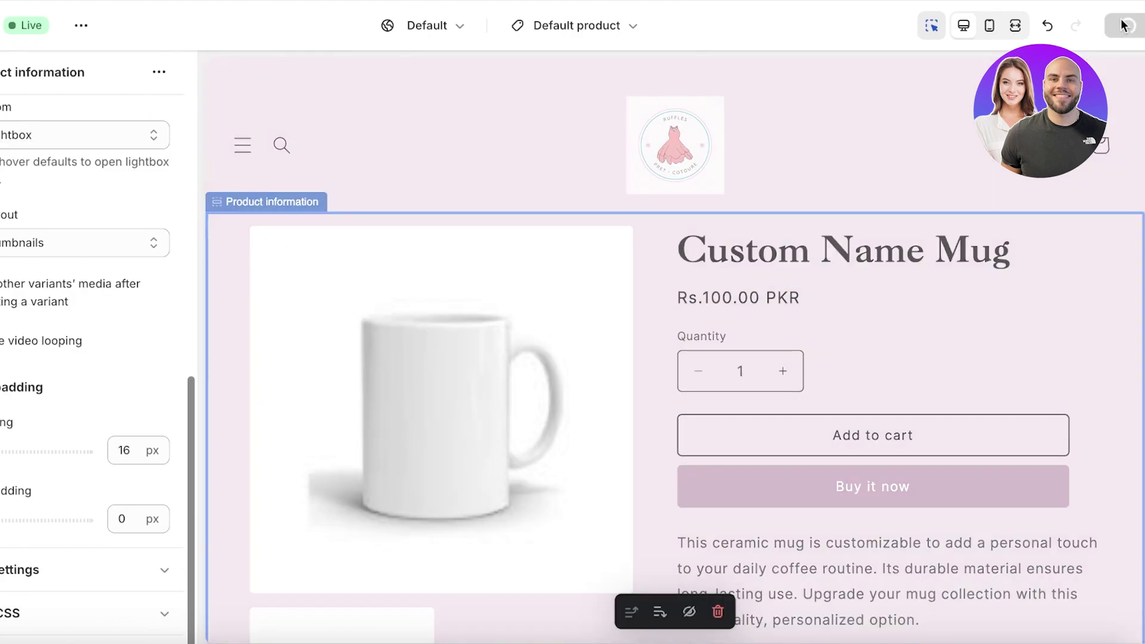
left_click(1, 25)
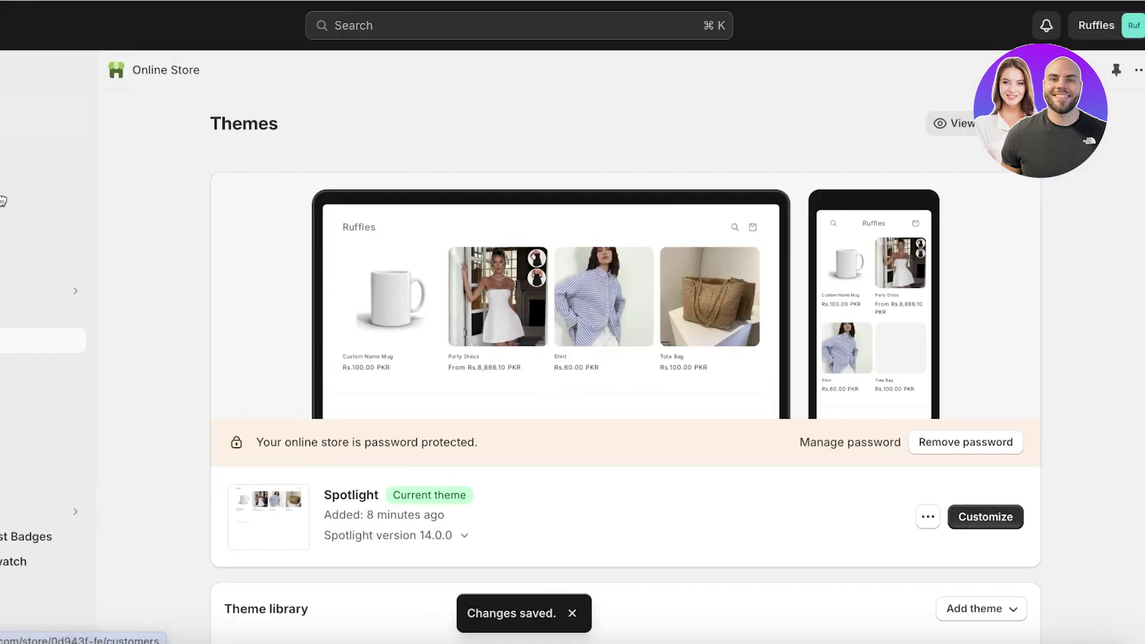
left_click(88, 339)
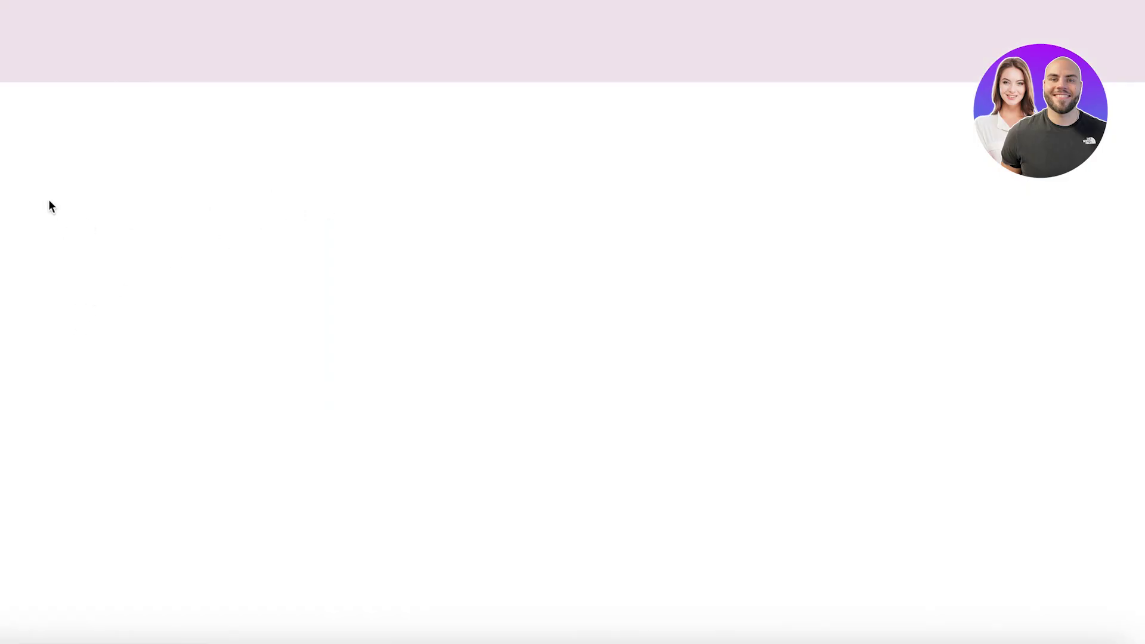
scroll(110, 233, "down", 10)
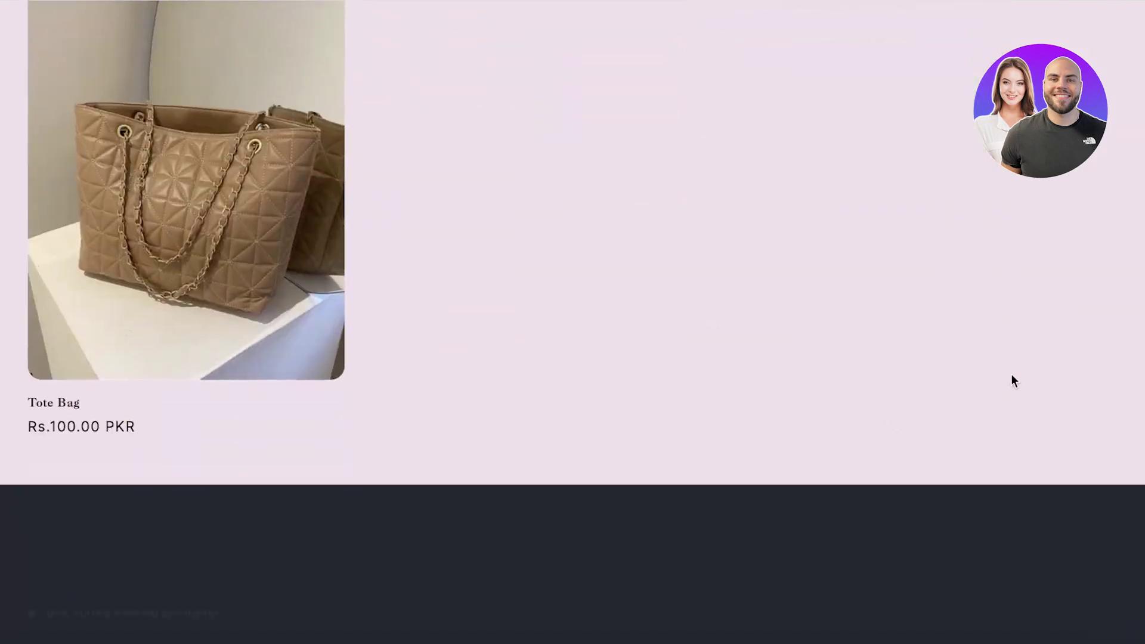
scroll(412, 442, "up", 10)
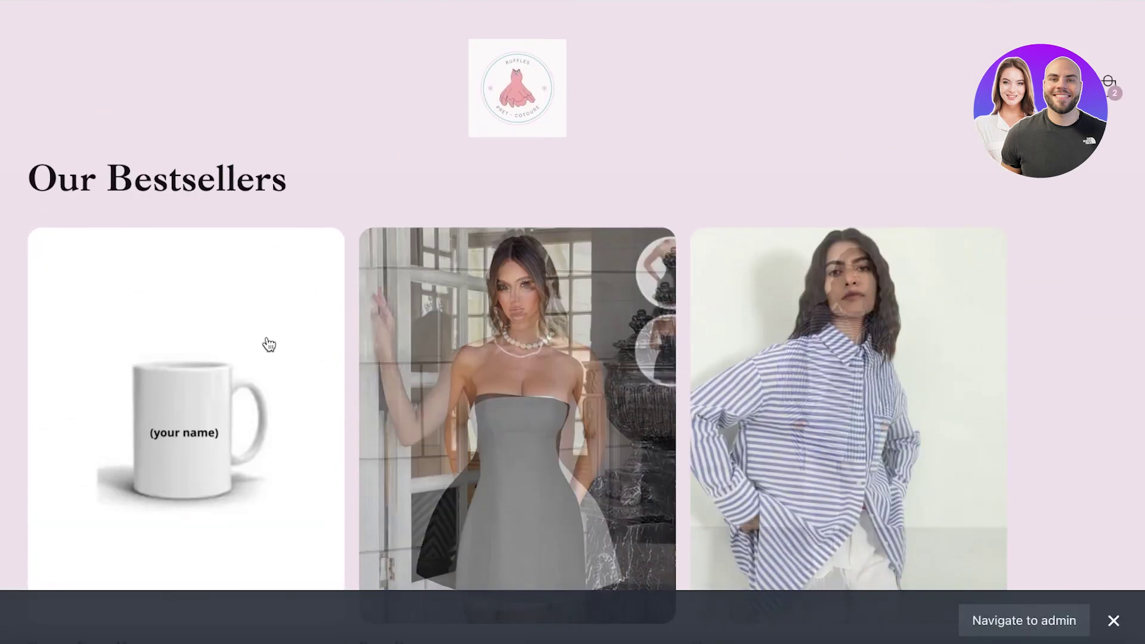
scroll(1081, 263, "down", 10)
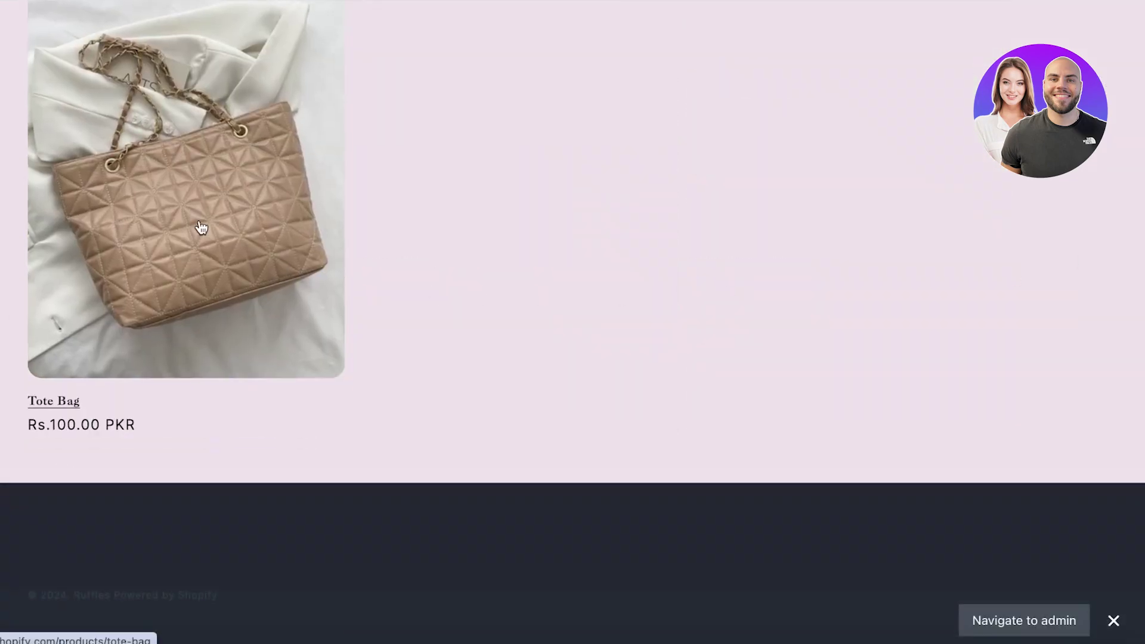
Open the Tote Bag product page and select its Green colour variant
left_click(186, 197)
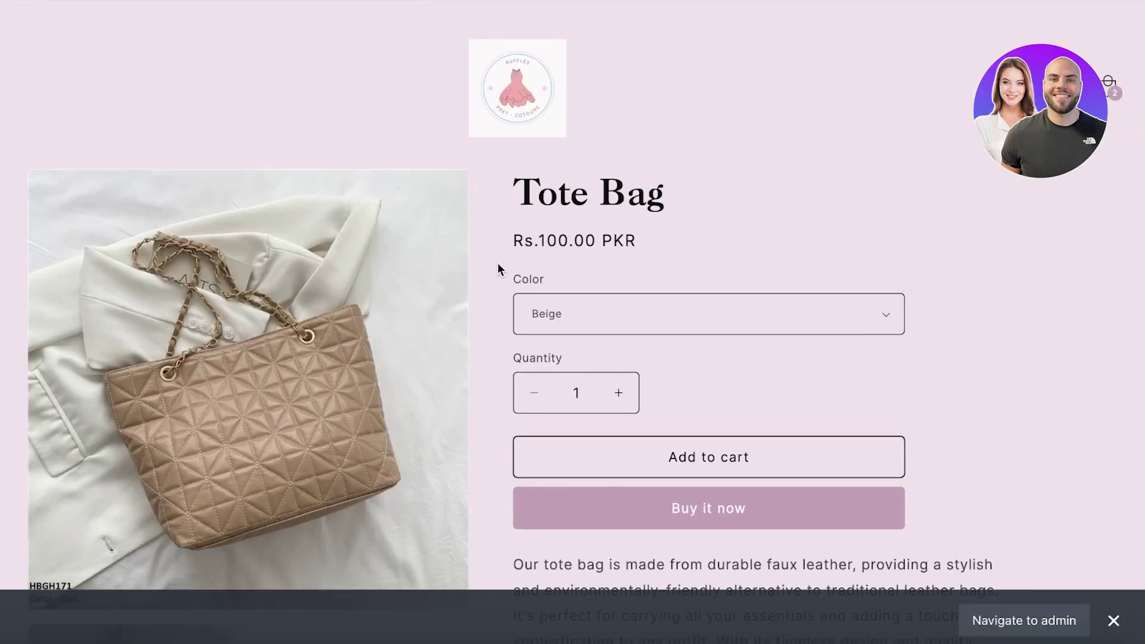
left_click(573, 313)
left_click(577, 336)
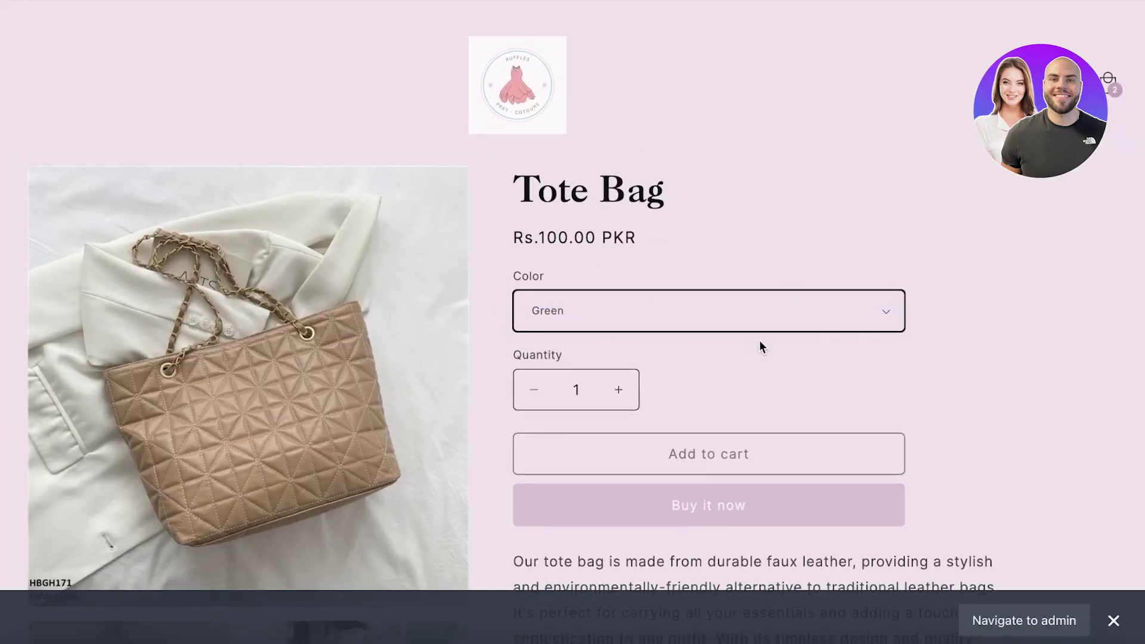
scroll(698, 243, "down", 3)
scroll(249, 426, "up", 2)
scroll(334, 441, "down", 8)
scroll(432, 455, "up", 10)
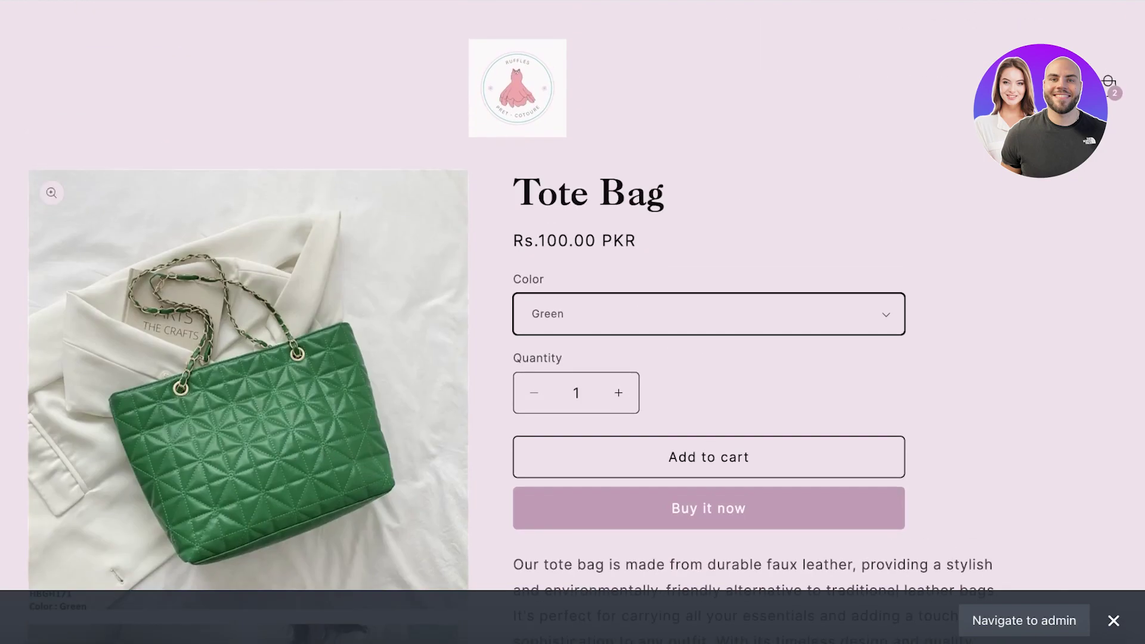